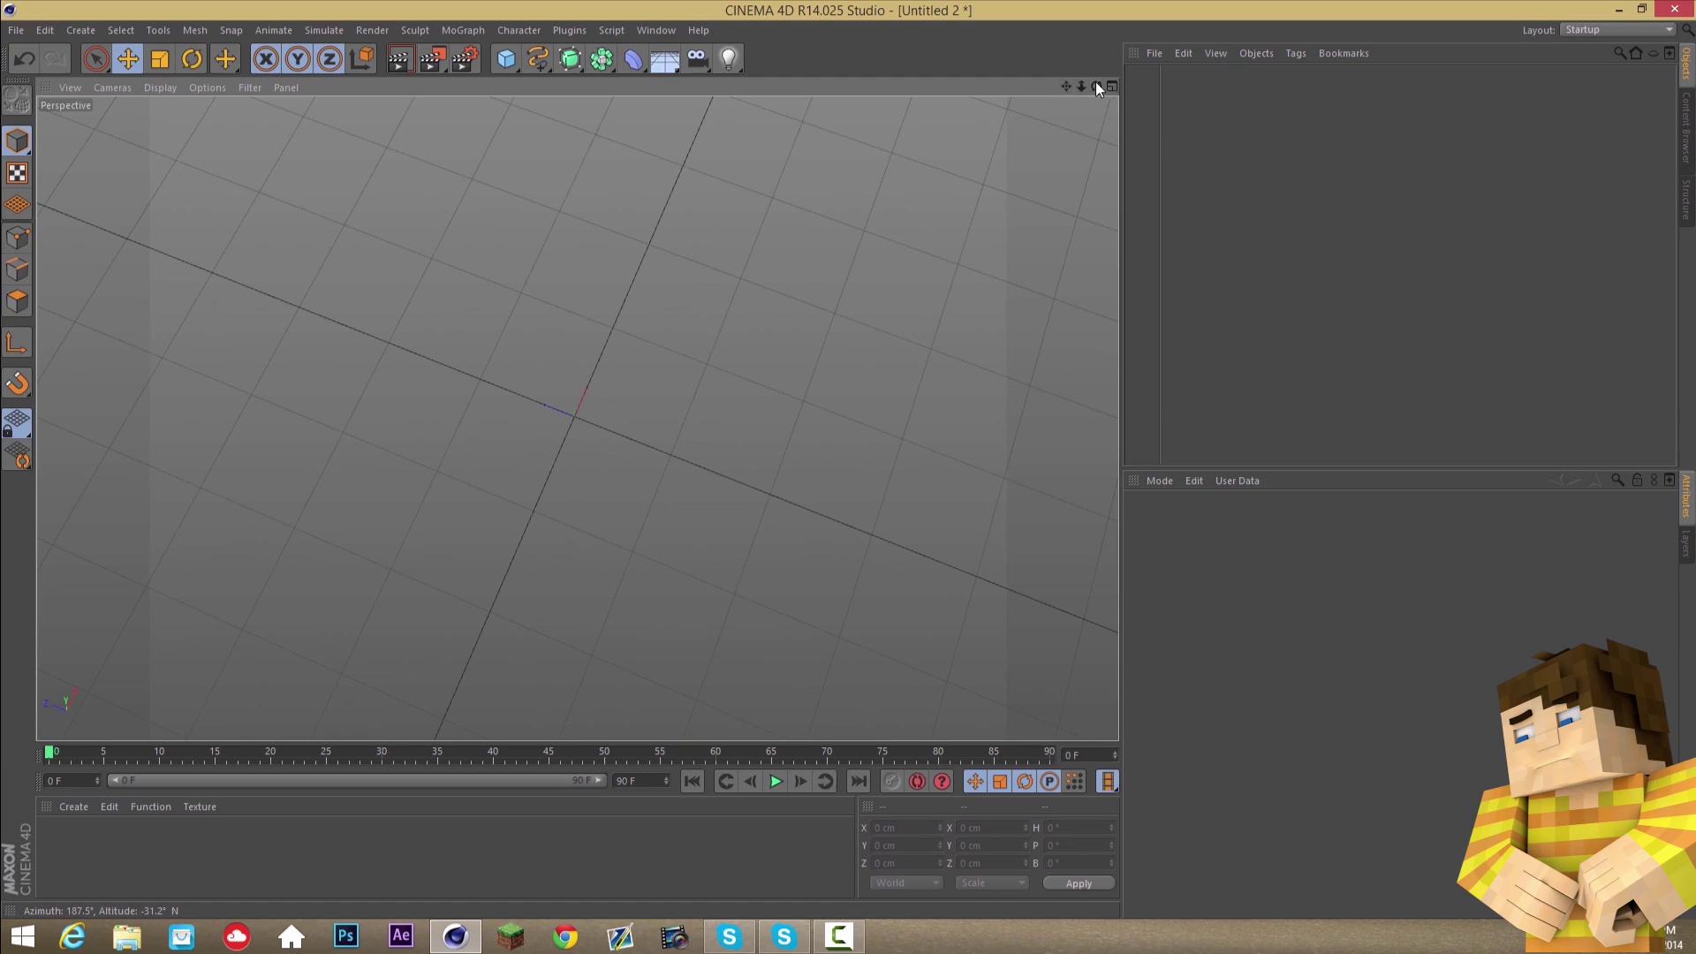
drag(1066, 87, 849, 460)
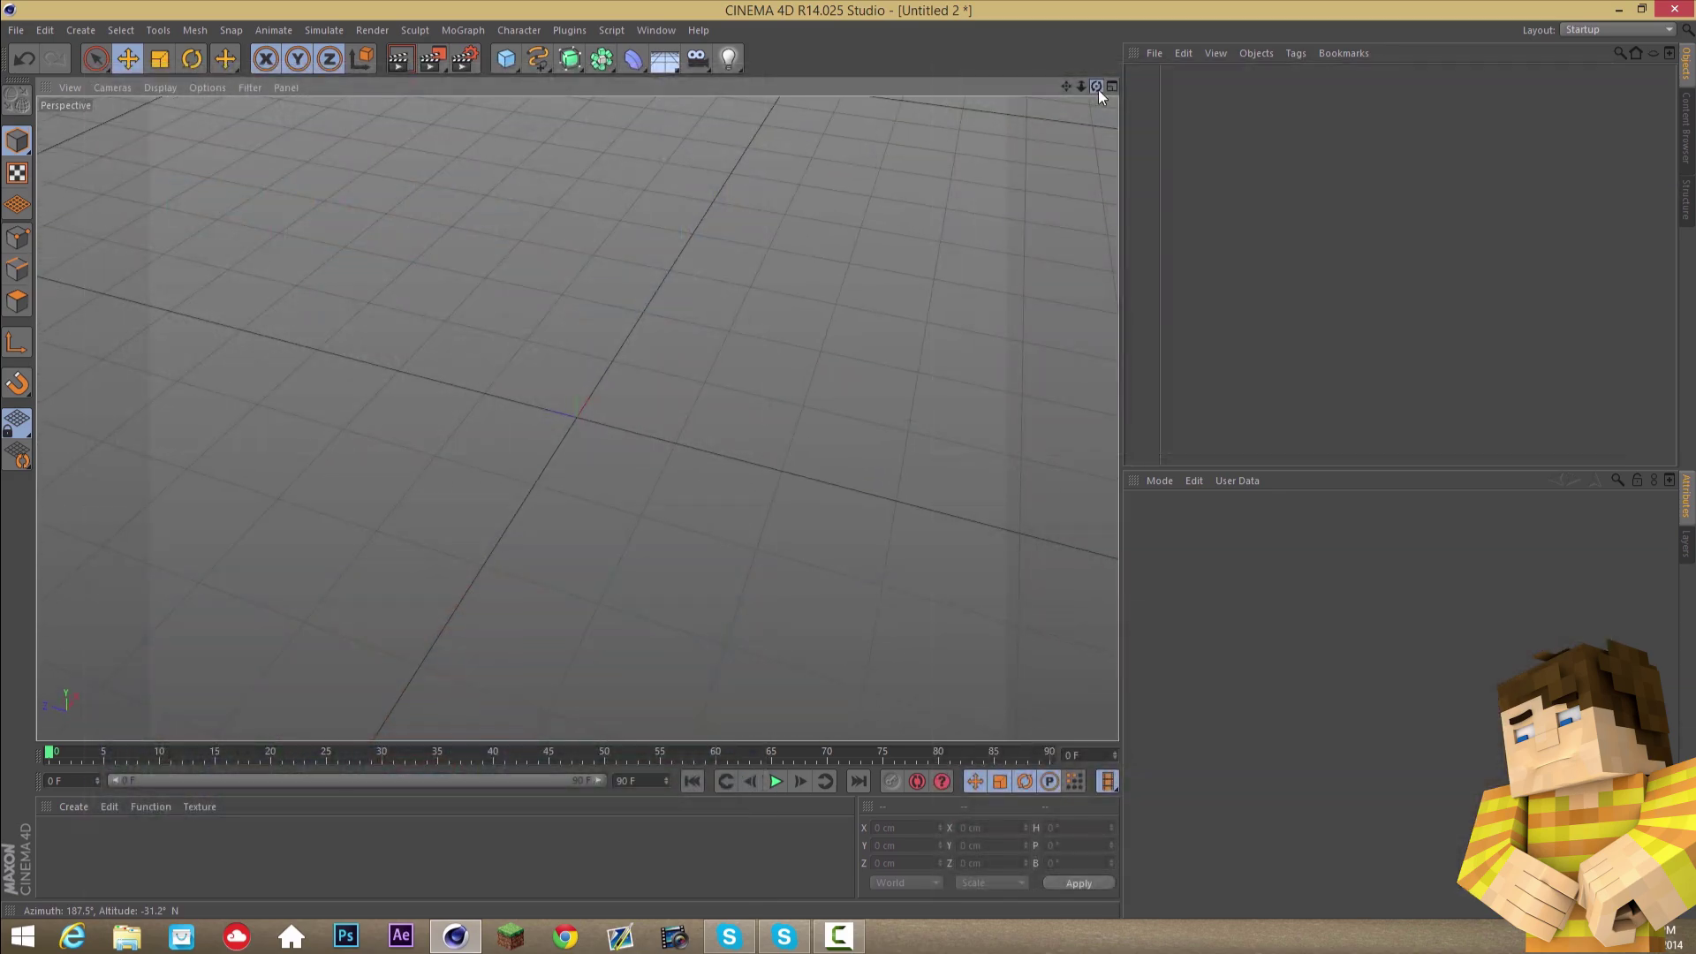
drag(849, 458, 850, 460)
drag(1083, 87, 1079, 73)
drag(850, 463, 849, 459)
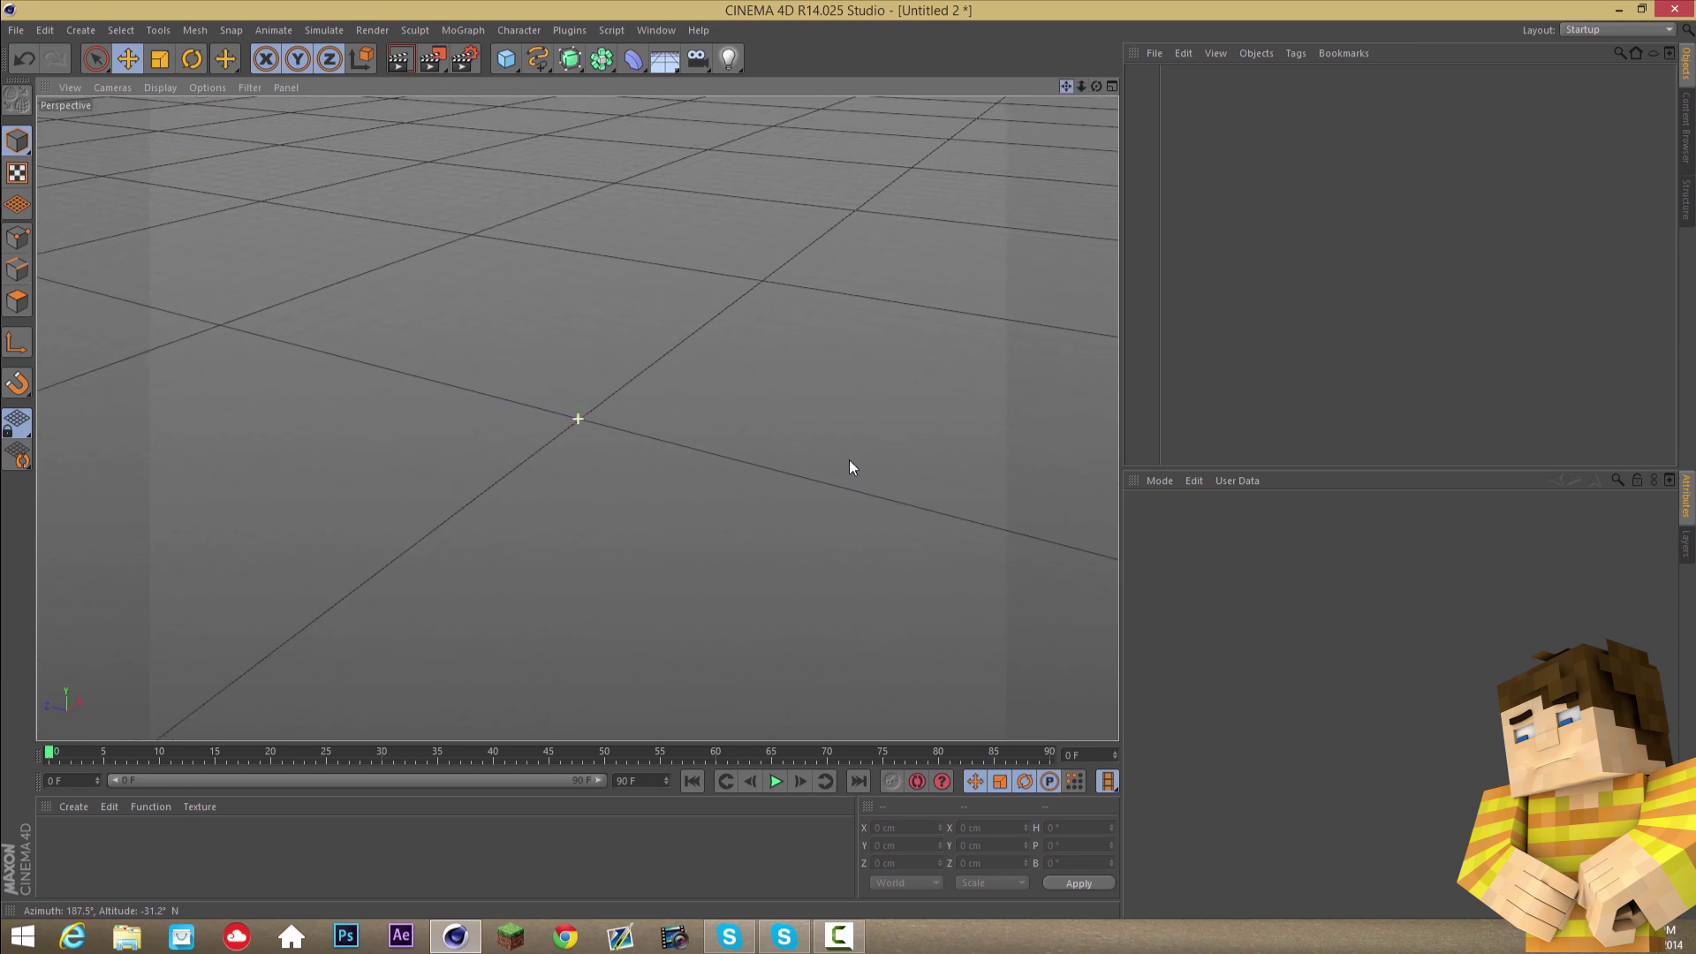
drag(1068, 87, 849, 461)
drag(1083, 87, 850, 461)
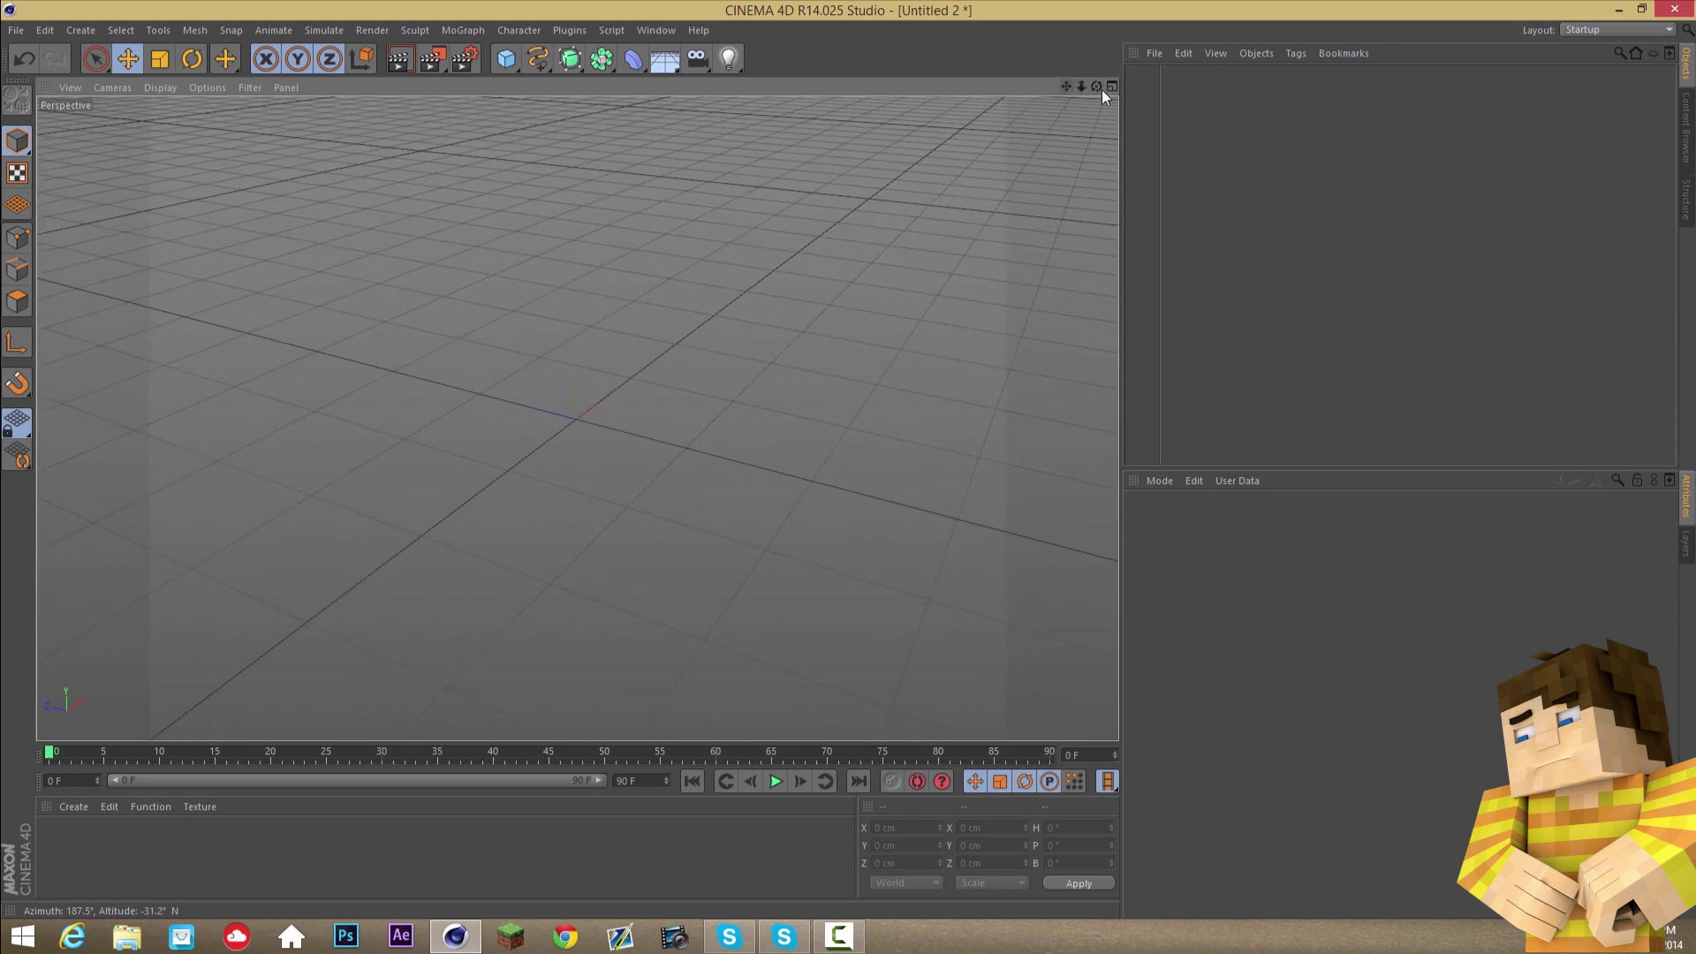
drag(1096, 86, 852, 467)
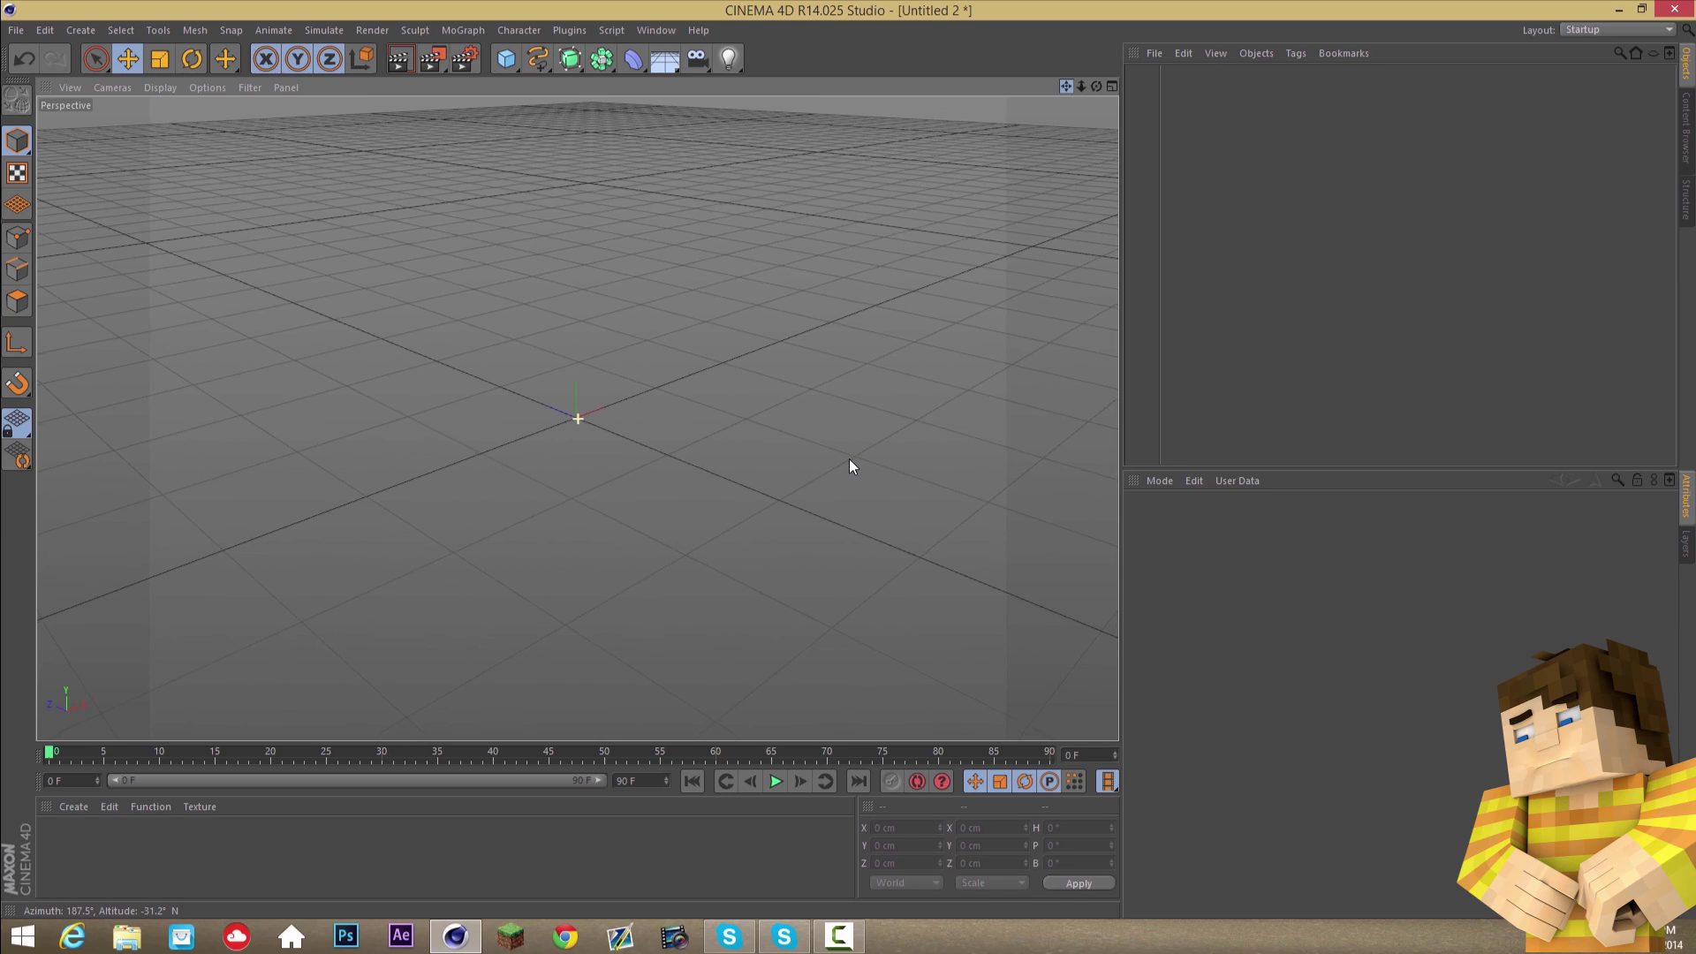
drag(1097, 86, 852, 468)
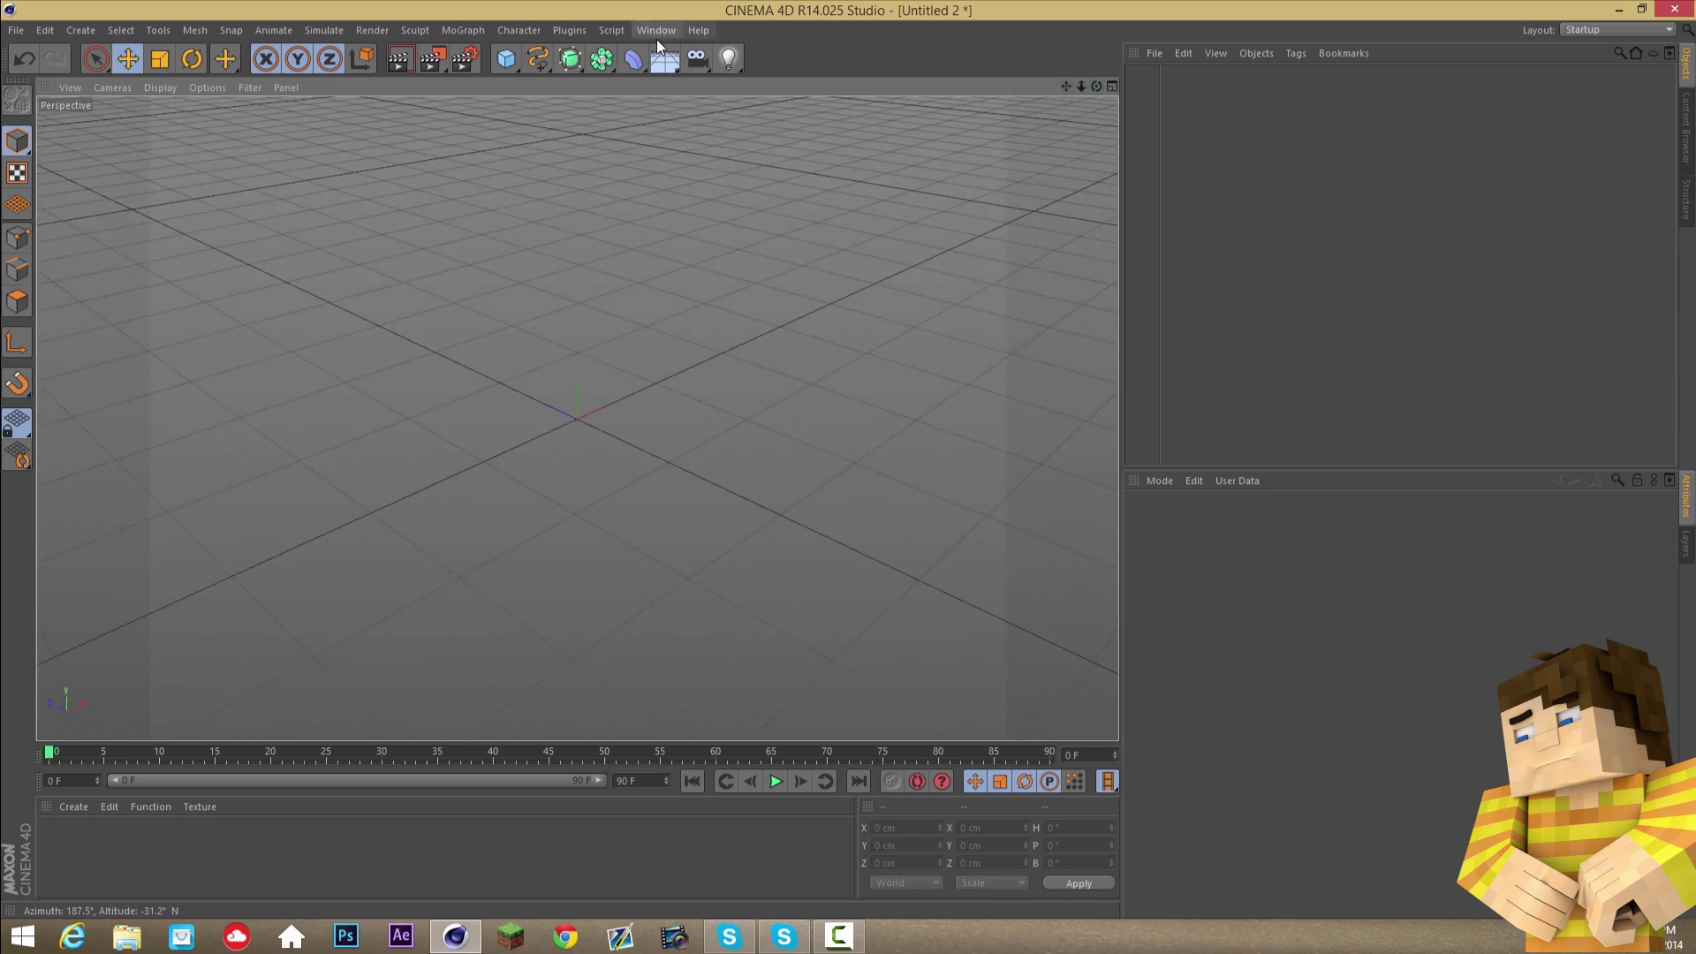
- Switch to the Block Physics.c4d scene, examine its terrain map, and return to the Untitled 2 scene
click(656, 32)
click(741, 412)
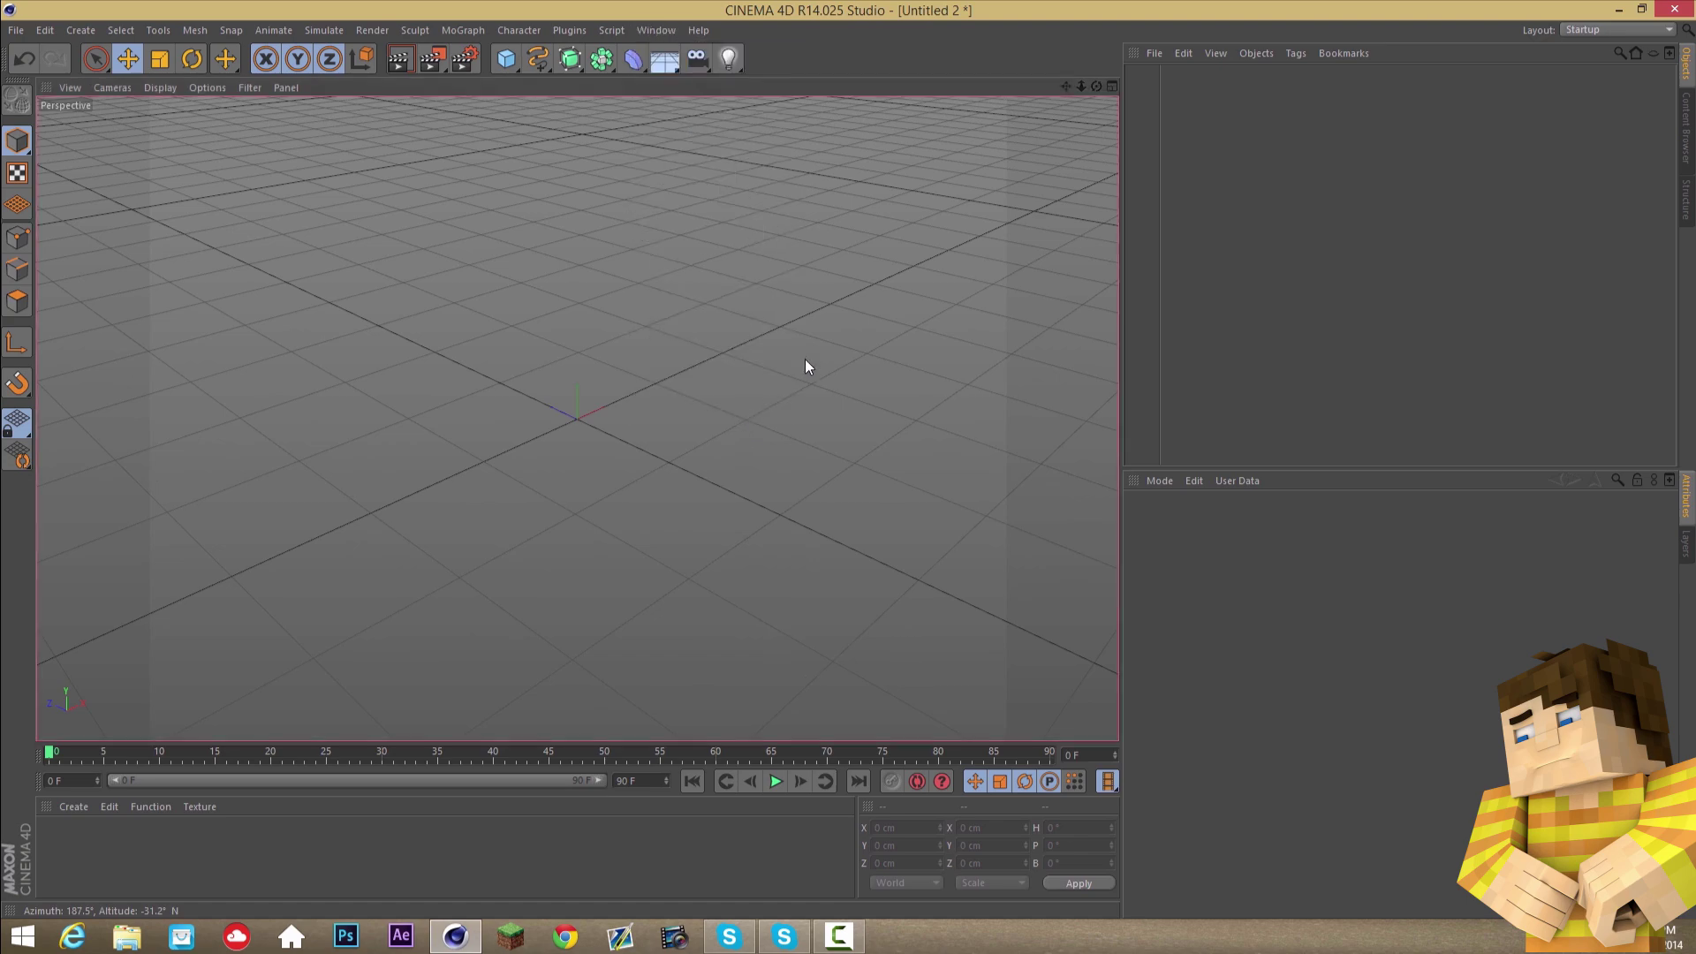
alt+drag(855, 461, 820, 460)
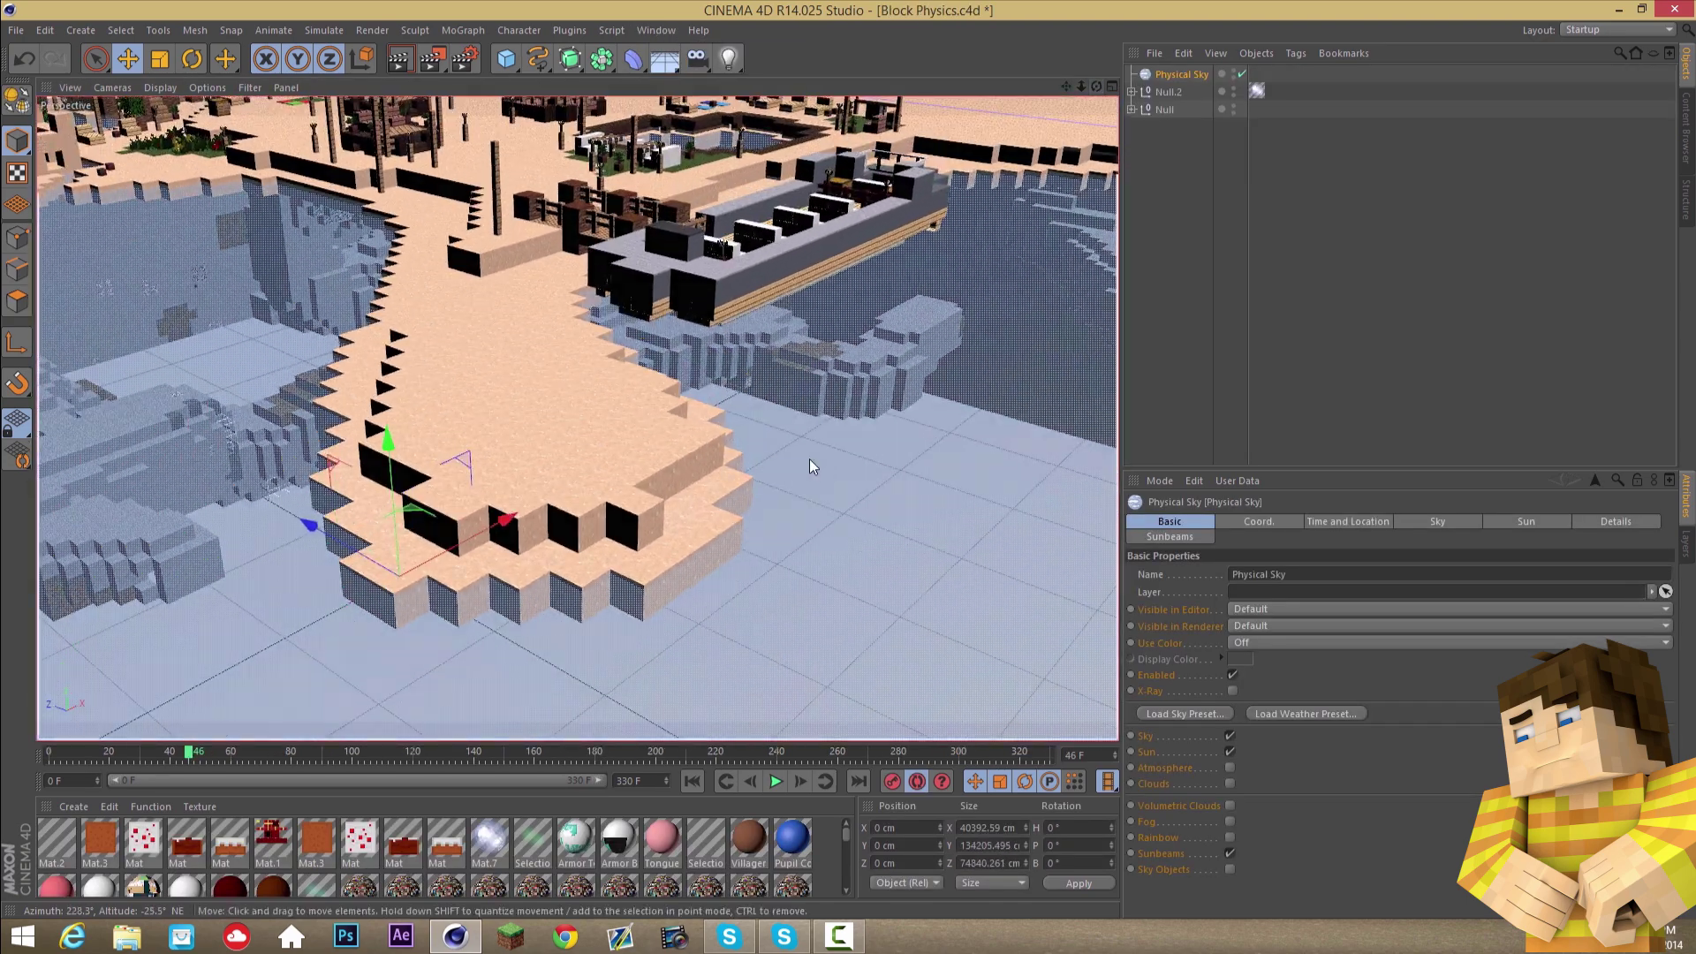
mouse_move(1081, 87)
mouse_down()
mouse_move(849, 477)
mouse_move(1096, 87)
mouse_up()
drag(1082, 86, 806, 412)
drag(849, 469, 848, 468)
drag(1081, 87, 861, 51)
click(646, 32)
click(739, 392)
alt+drag(857, 468, 865, 435)
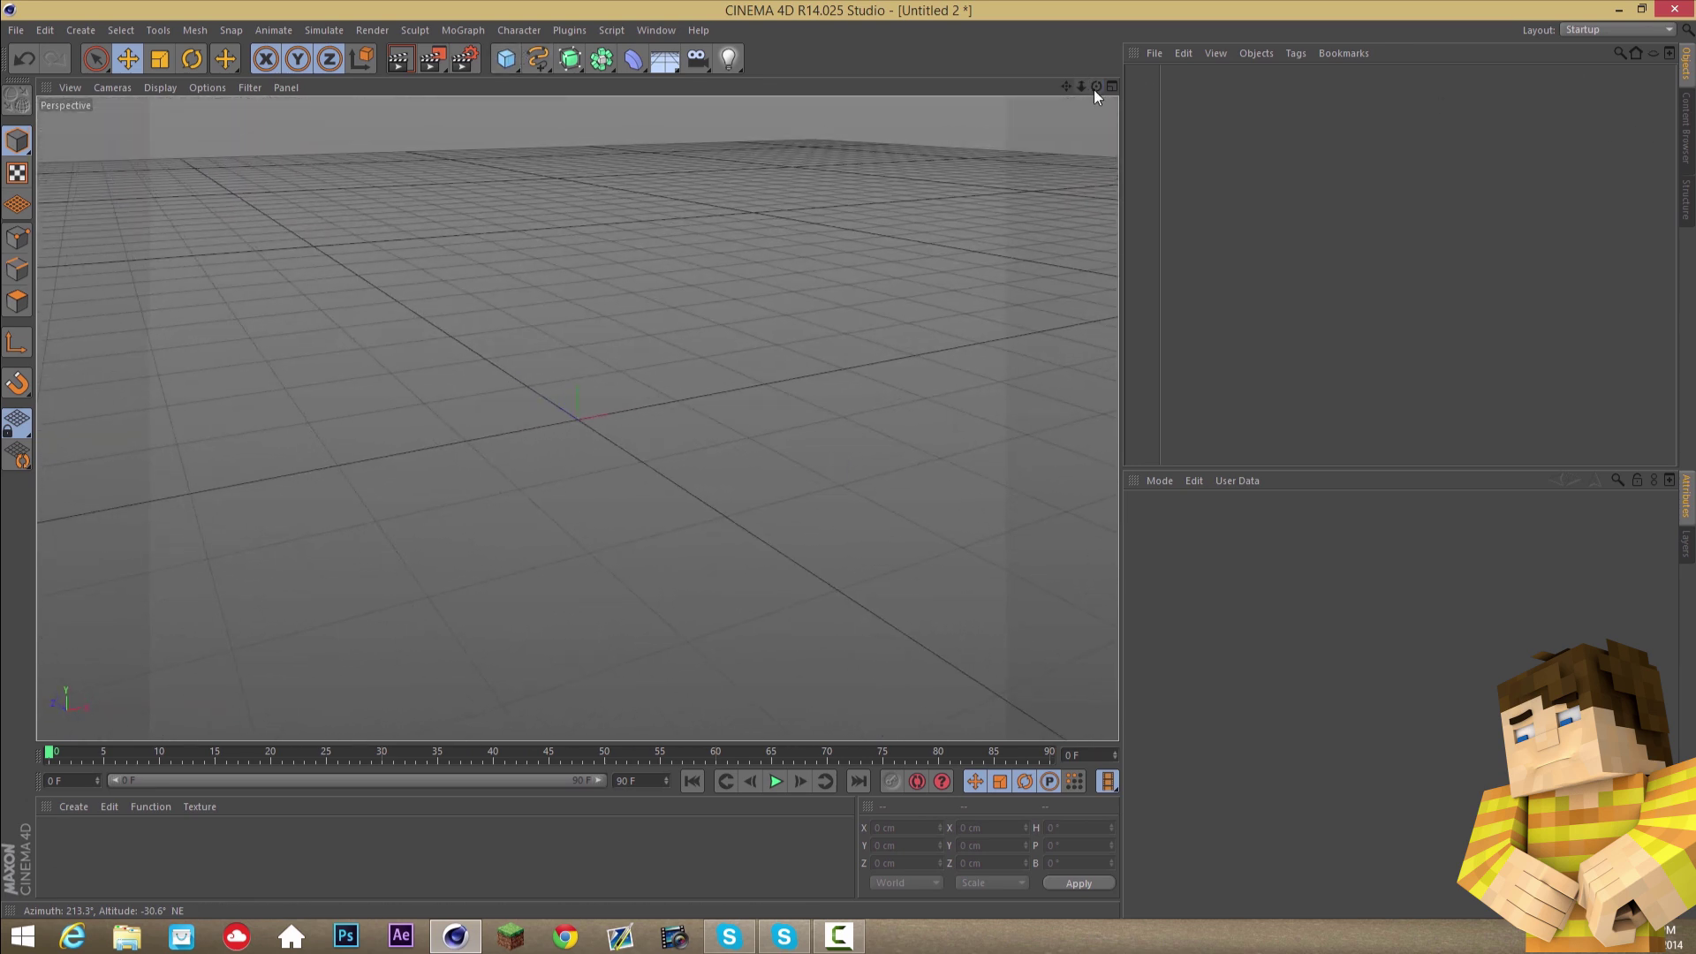
- Go up to the preset folders in the Content Browser and open the Minecraft Model Pack folder
drag(1095, 94, 1098, 99)
click(1686, 128)
scroll(1315, 294, up, 3)
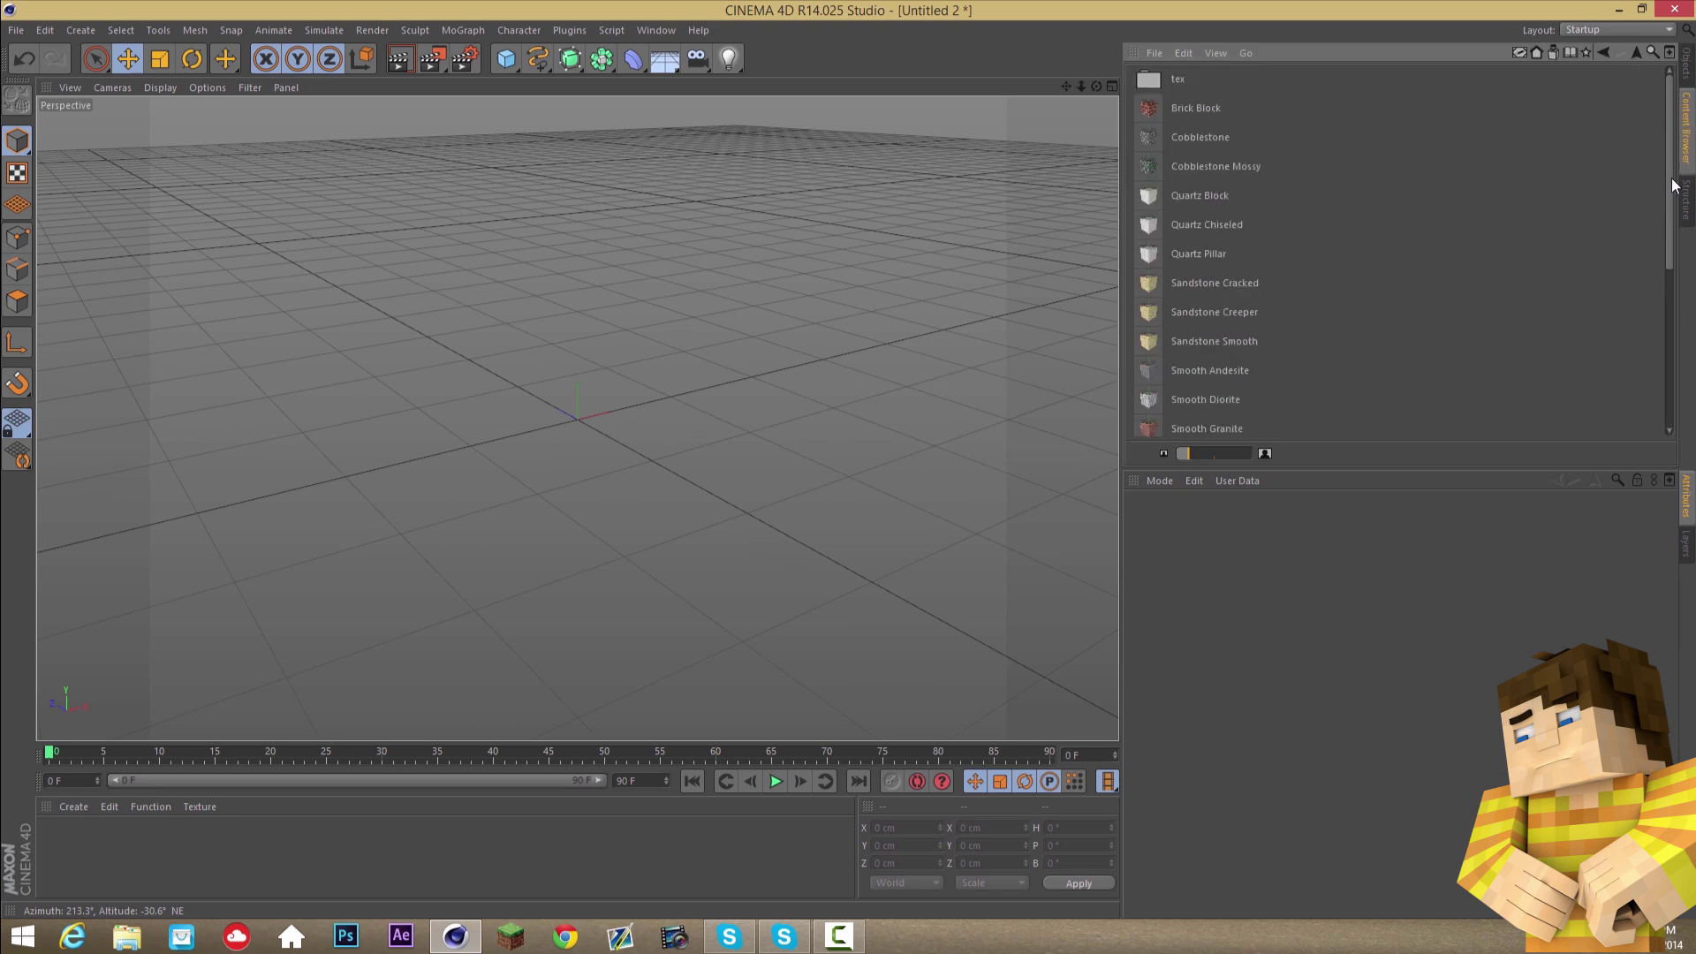
scroll(1673, 250, down, 3)
click(1603, 53)
click(1602, 53)
click(1602, 53)
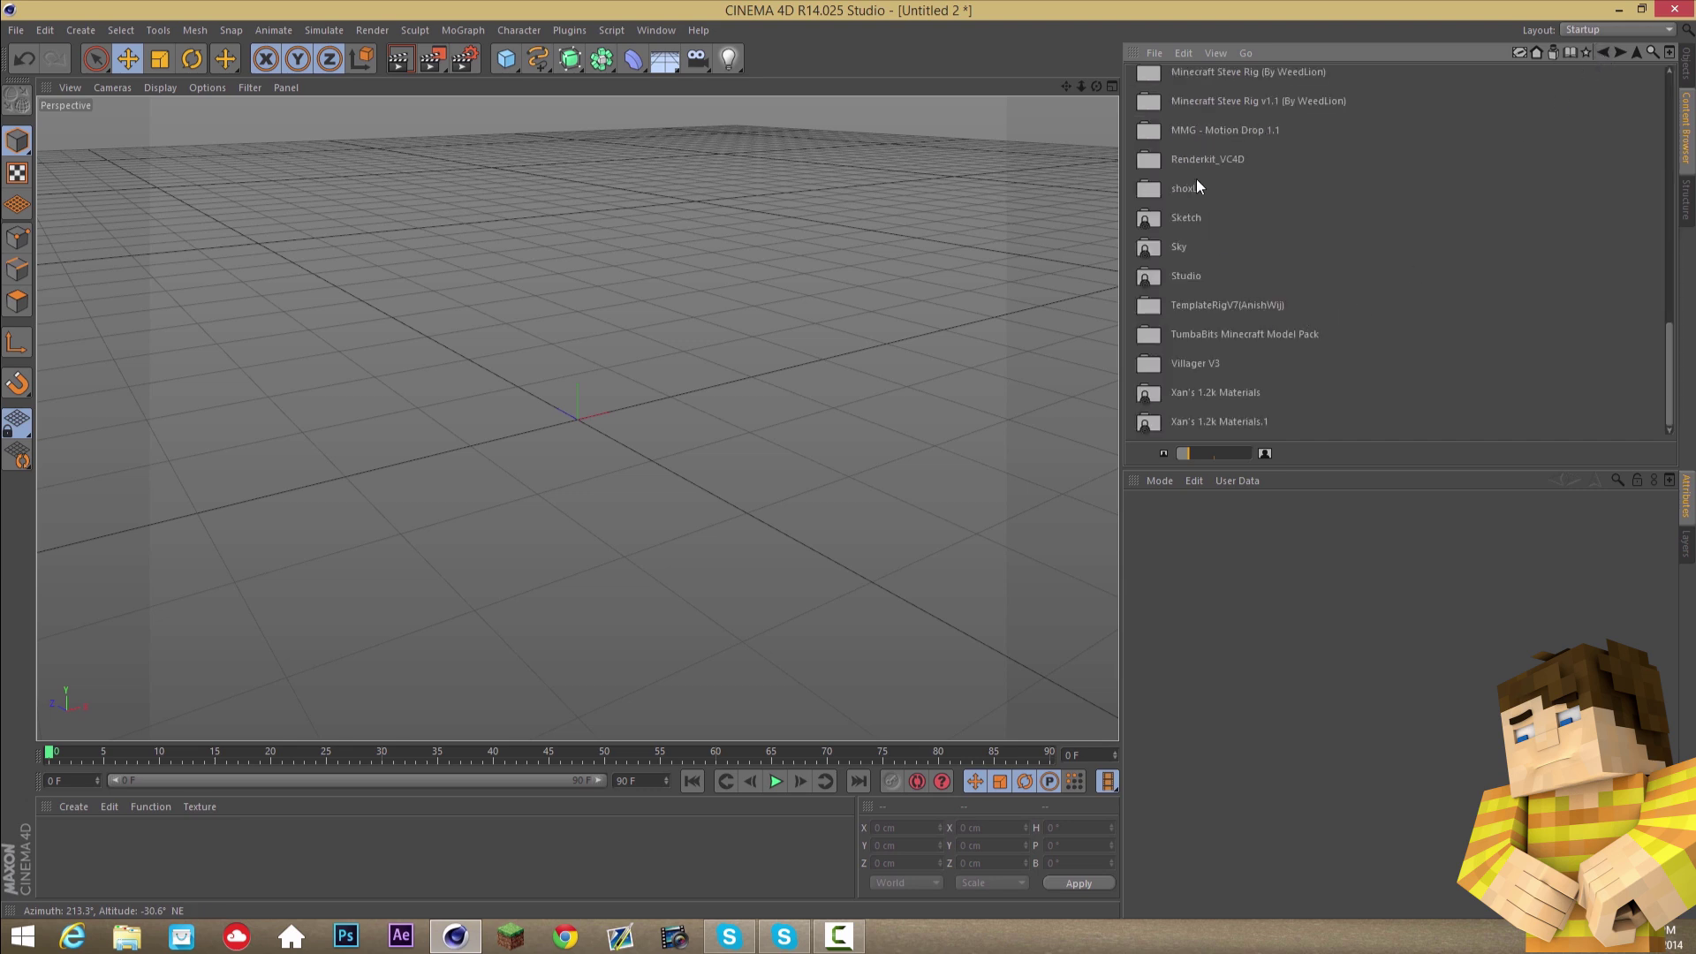
click(1218, 97)
scroll(1262, 98, up, 3)
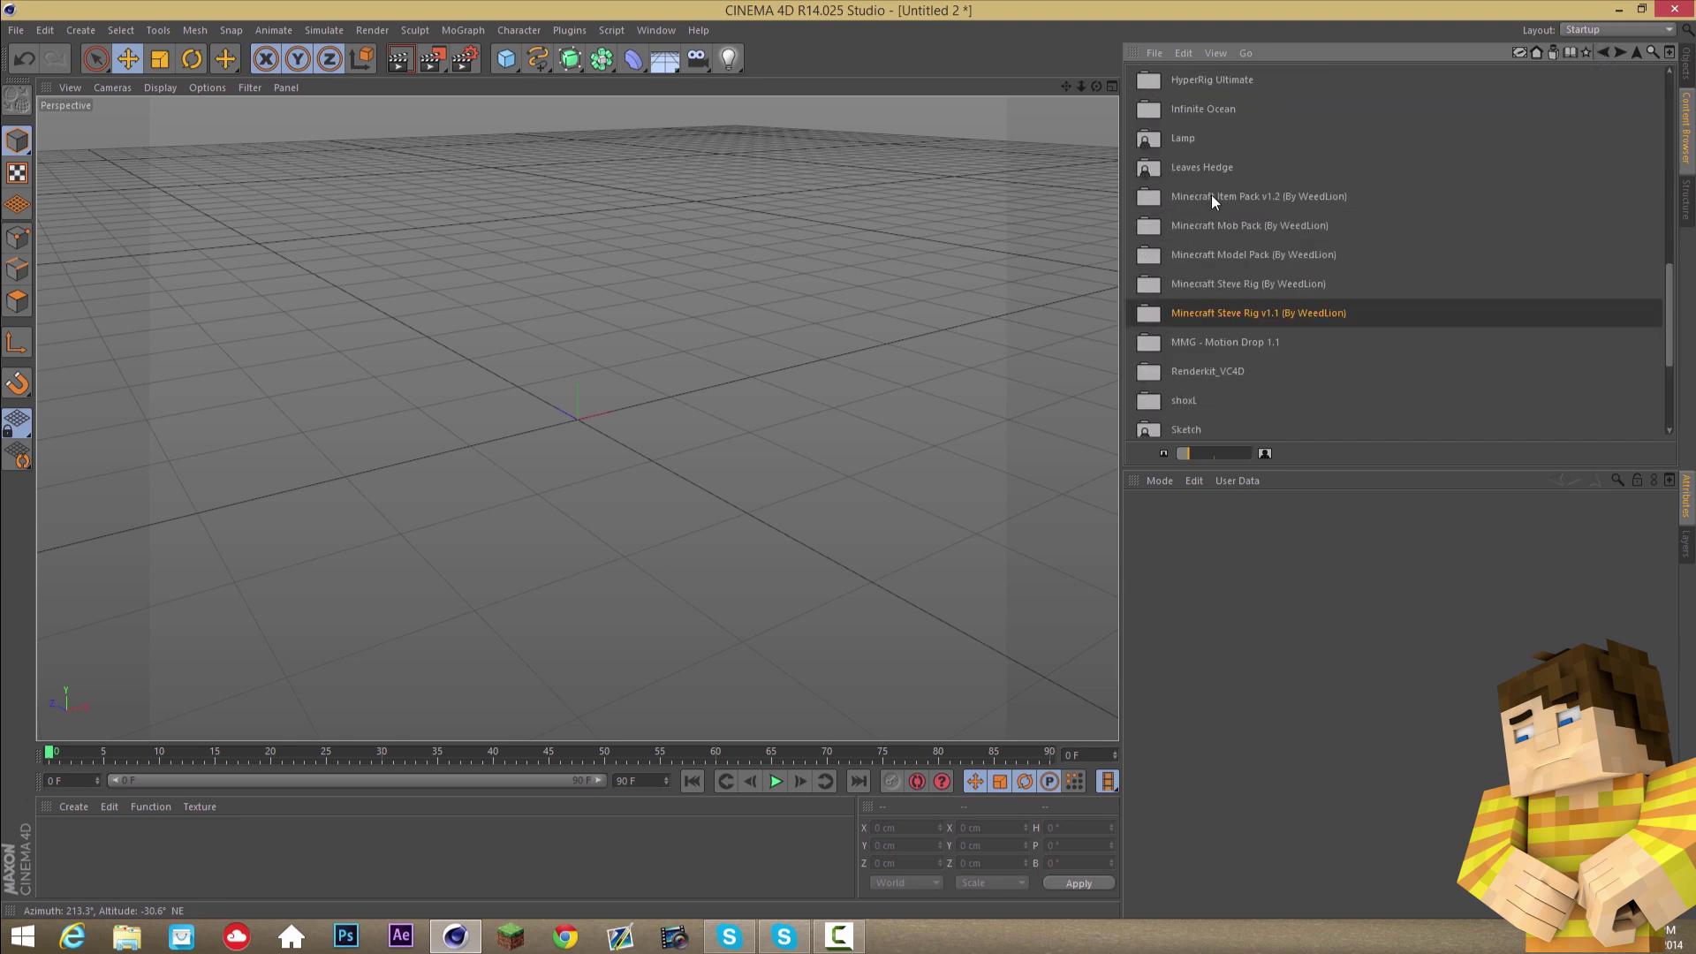
scroll(1202, 196, up, 3)
scroll(1228, 164, down, 3)
scroll(1244, 166, up, 3)
scroll(1246, 166, down, 3)
double_click(1305, 252)
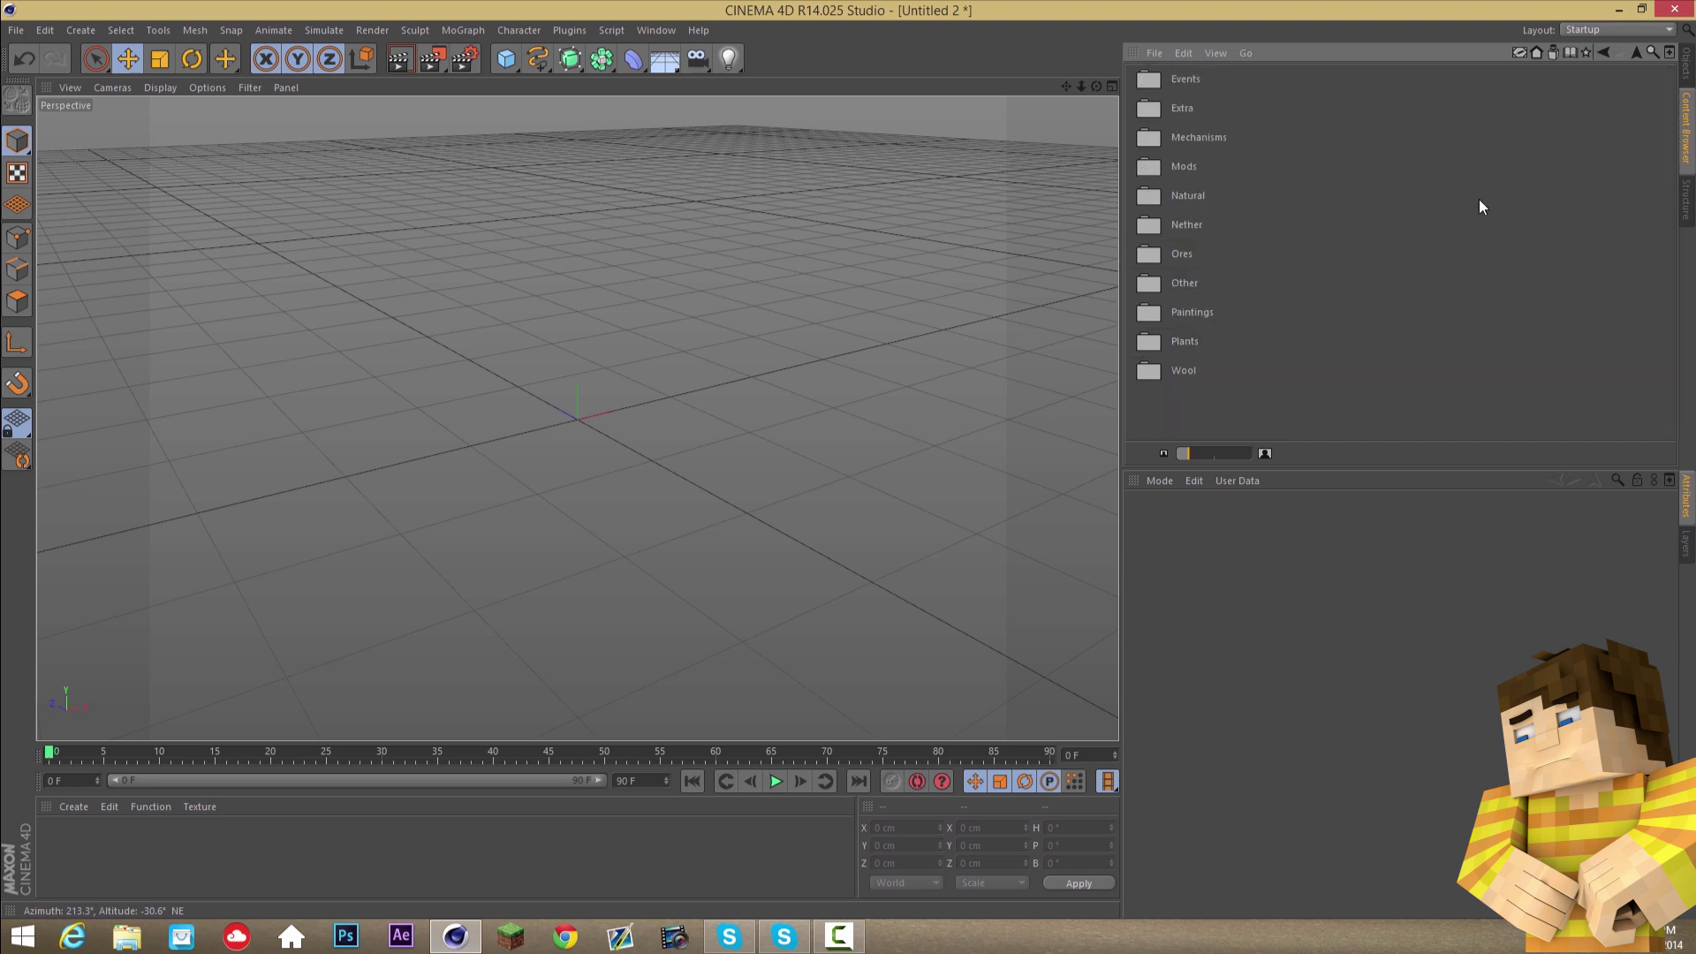
- Add a primitive cube at the scene origin
drag(1097, 86, 849, 463)
drag(1098, 85, 850, 462)
drag(1095, 83, 851, 466)
click(506, 60)
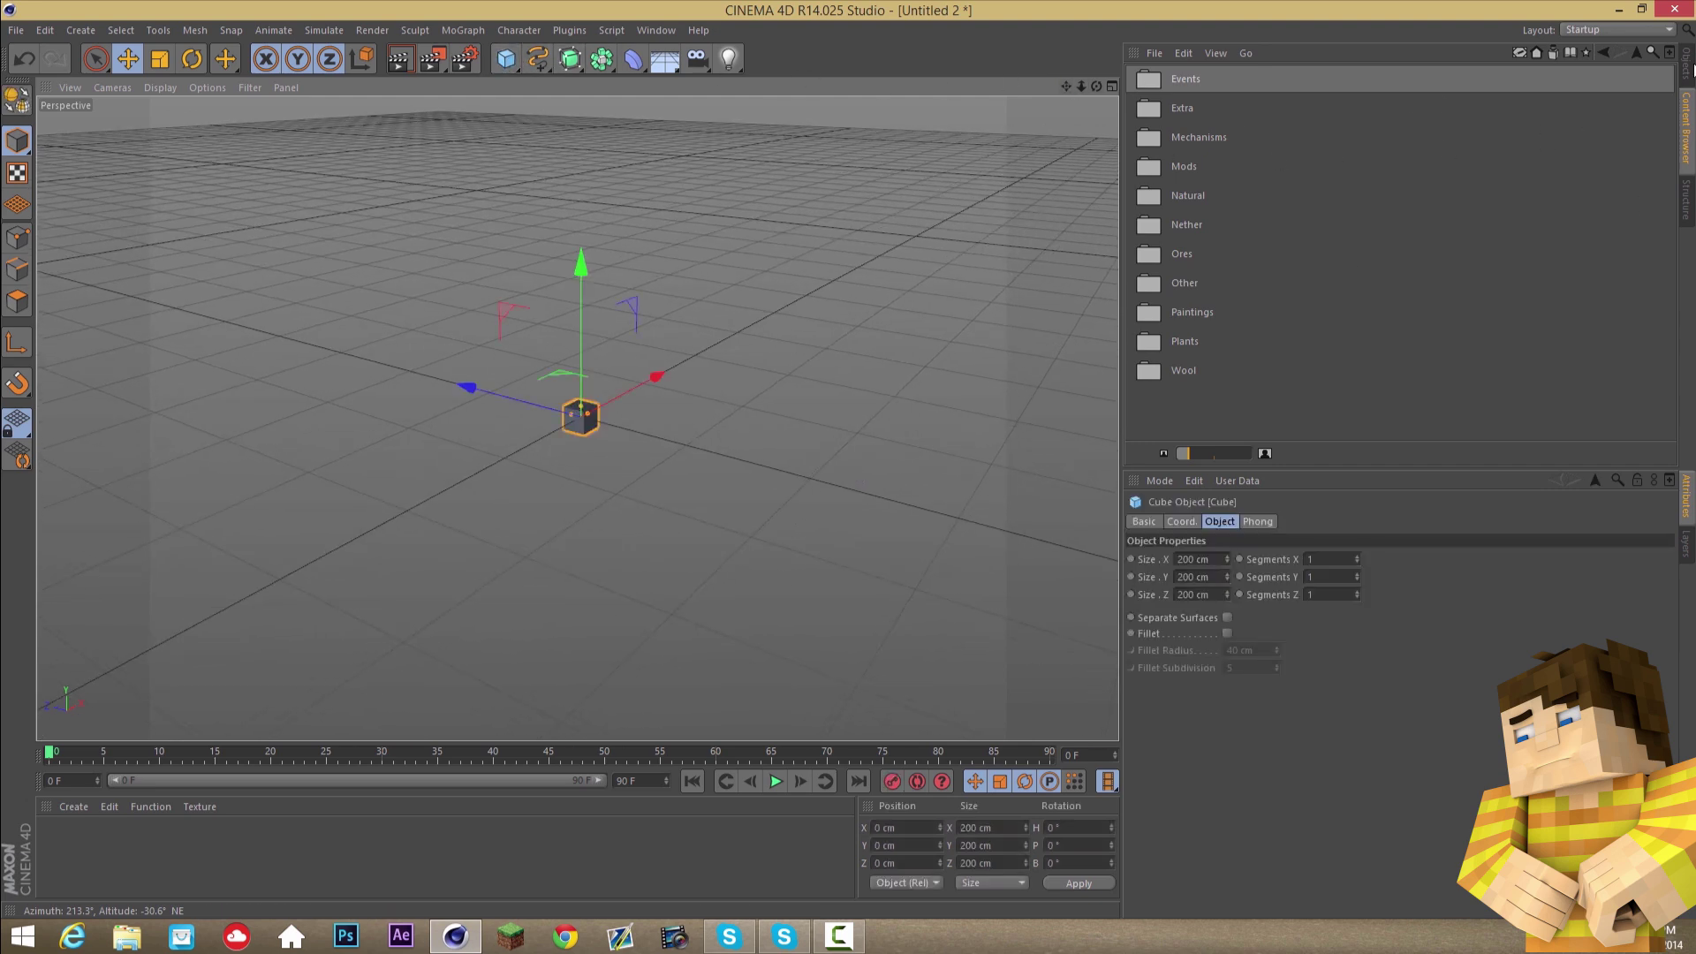
- Open the Ores folder of the model pack and place the Diamond Ore block in the scene
click(1223, 282)
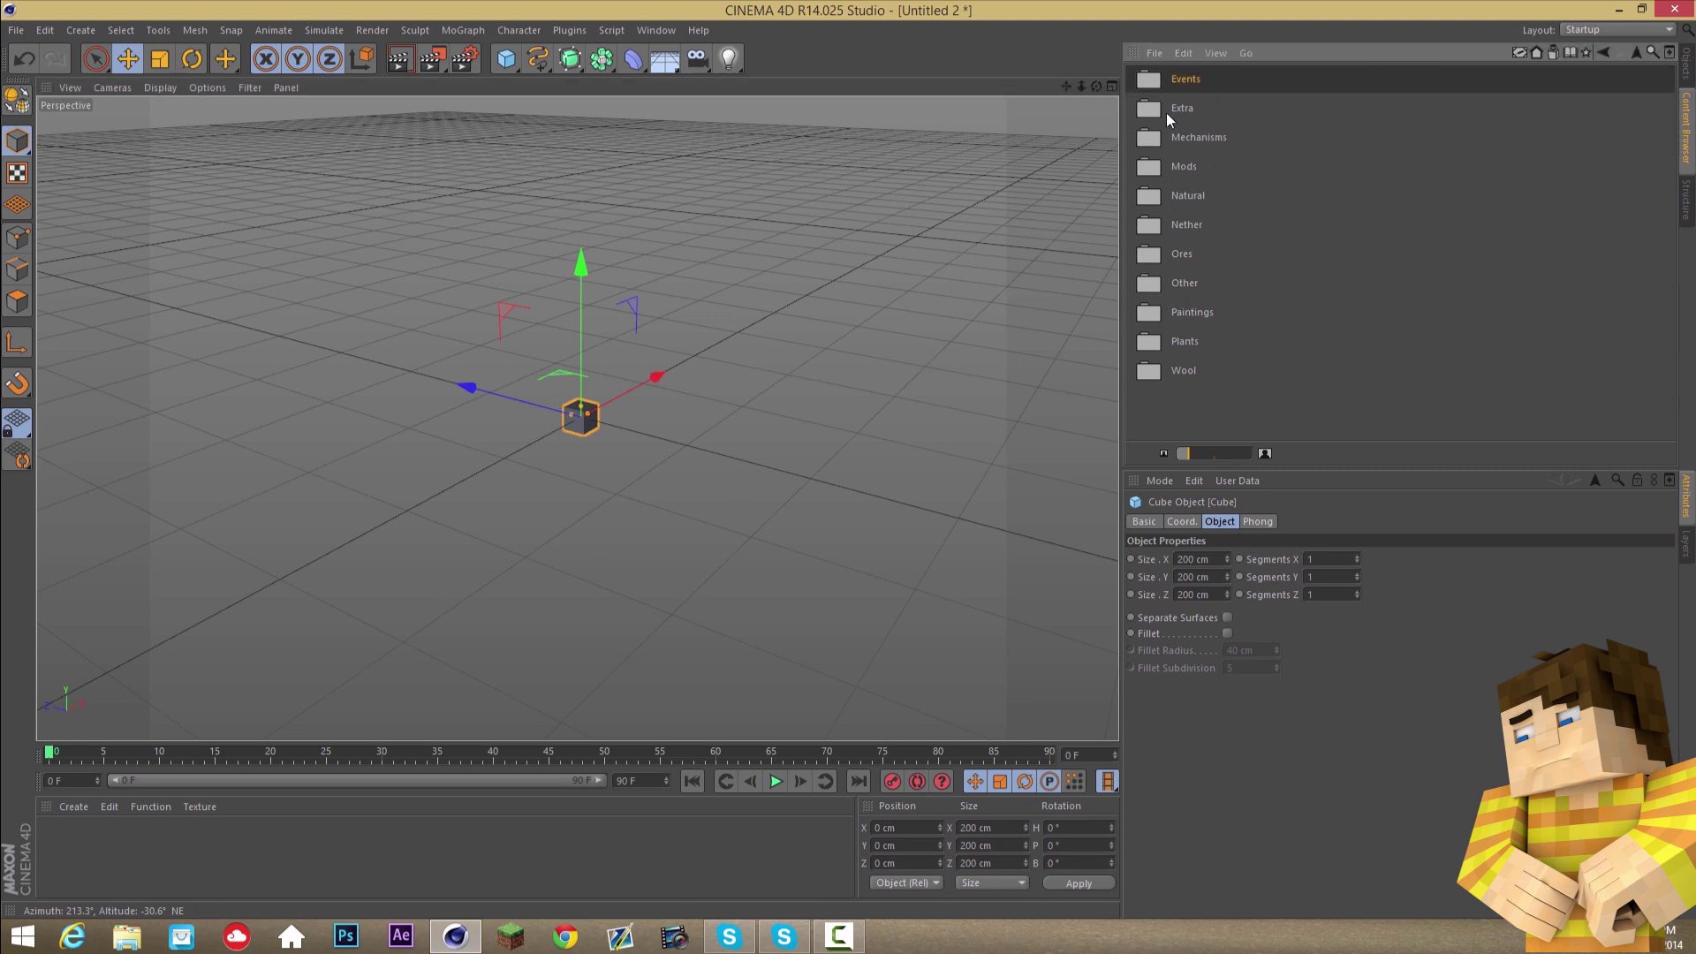
double_click(1172, 256)
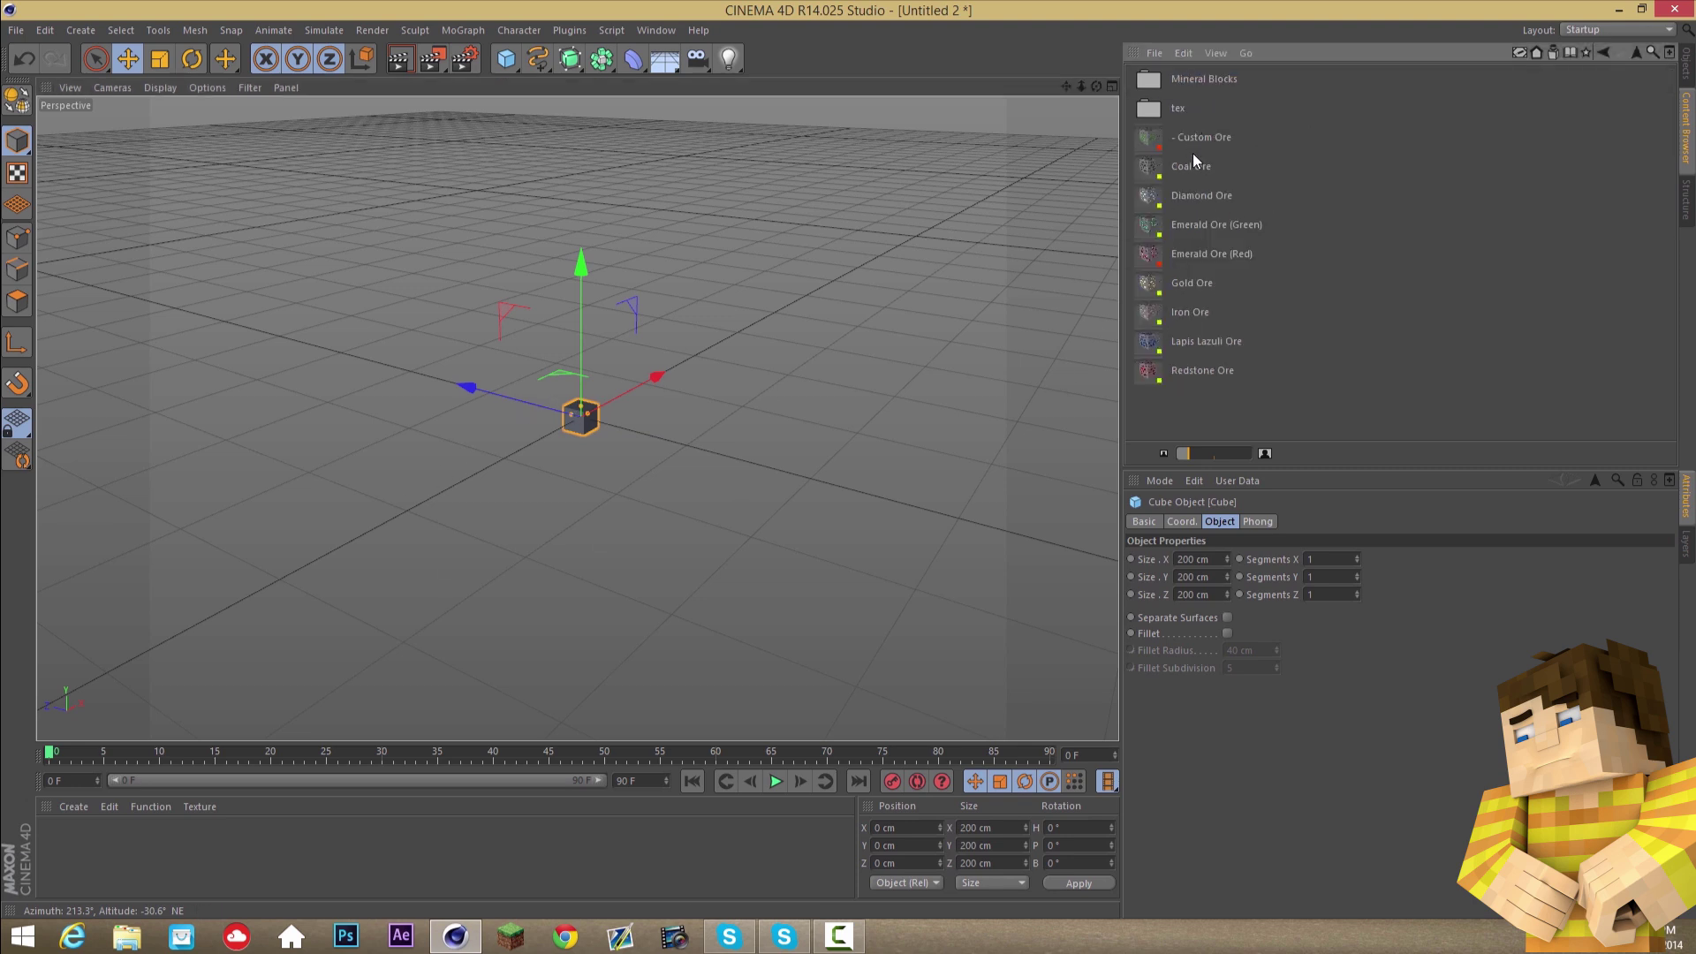
drag(1211, 138, 847, 254)
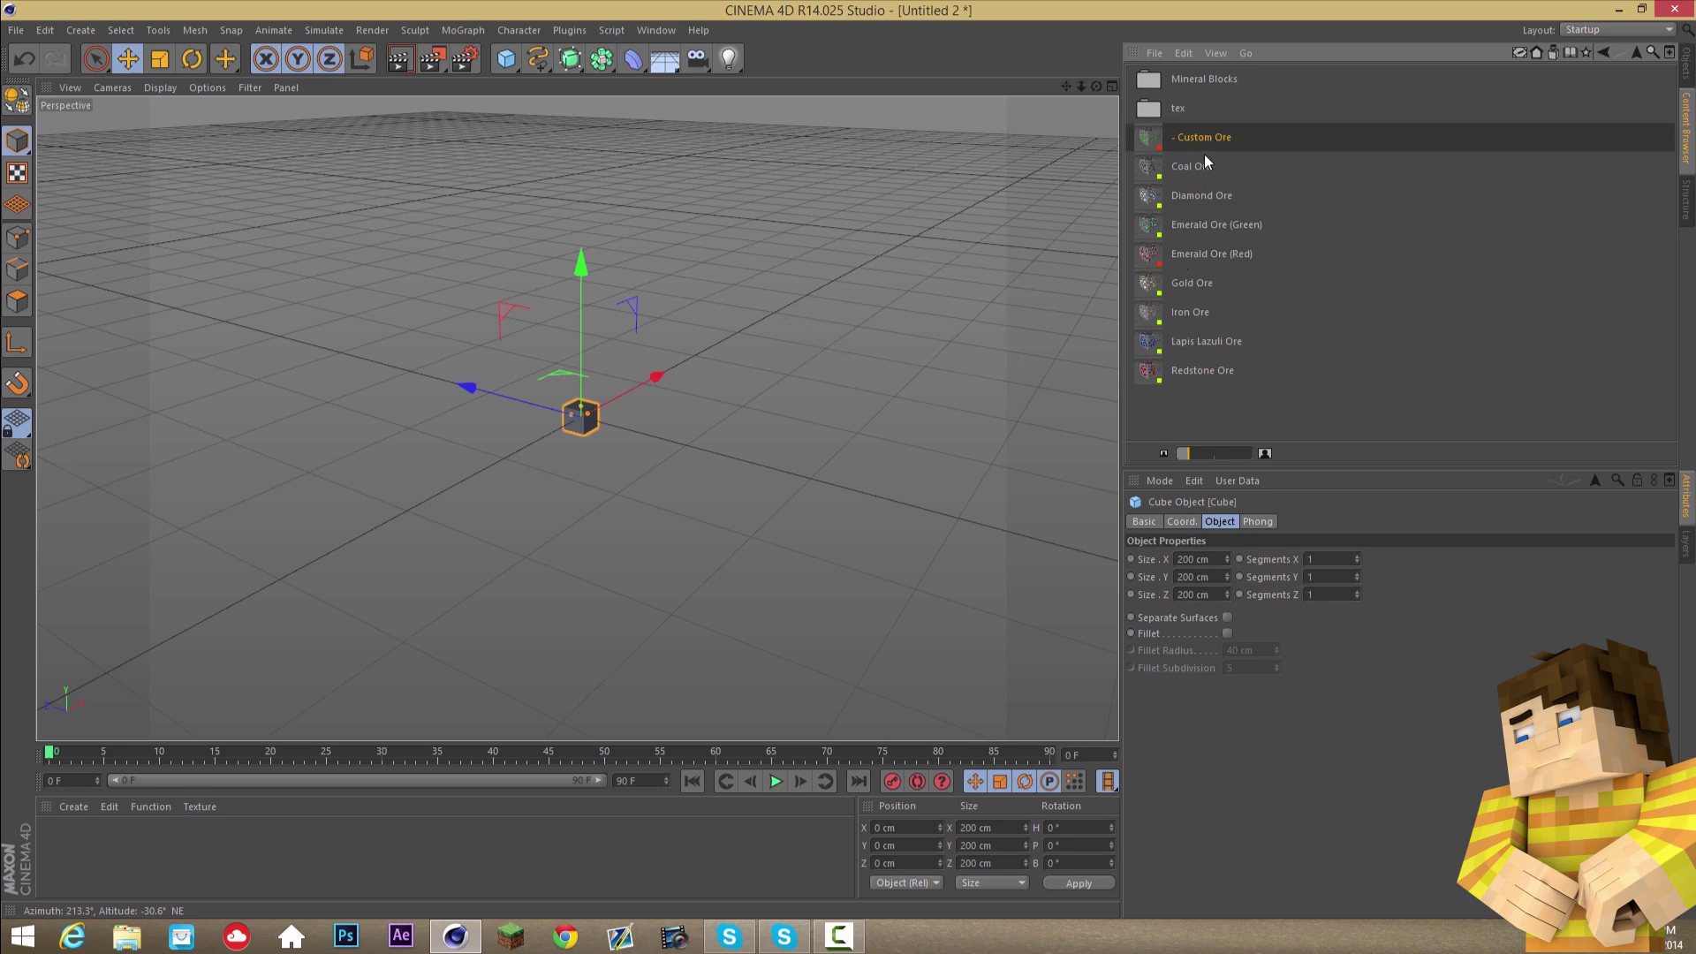
drag(1192, 195, 670, 437)
alt+drag(842, 471, 851, 466)
scroll(852, 466, up, 5)
- Select the plain cube and set its X, Y and Z sizes to 100 cm
click(1686, 69)
click(638, 439)
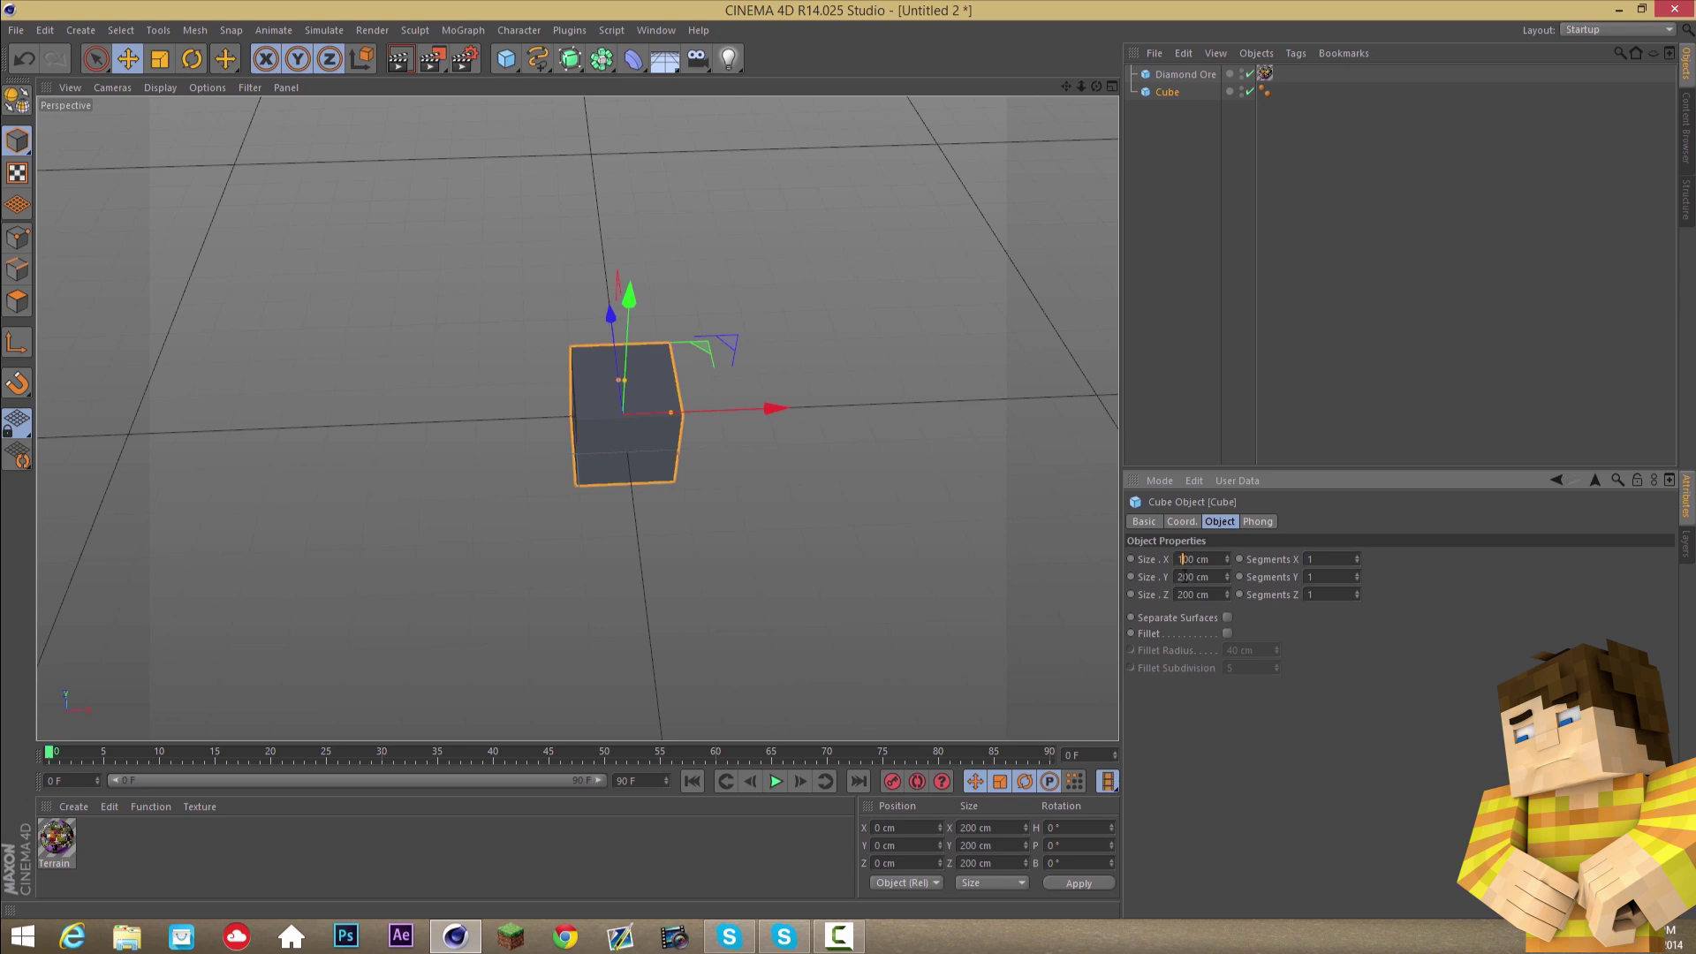
click(1182, 577)
click(1186, 596)
key(BackSpace)
text(1)
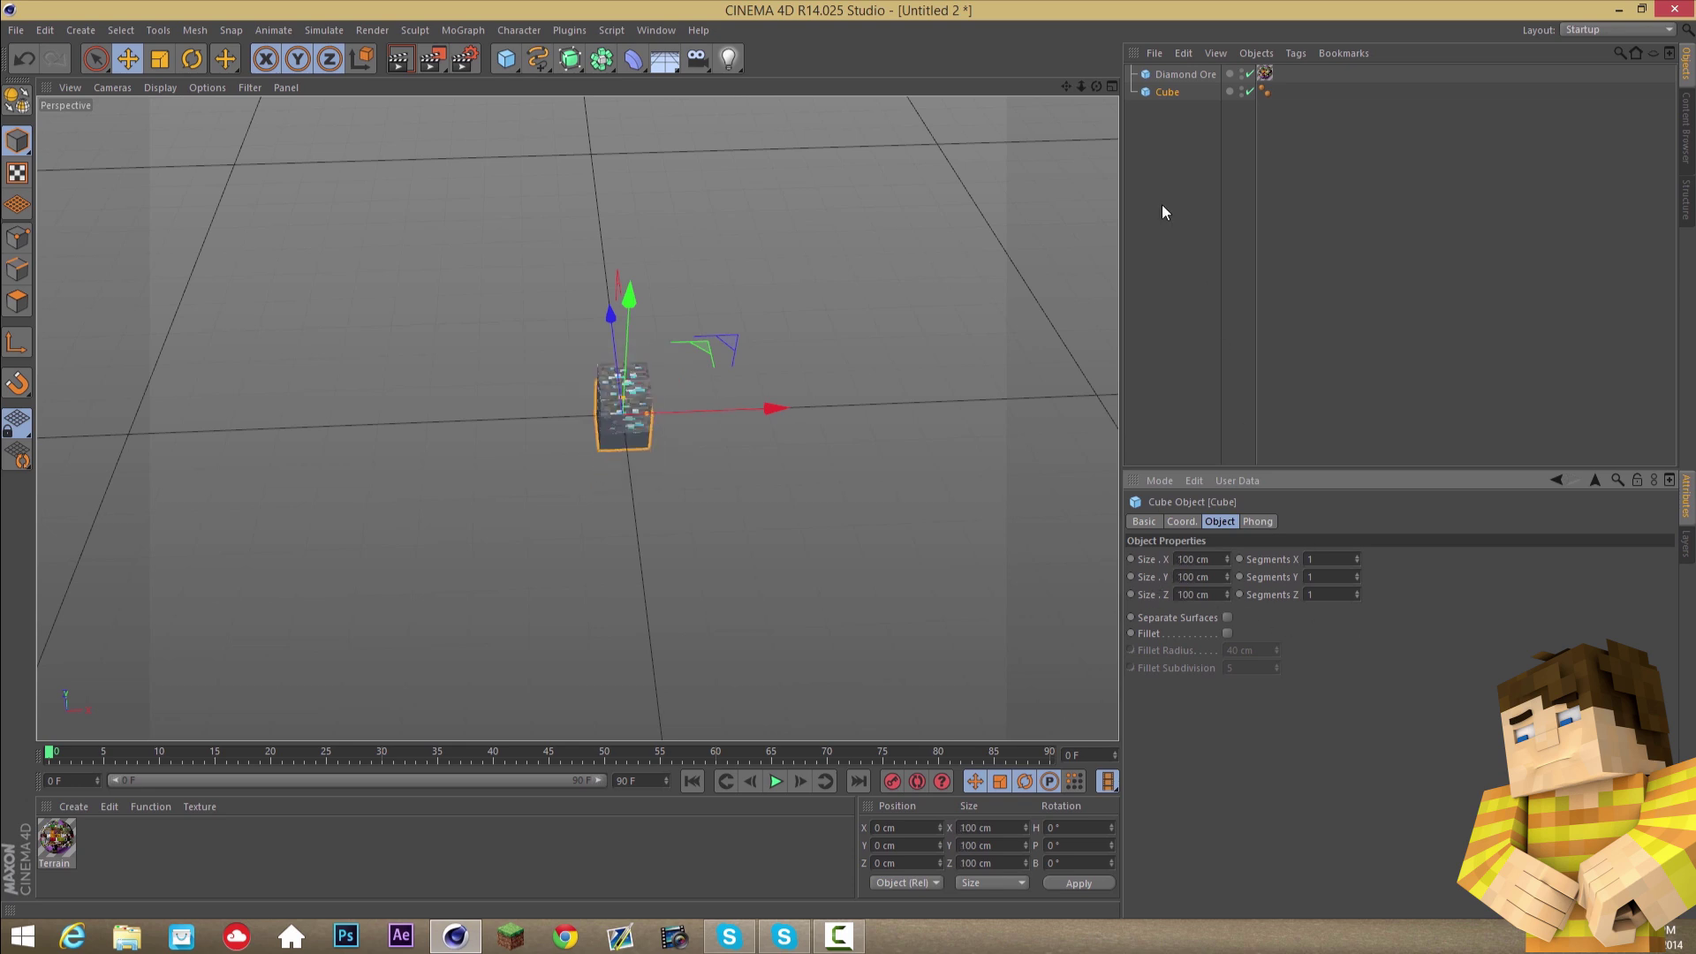
- Raise the plain cube to about 47 cm in Y and move it beside the ore block to about -253 cm in Z
drag(1100, 87, 553, 492)
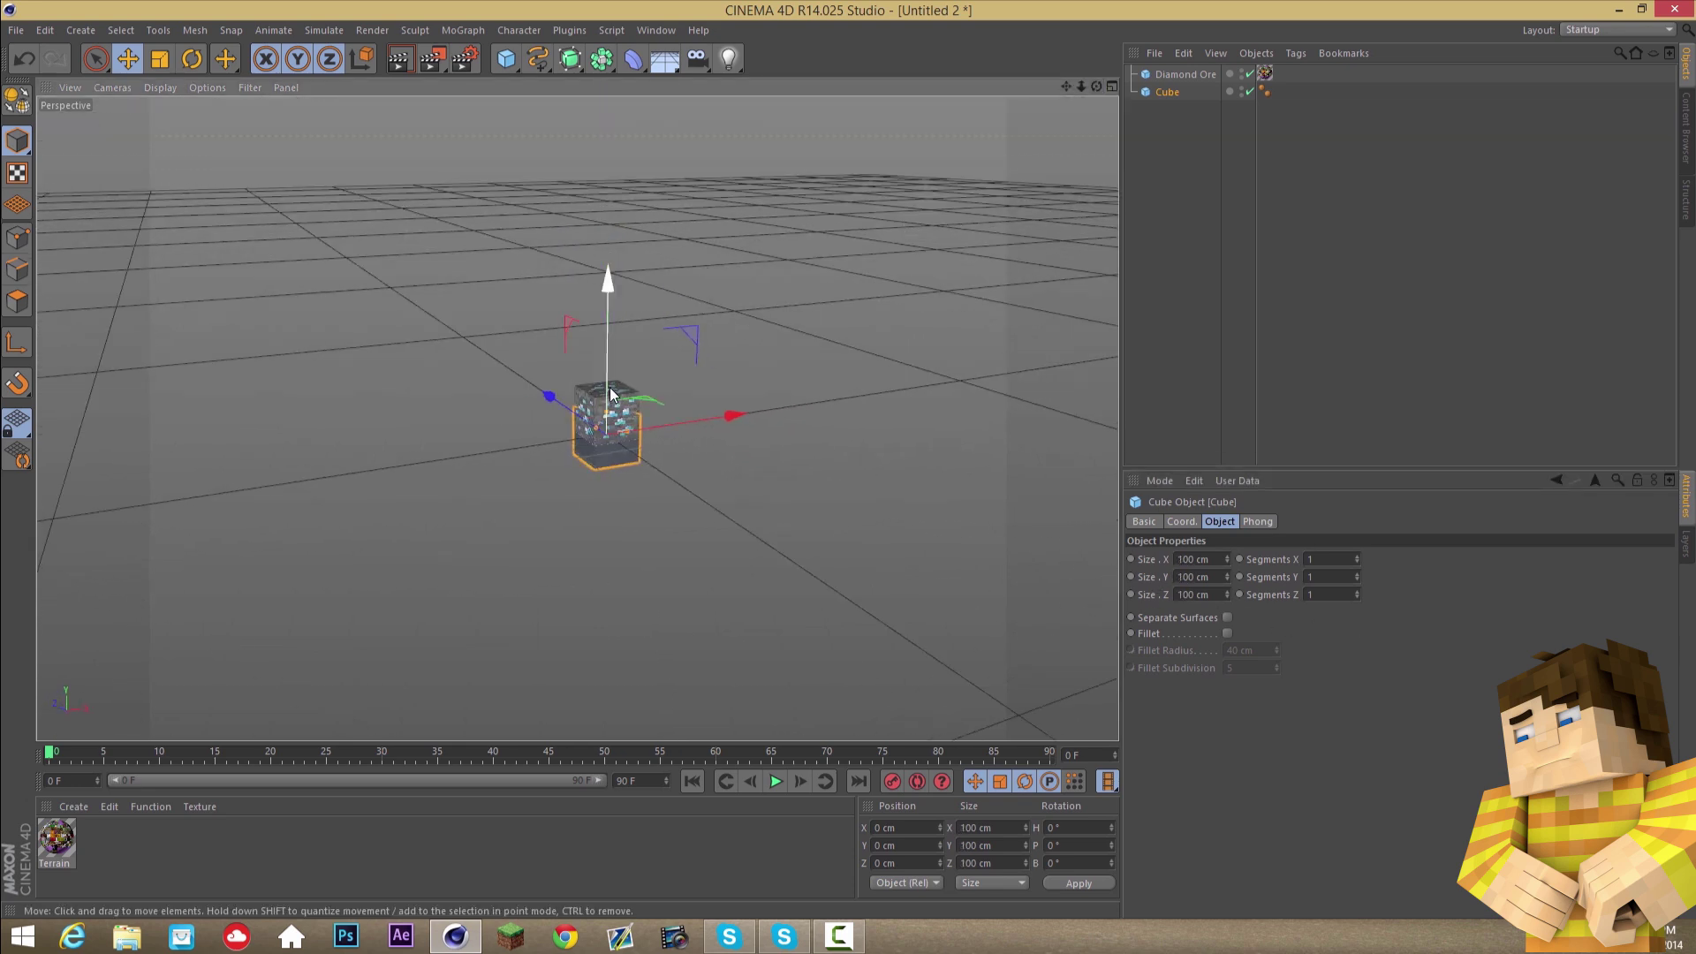
drag(607, 383, 606, 364)
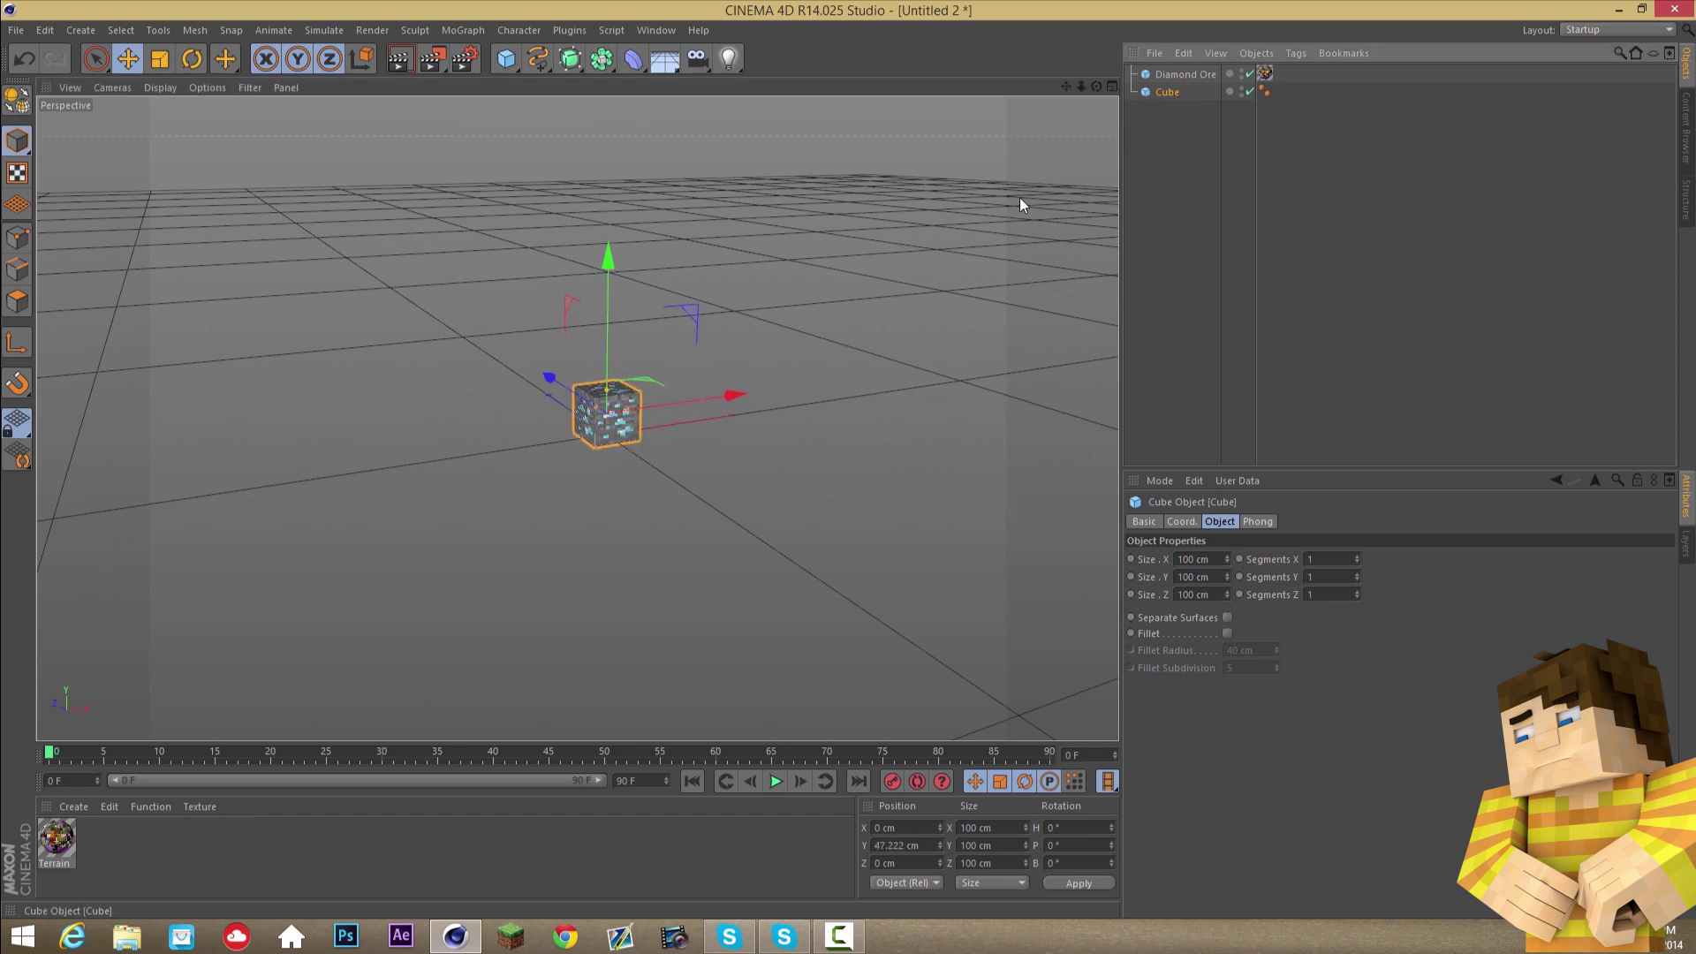
drag(583, 396, 647, 438)
drag(1097, 87, 851, 459)
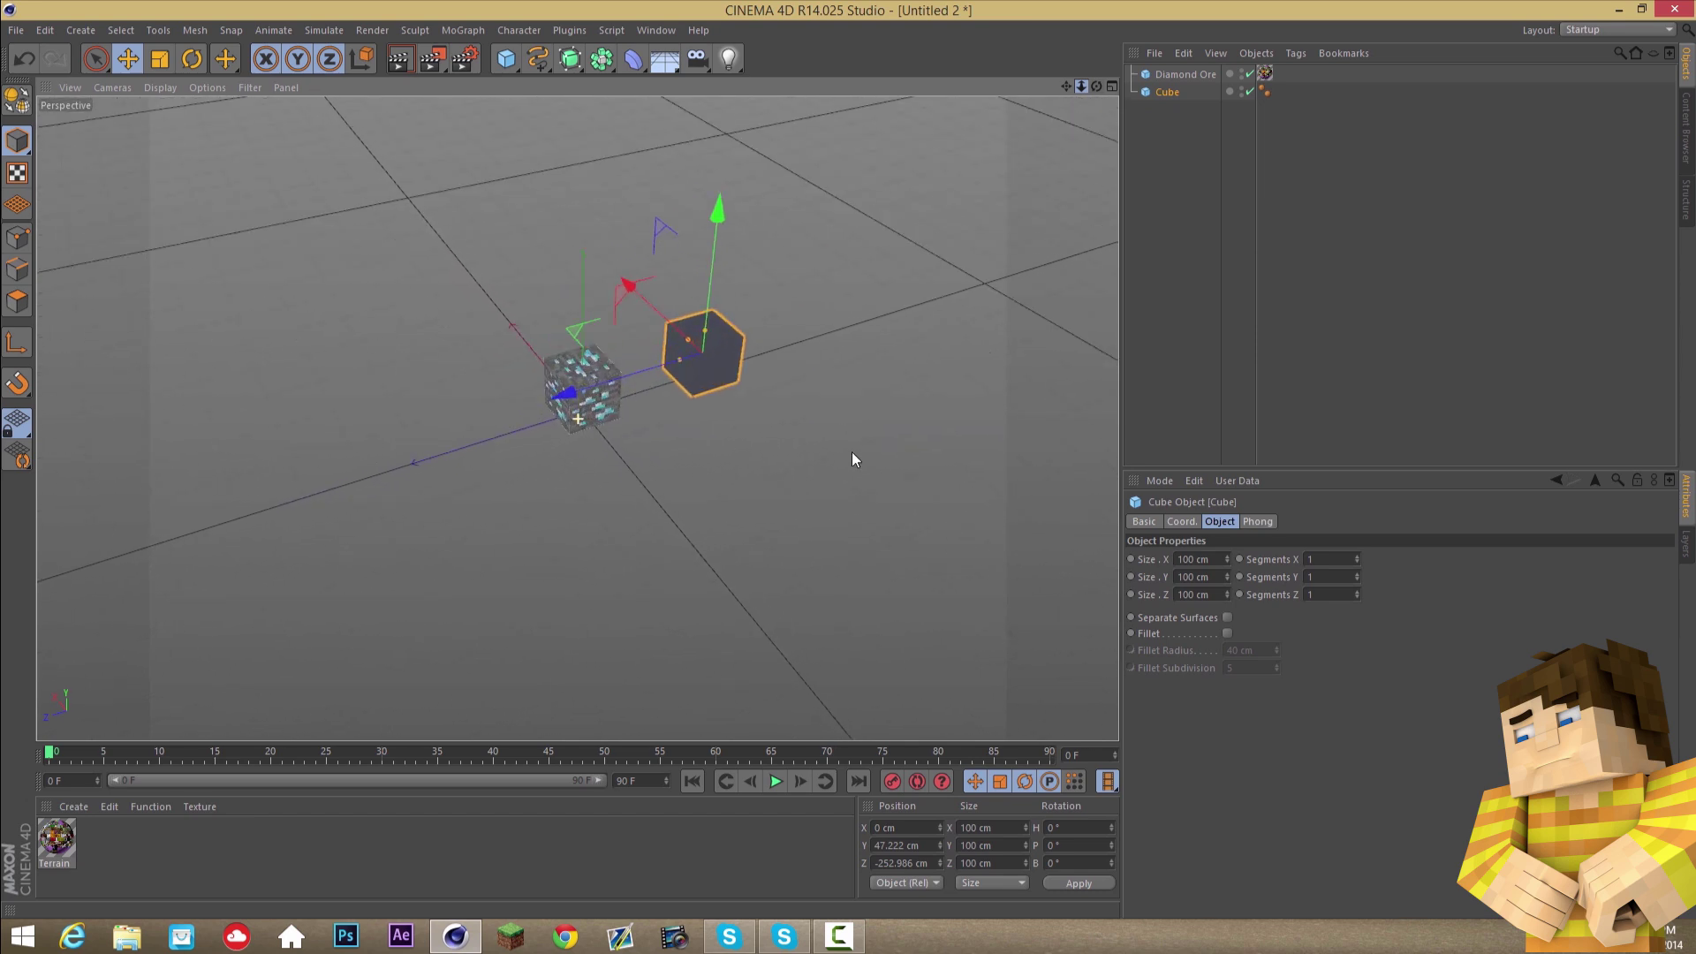
drag(1081, 86, 852, 469)
- Delete the plain cube, keeping only the Diamond Ore block
click(1186, 74)
click(1158, 99)
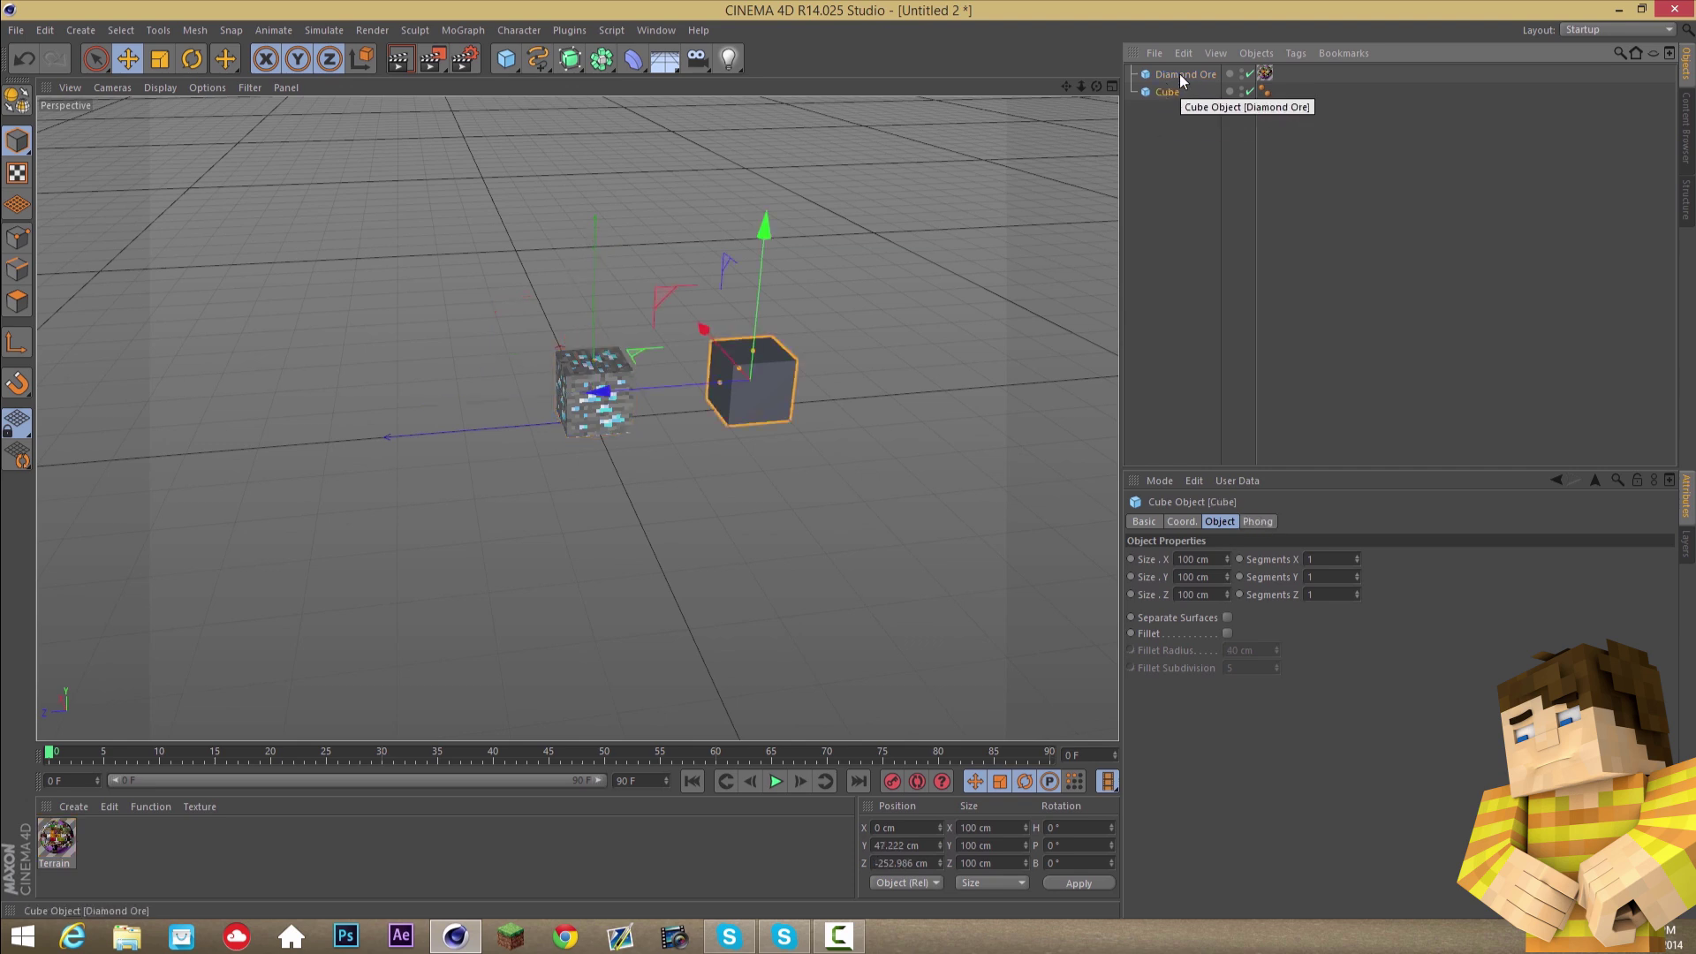
key(Delete)
- Copy the Diamond Ore block and paste five duplicates of it
click(1178, 75)
drag(1097, 85, 839, 457)
click(1198, 74)
key(ctrl+c)
key(ctrl+v)
key(ctrl+v)
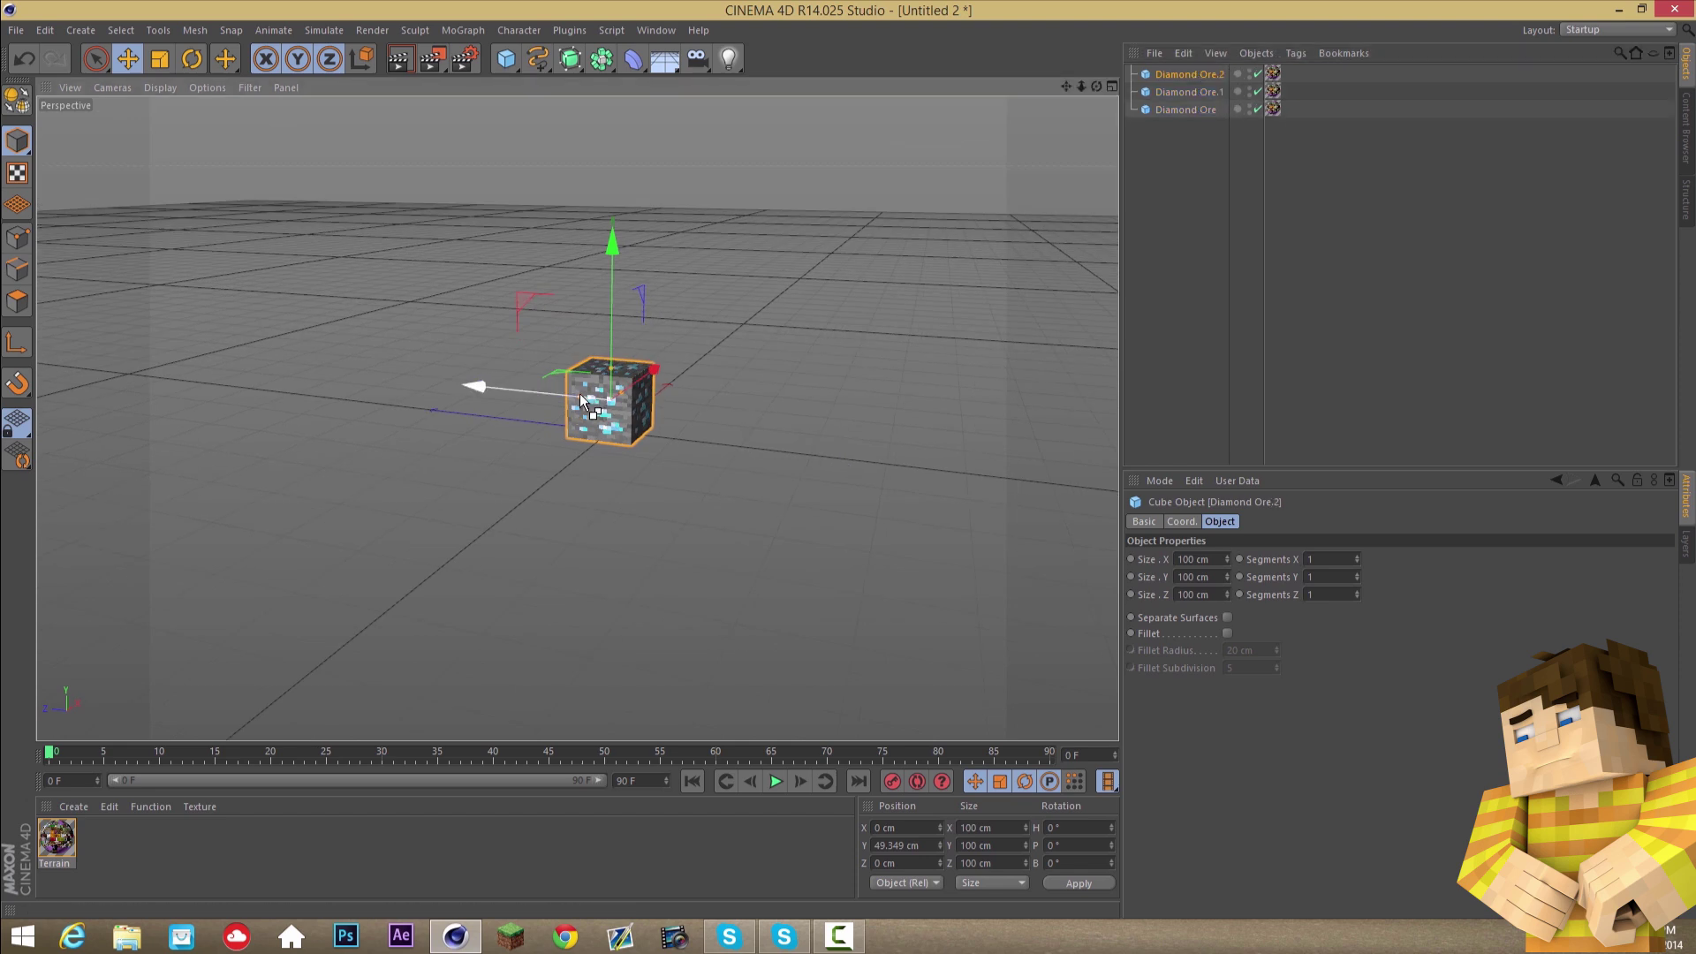
key(ctrl+v)
key(ctrl+v)
key(ctrl+v)
- Spread out three duplicates, placing one on each side of the original, with Diamond Ore.1 at about 133 cm in Z, and Diamond Ore.2 above
drag(558, 400, 707, 428)
click(1196, 184)
click(1189, 145)
drag(579, 404, 496, 417)
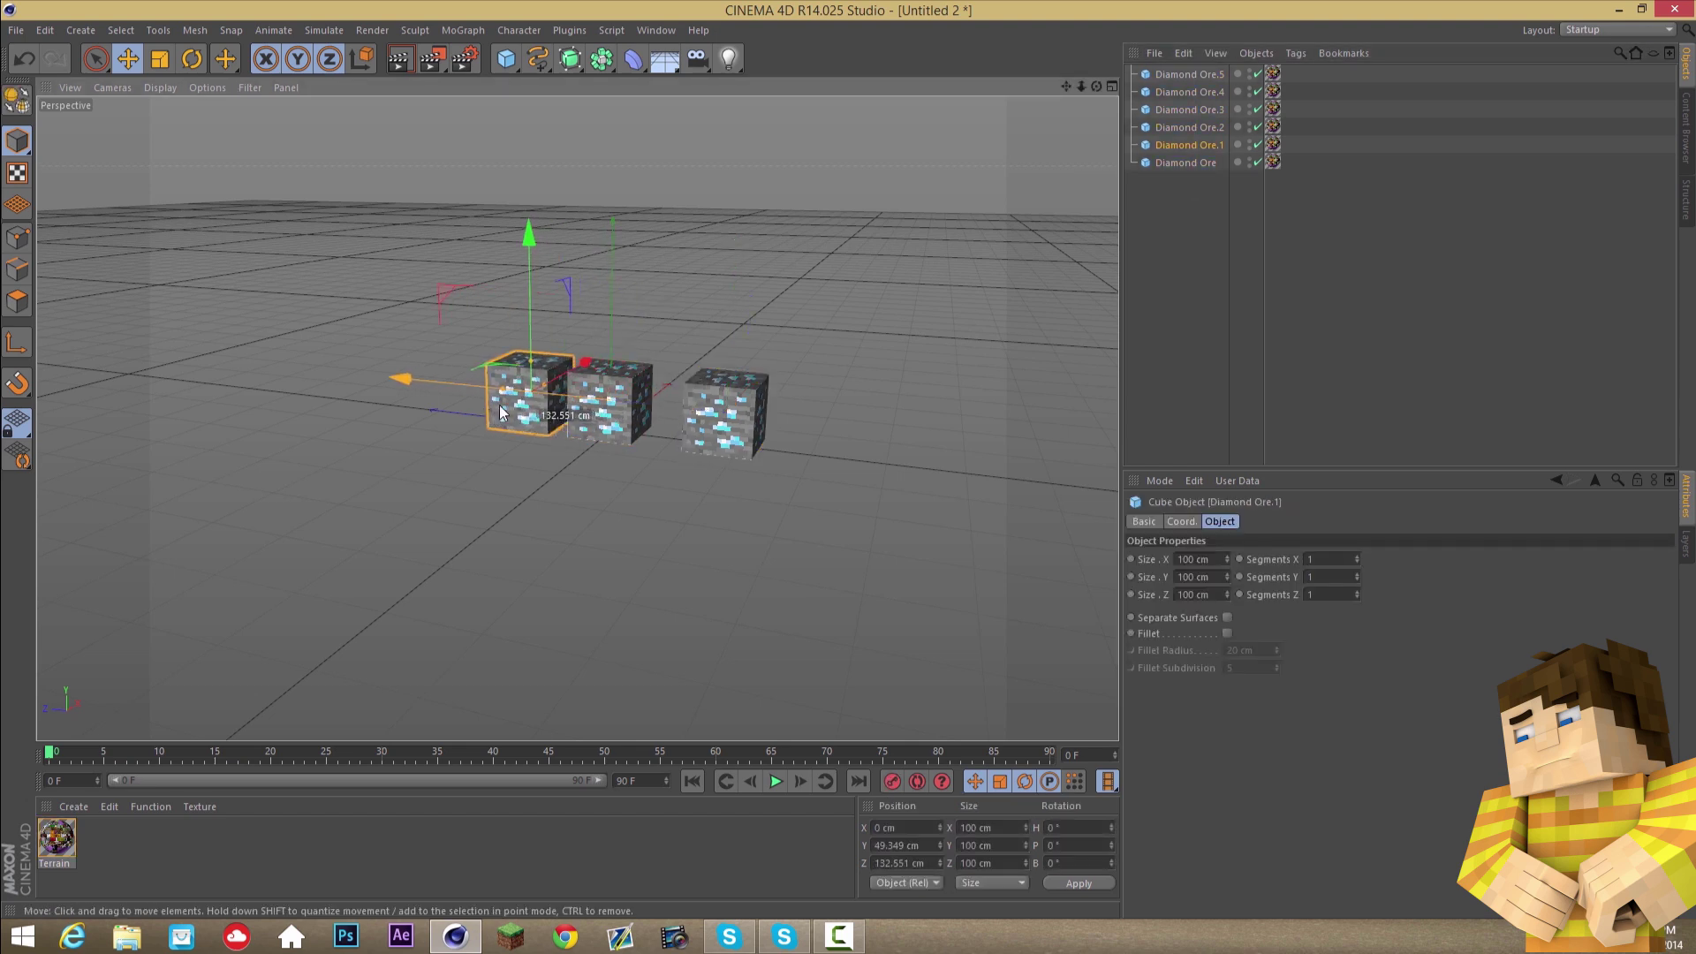
click(1202, 131)
drag(676, 278, 689, 205)
- Move Diamond Ore.4 out past the end of the row and rotate it
click(1203, 96)
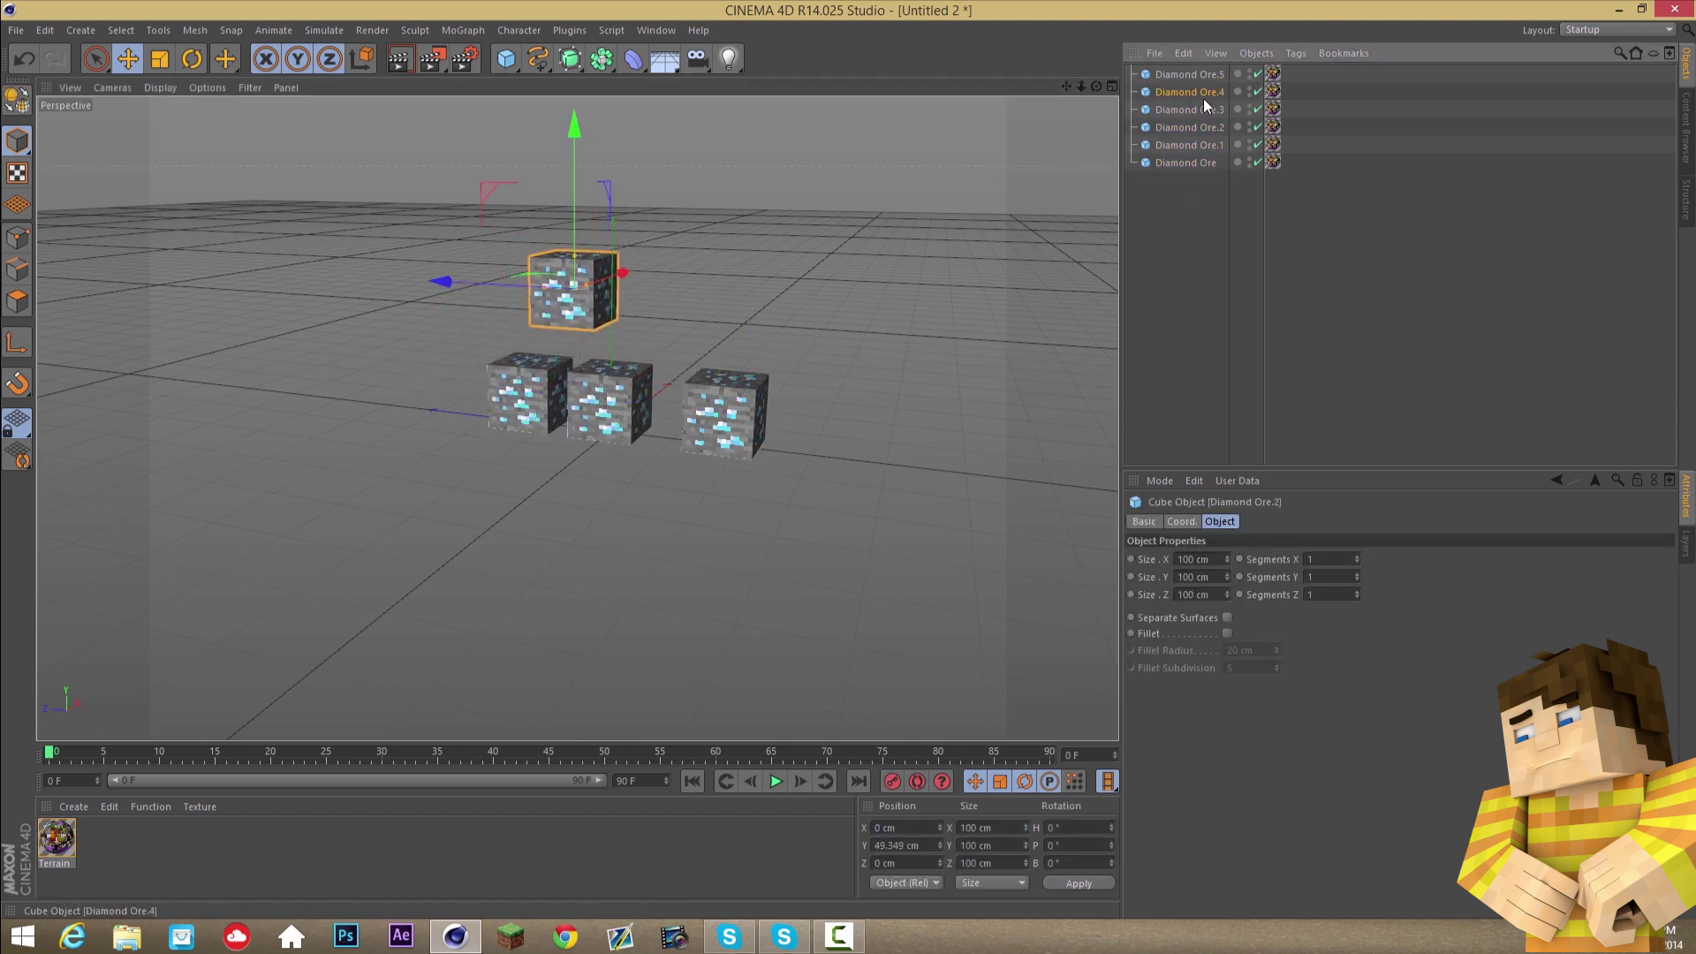
drag(777, 335, 578, 352)
drag(435, 400, 392, 420)
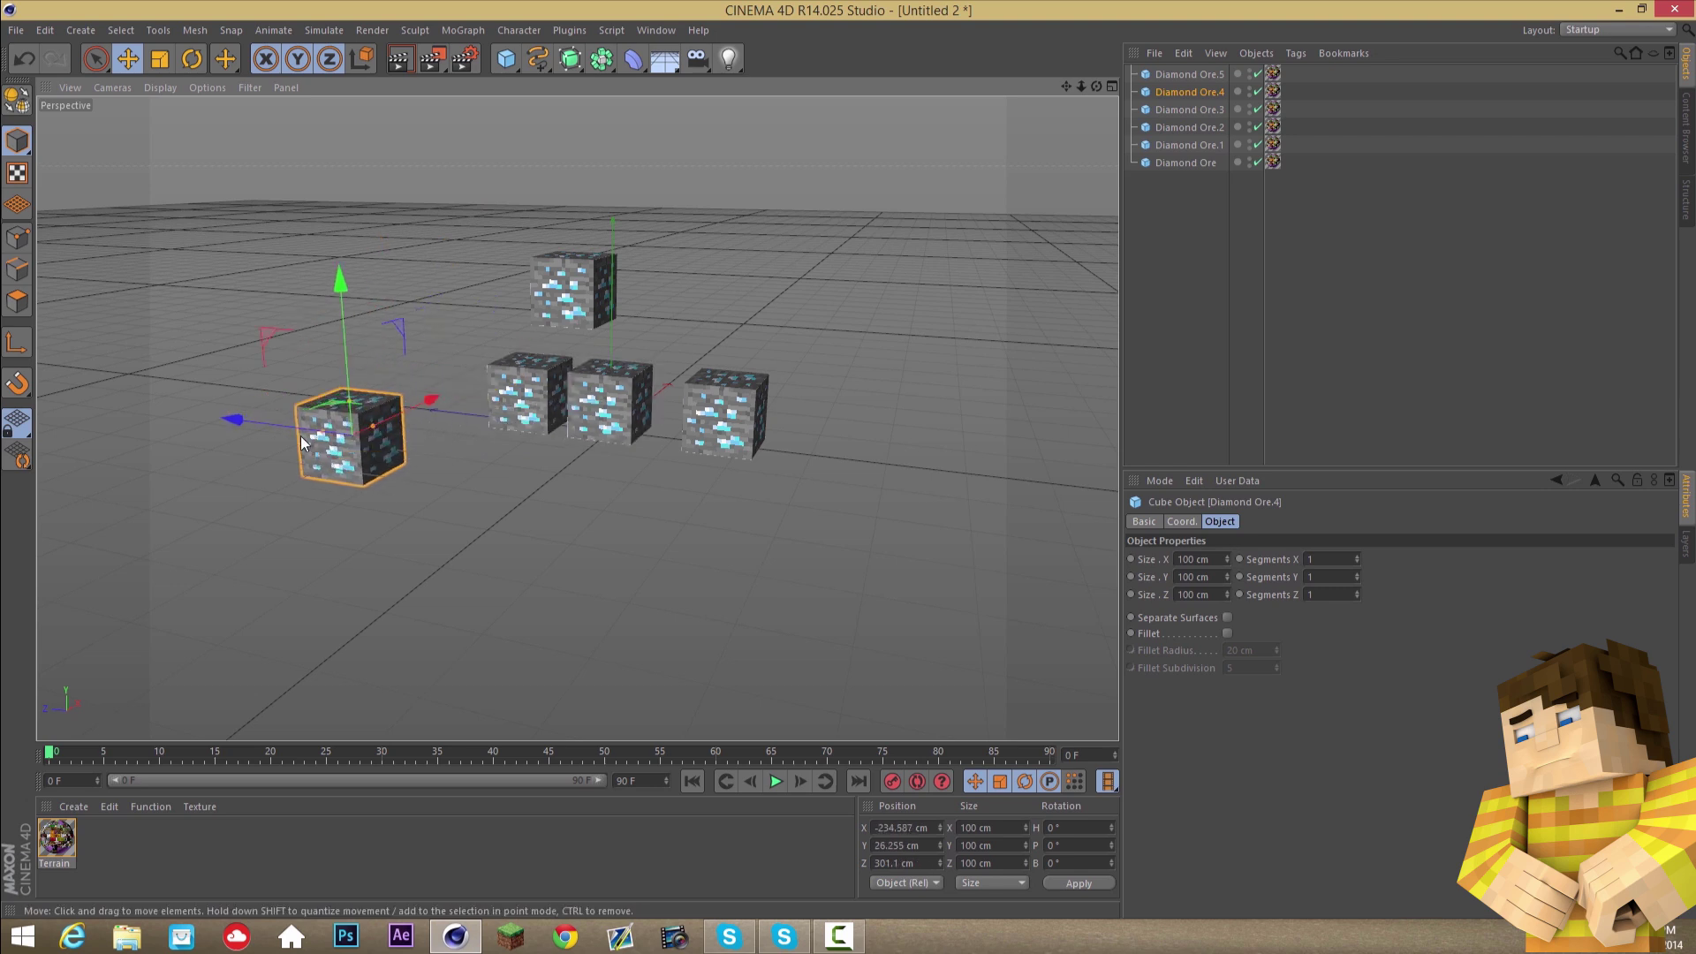
drag(289, 413, 352, 411)
click(189, 65)
drag(840, 212, 513, 237)
- Tilt the raised Diamond Ore.2 and rotate Diamond Ore.3 to about H -9°, P -80°, B -46°
click(1191, 132)
drag(822, 257, 707, 354)
click(611, 402)
drag(724, 424, 618, 300)
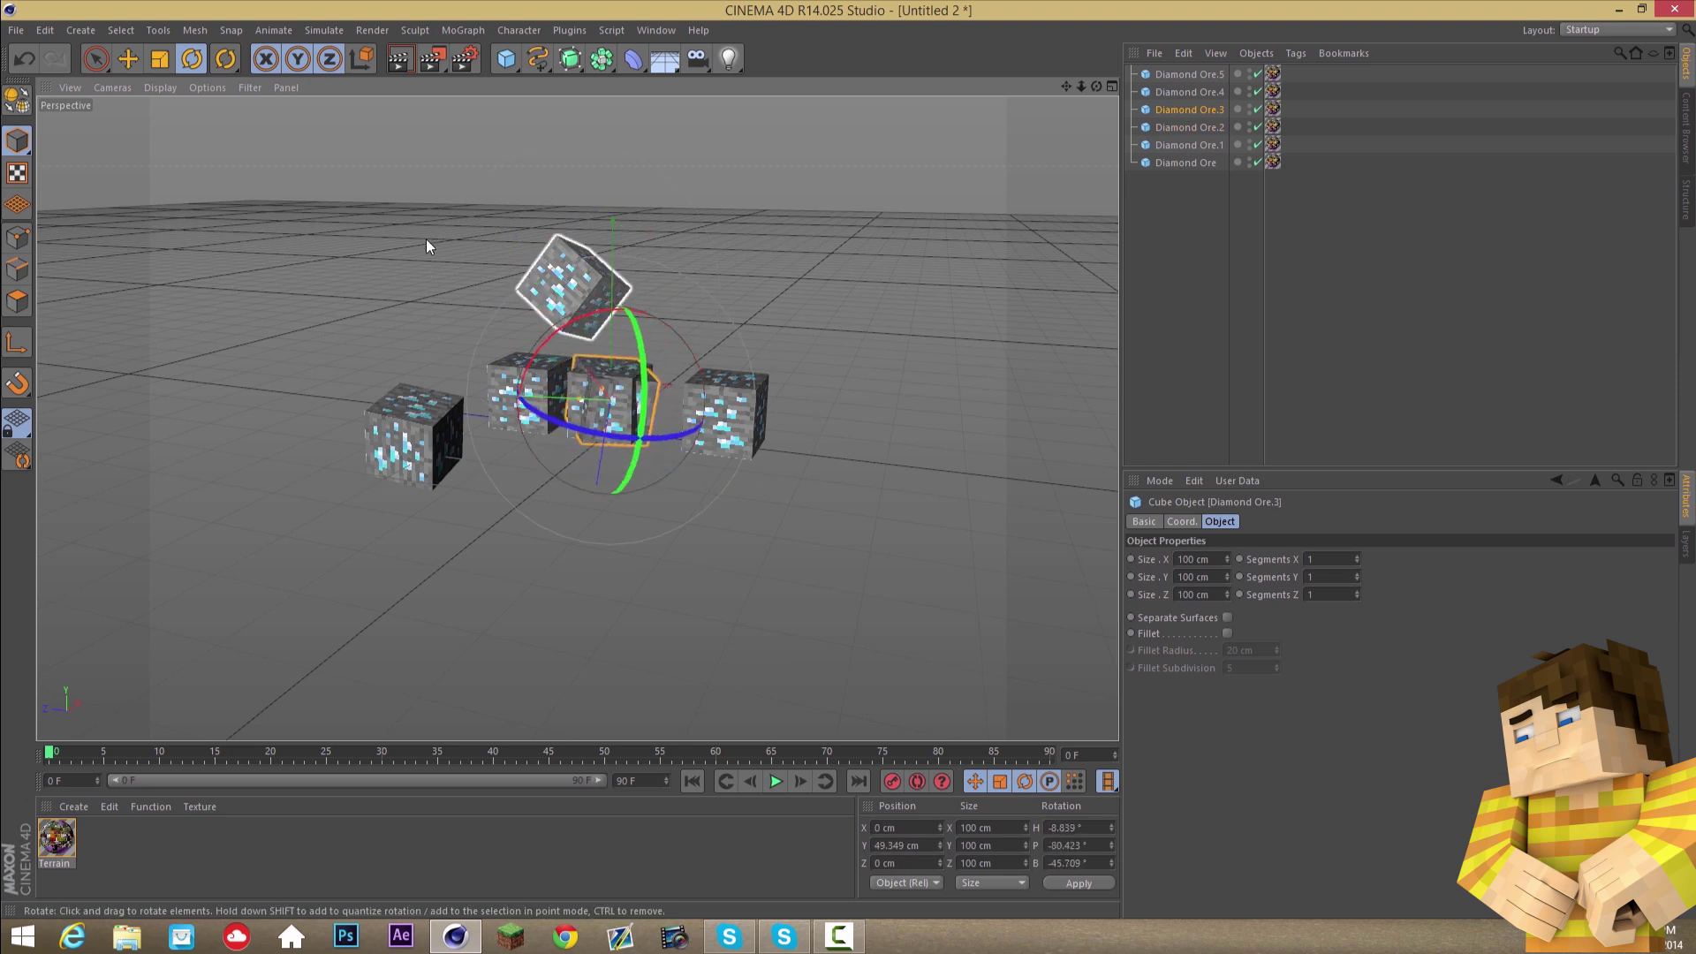
- Move Diamond Ore.3 out of the row to about X -167, Y -34, Z 35 cm, and offset Diamond Ore.1 and the original block
click(130, 61)
drag(1096, 92, 788, 369)
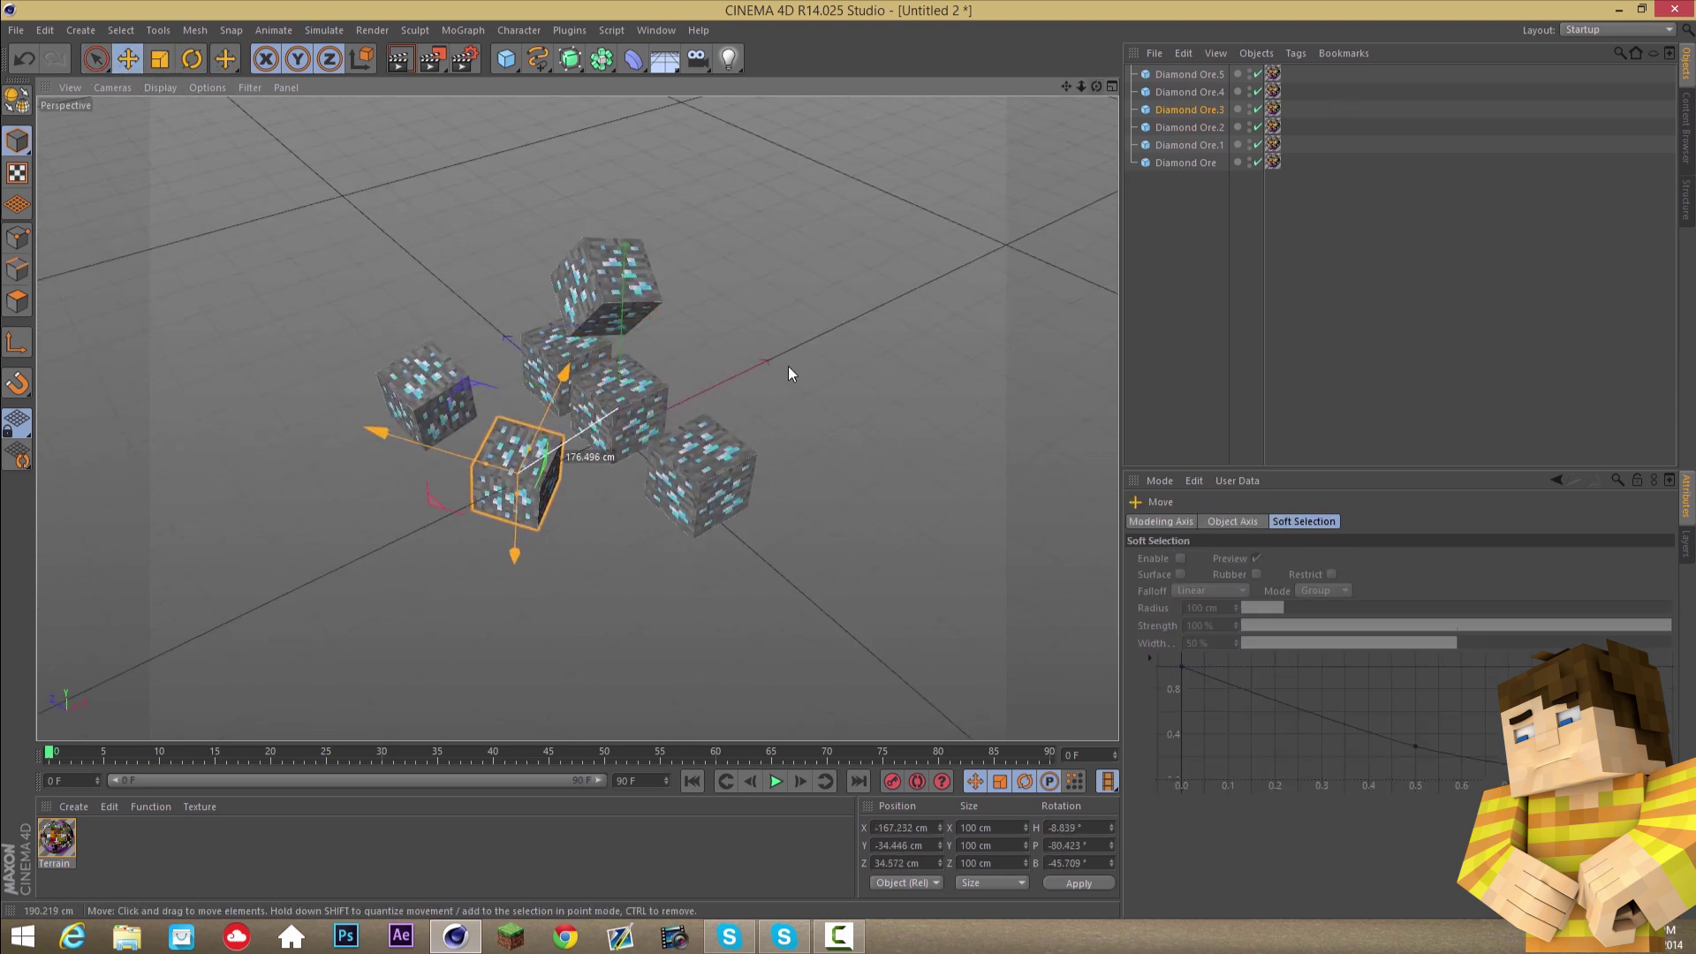
click(1138, 148)
drag(872, 295, 989, 276)
click(1178, 161)
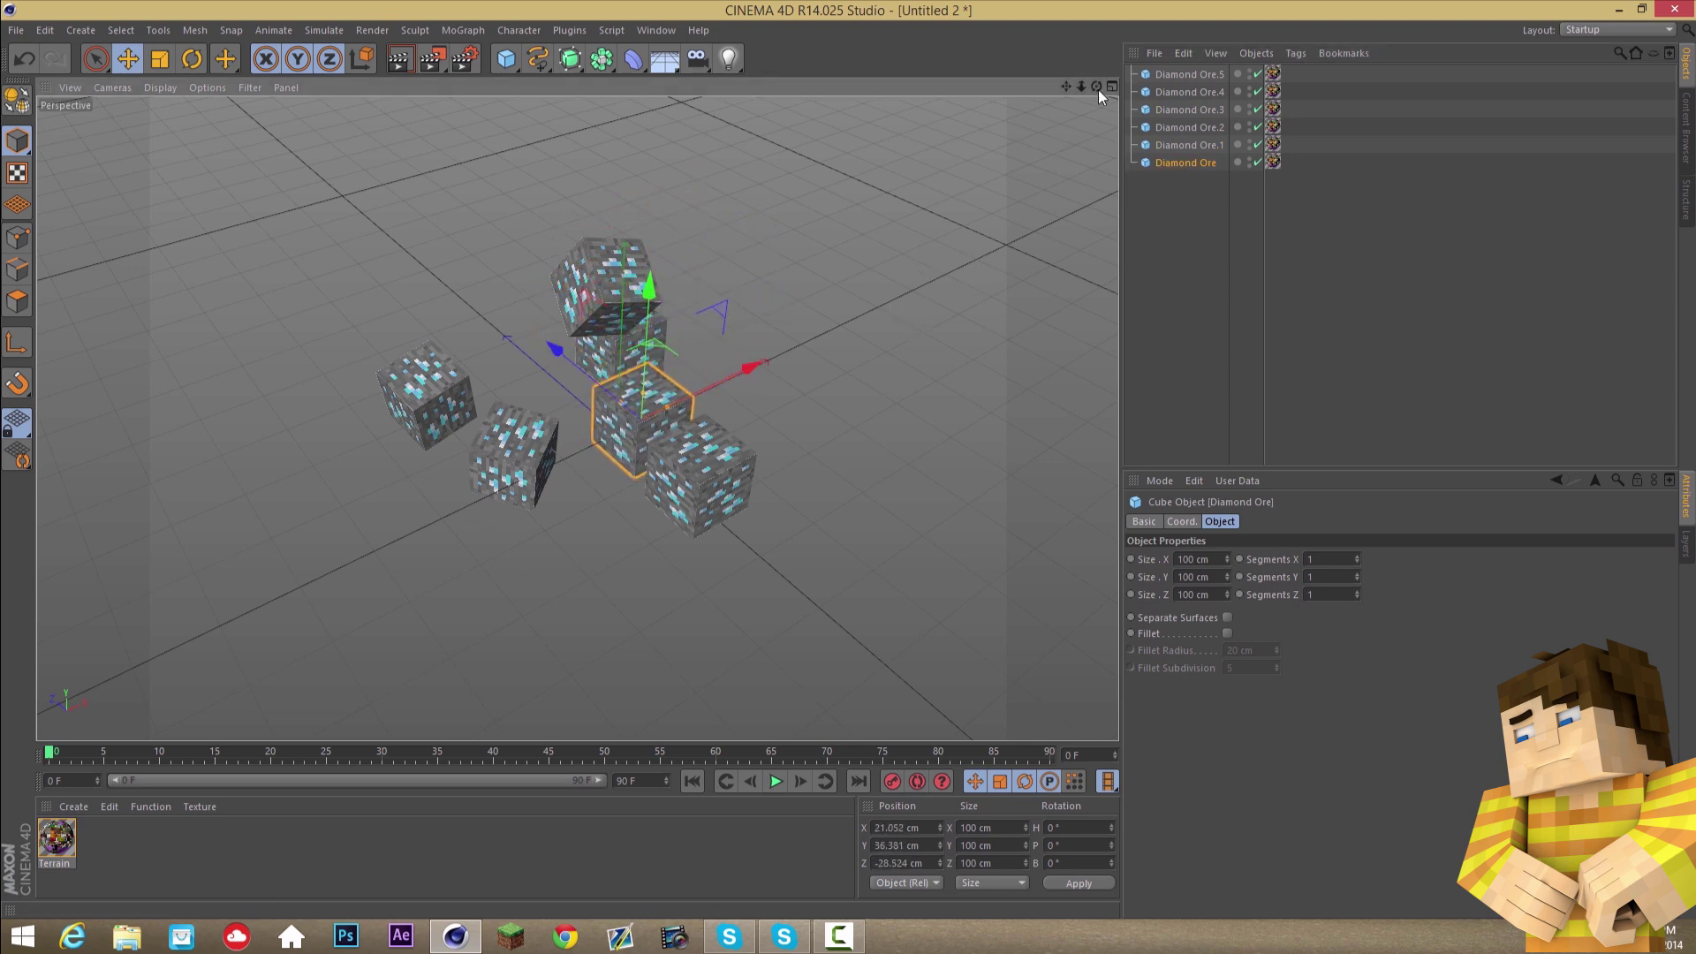
drag(1098, 91, 1147, 97)
- Duplicate all six ore blocks and move the copies up and away from the first group
drag(1233, 248, 1195, 74)
key(ctrl+c)
key(ctrl+v)
drag(671, 348, 889, 289)
drag(1096, 86, 1025, 200)
drag(853, 468, 871, 386)
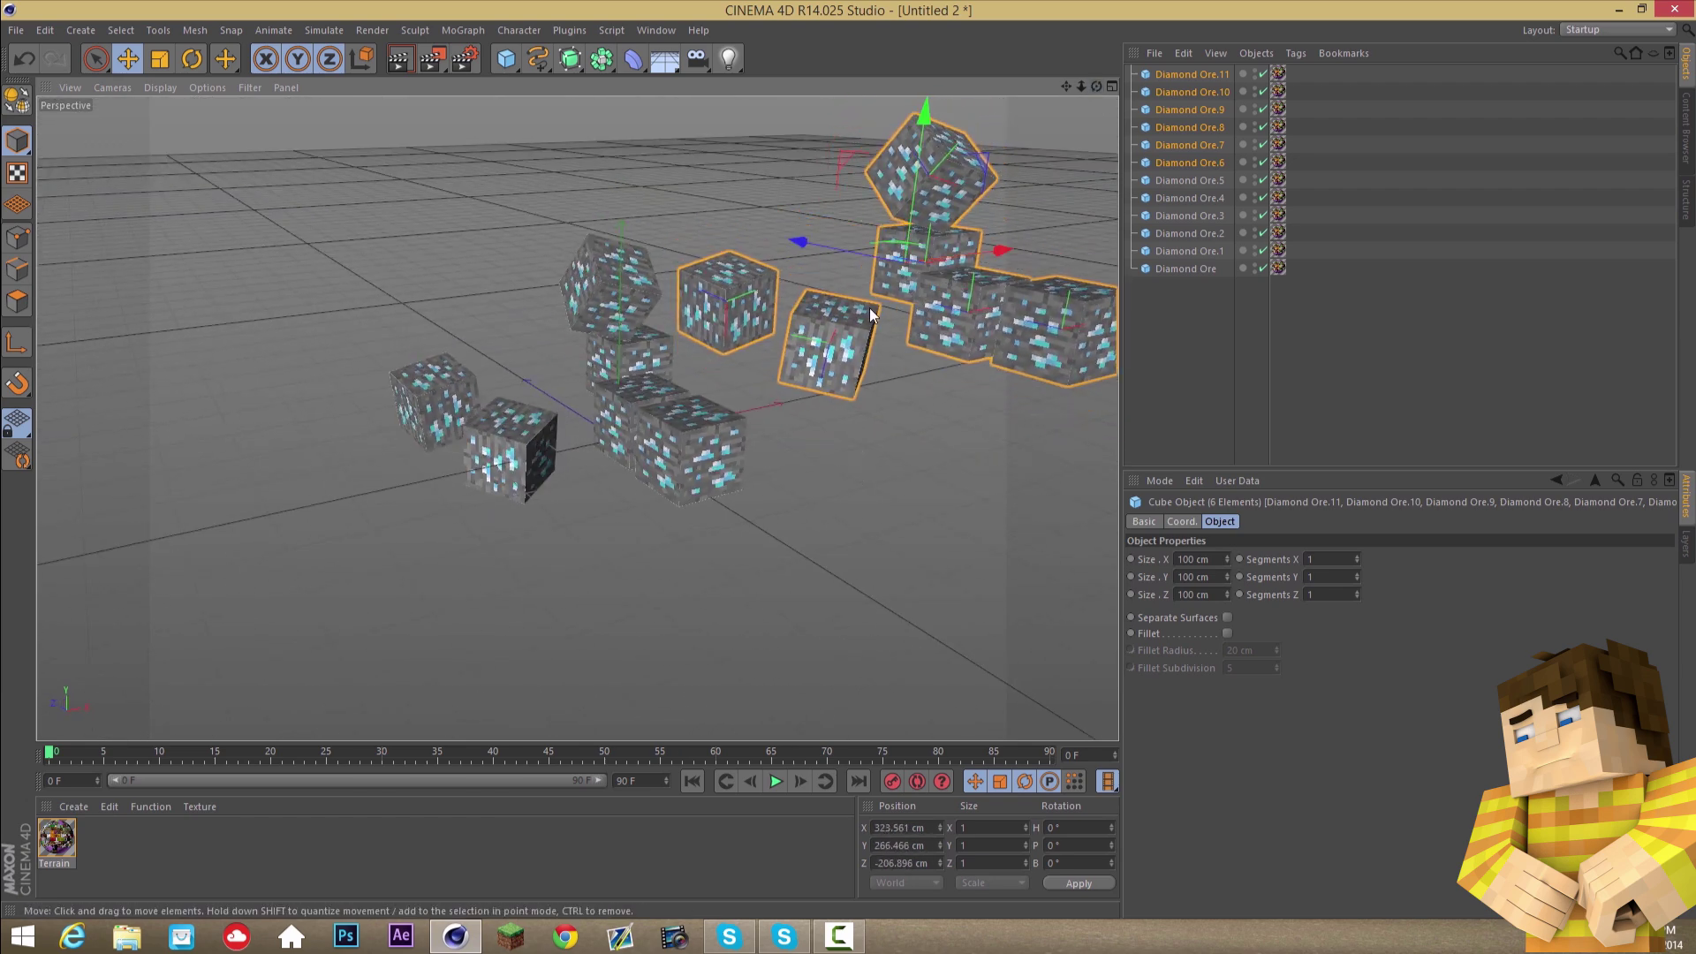
mouse_move(860, 246)
mouse_down()
mouse_move(811, 236)
mouse_move(865, 232)
mouse_up()
- Select all twelve ore blocks and raise them high above the grid, to about 1674 cm in Y
drag(1181, 336, 851, 468)
drag(1081, 87, 989, 115)
drag(604, 271, 851, 476)
drag(1097, 85, 840, 463)
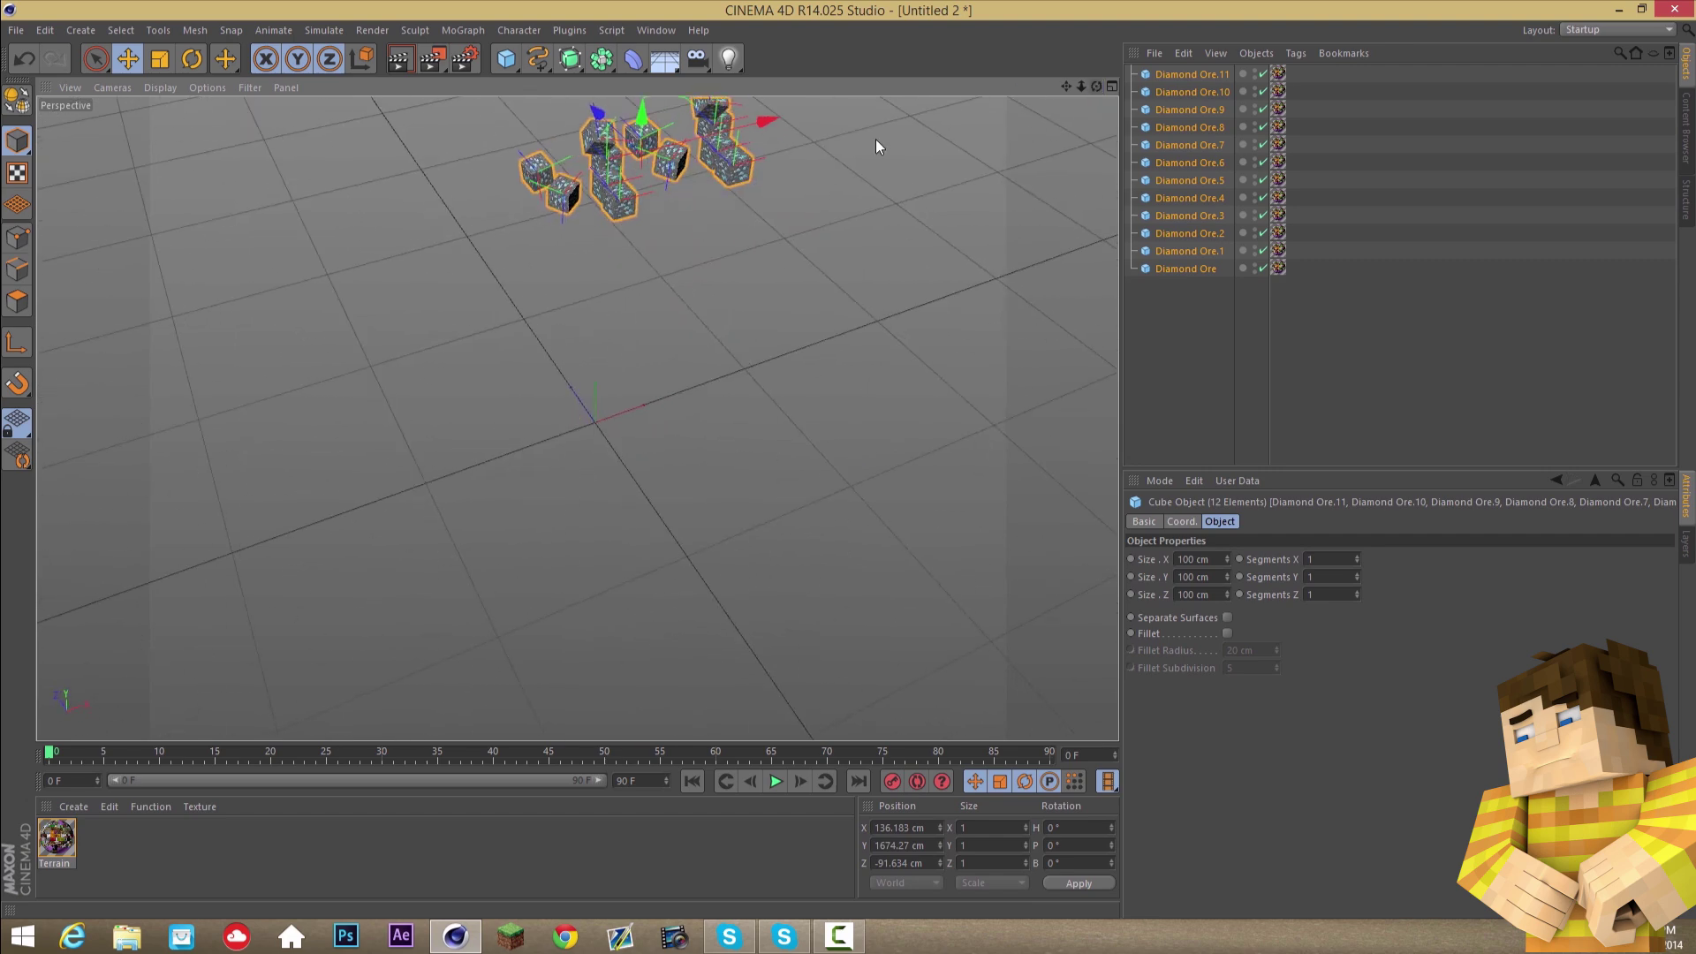
click(804, 203)
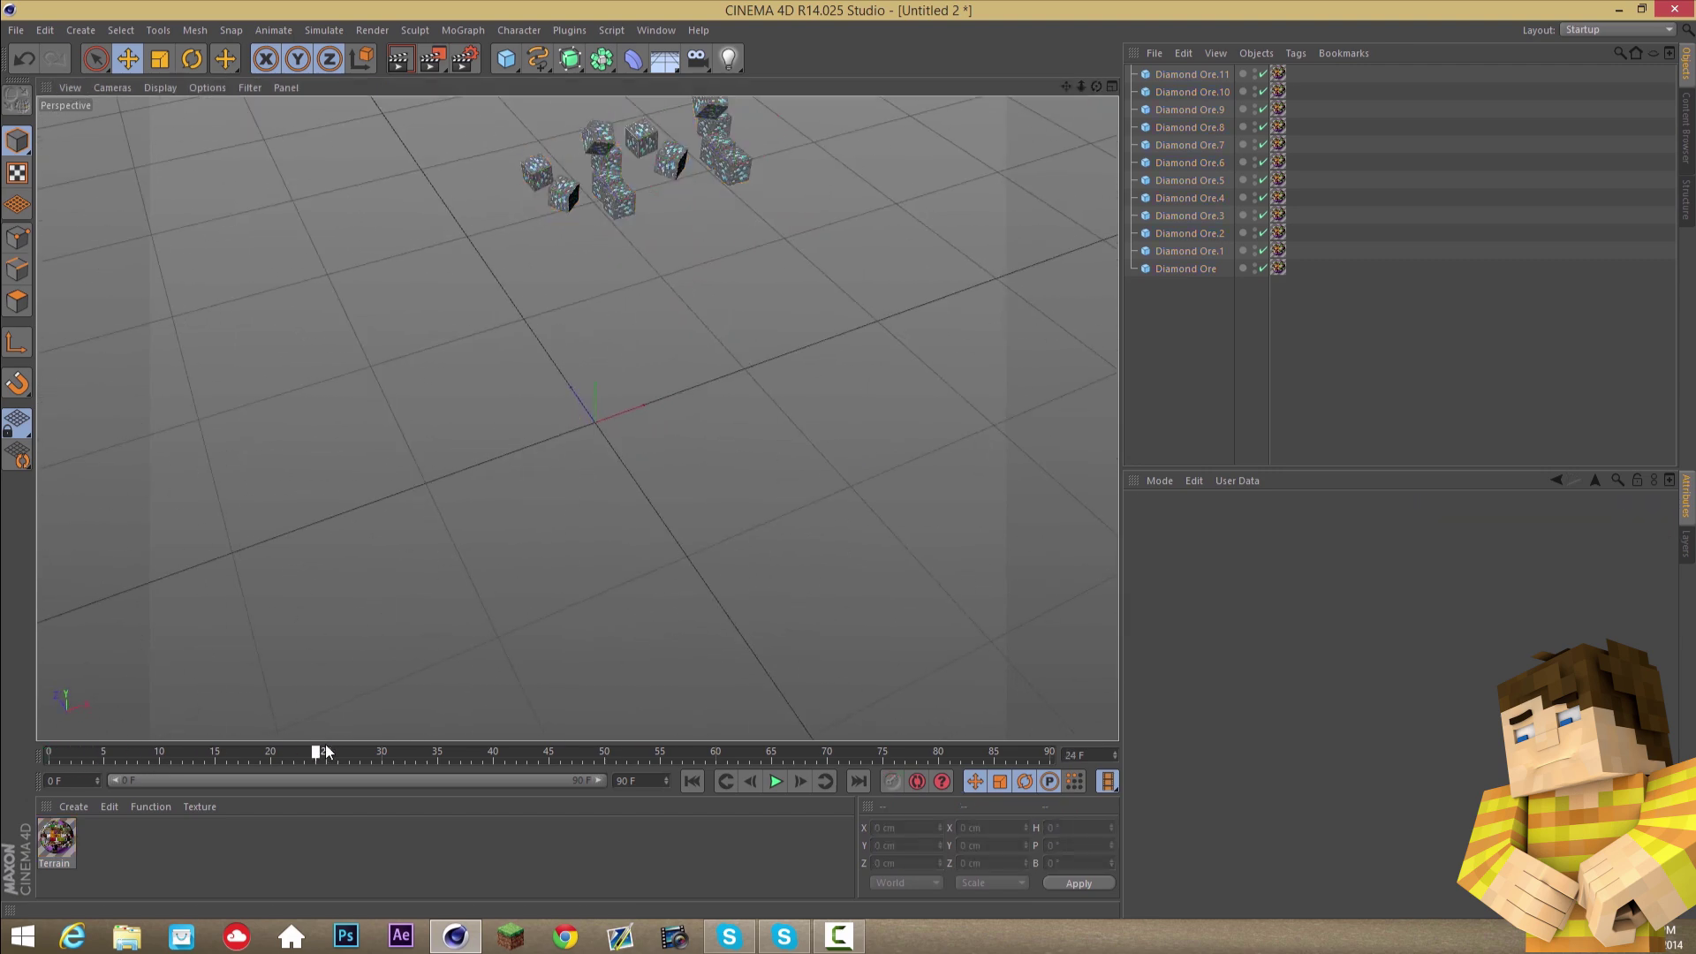
alt+drag(856, 466, 852, 469)
click(1296, 53)
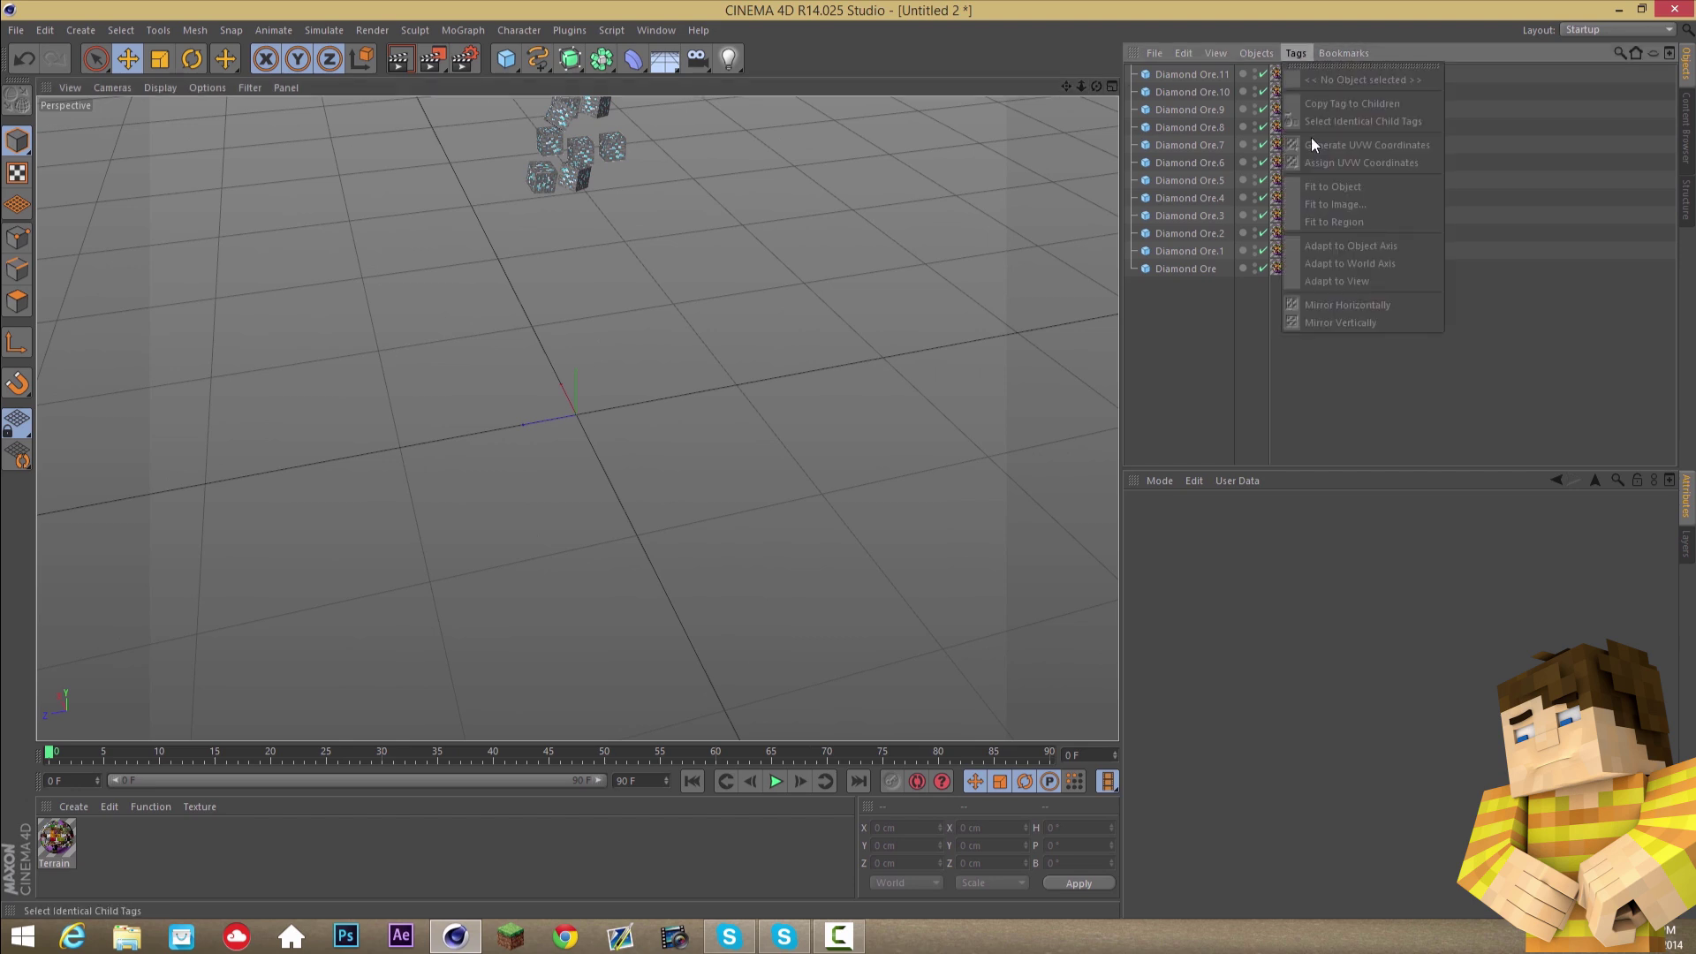
drag(1096, 85, 804, 85)
- Add a plane primitive at the scene origin beneath the ore blocks
click(665, 62)
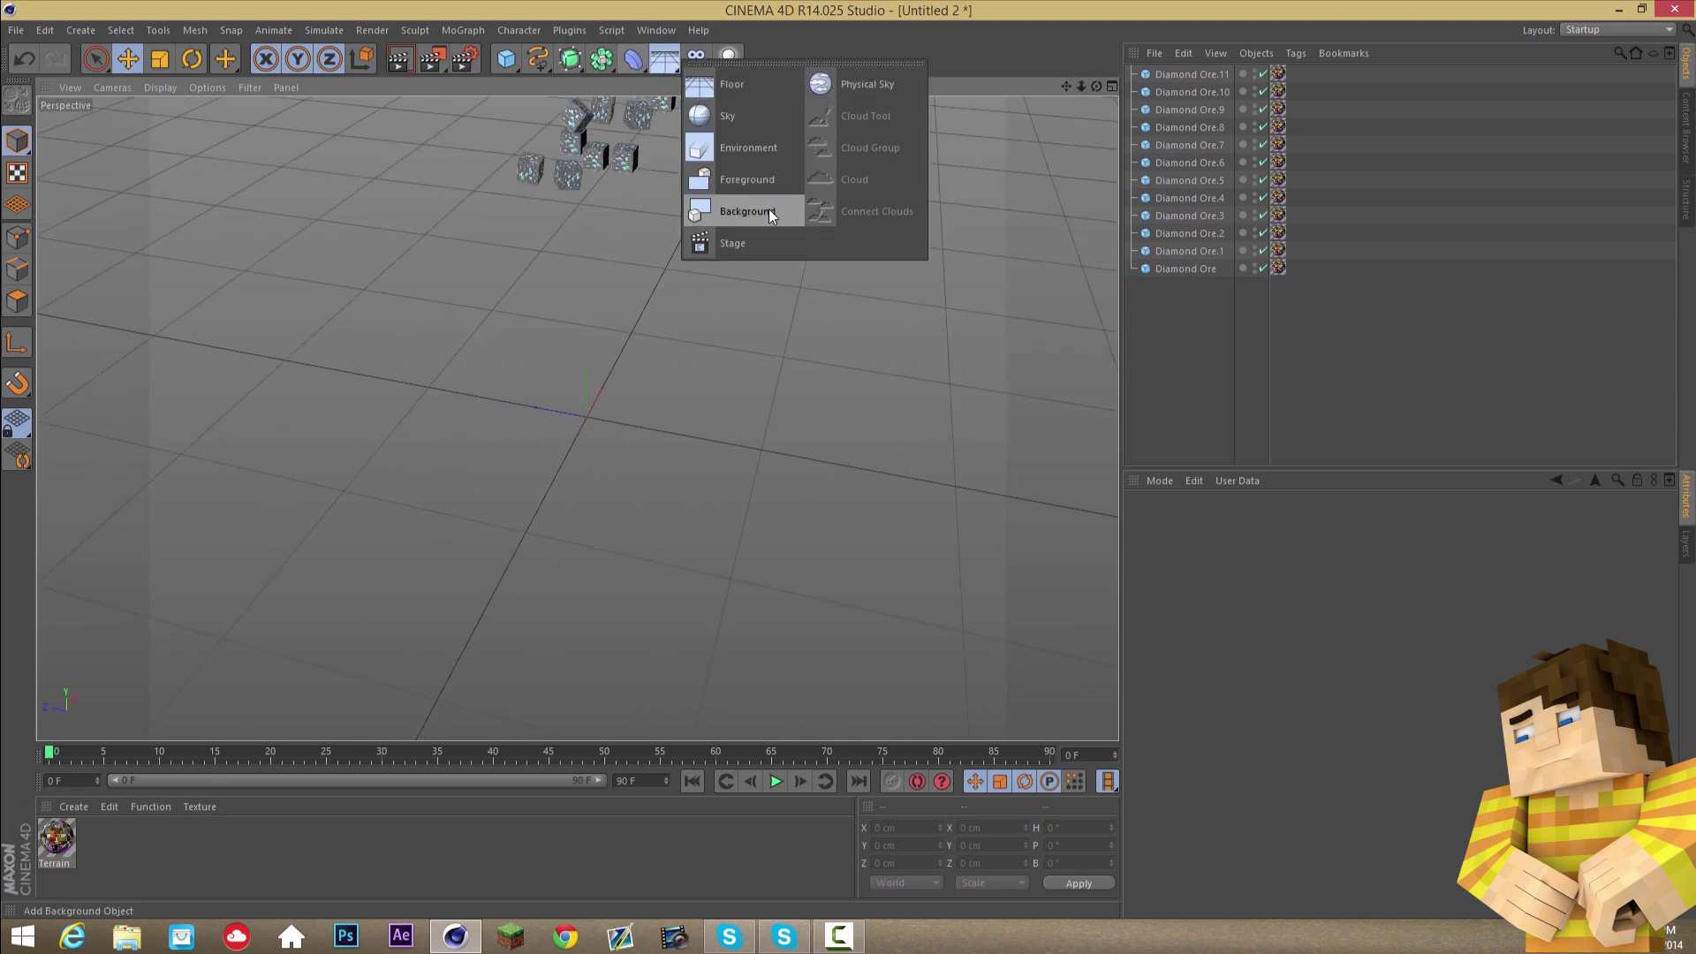
click(508, 60)
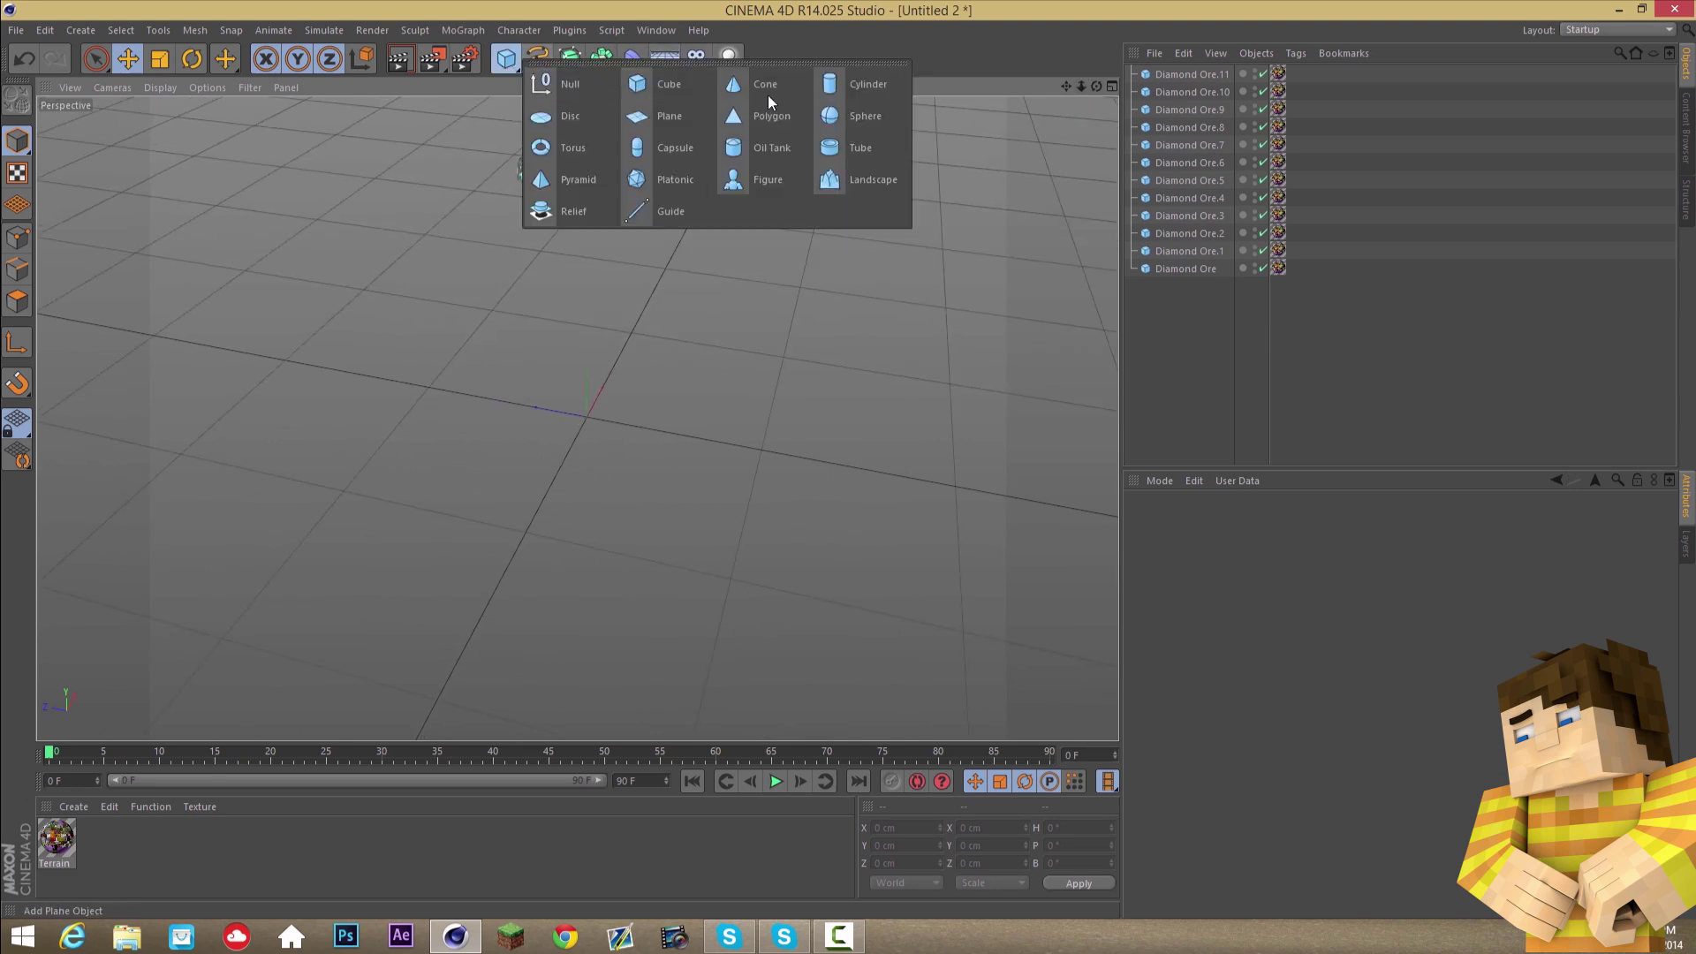
click(660, 112)
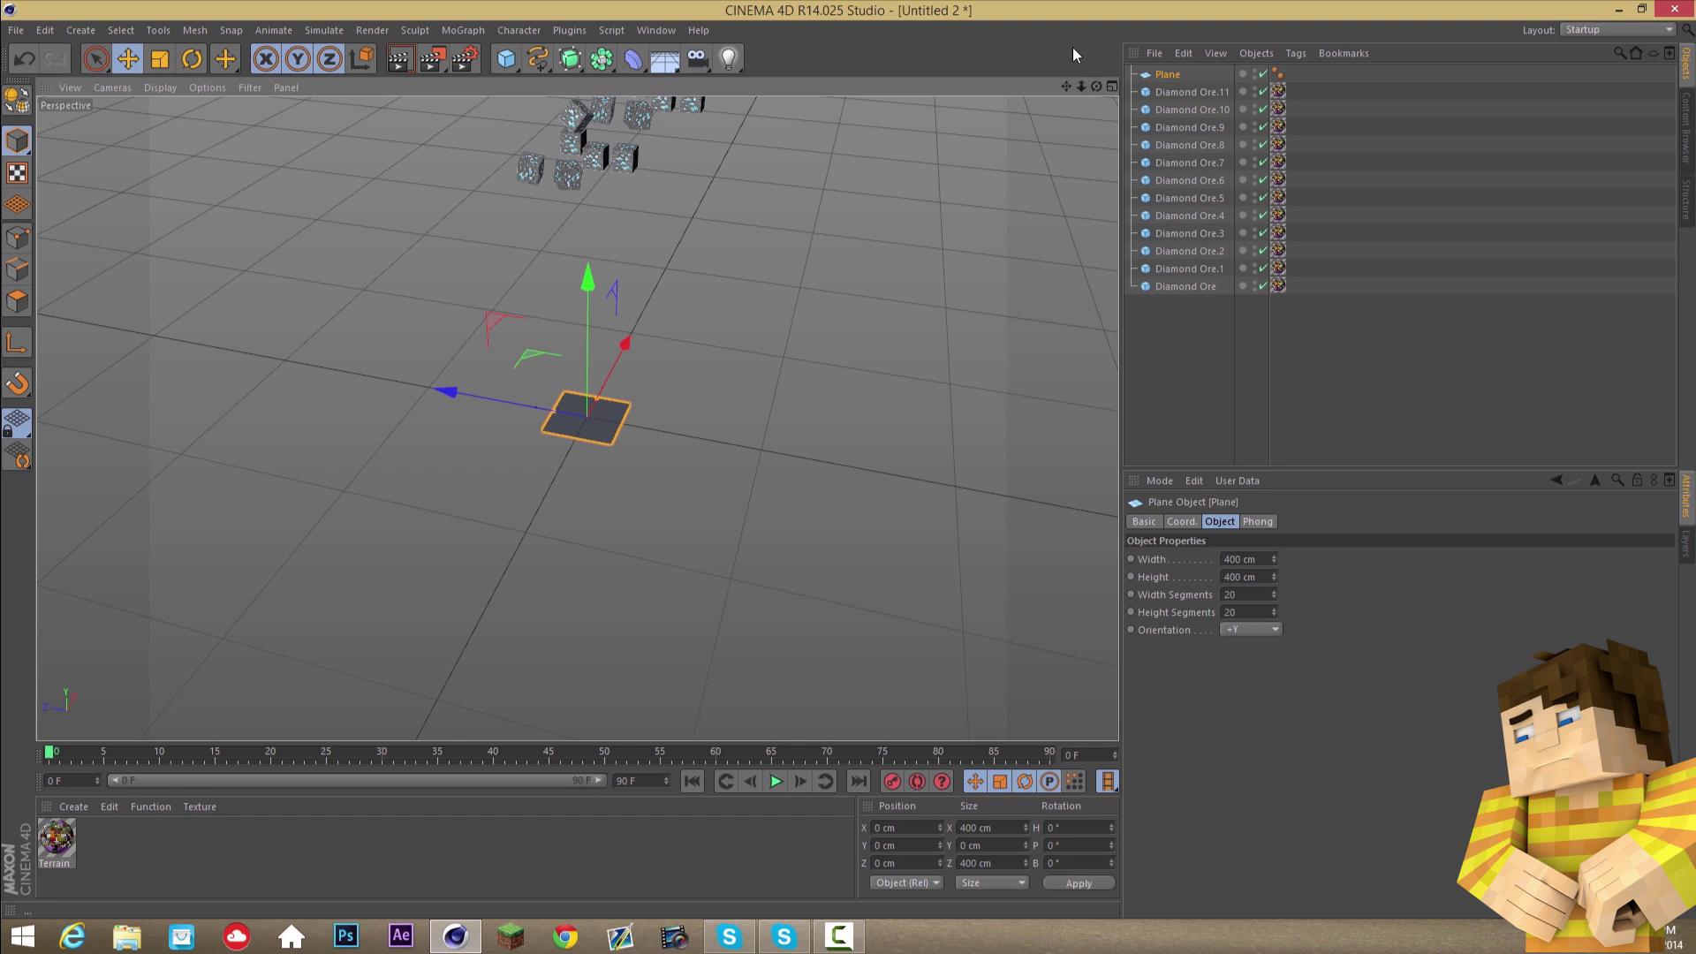
- Set the plane's width and height to 2000 cm each
drag(1096, 86, 850, 459)
scroll(850, 459, up, 2)
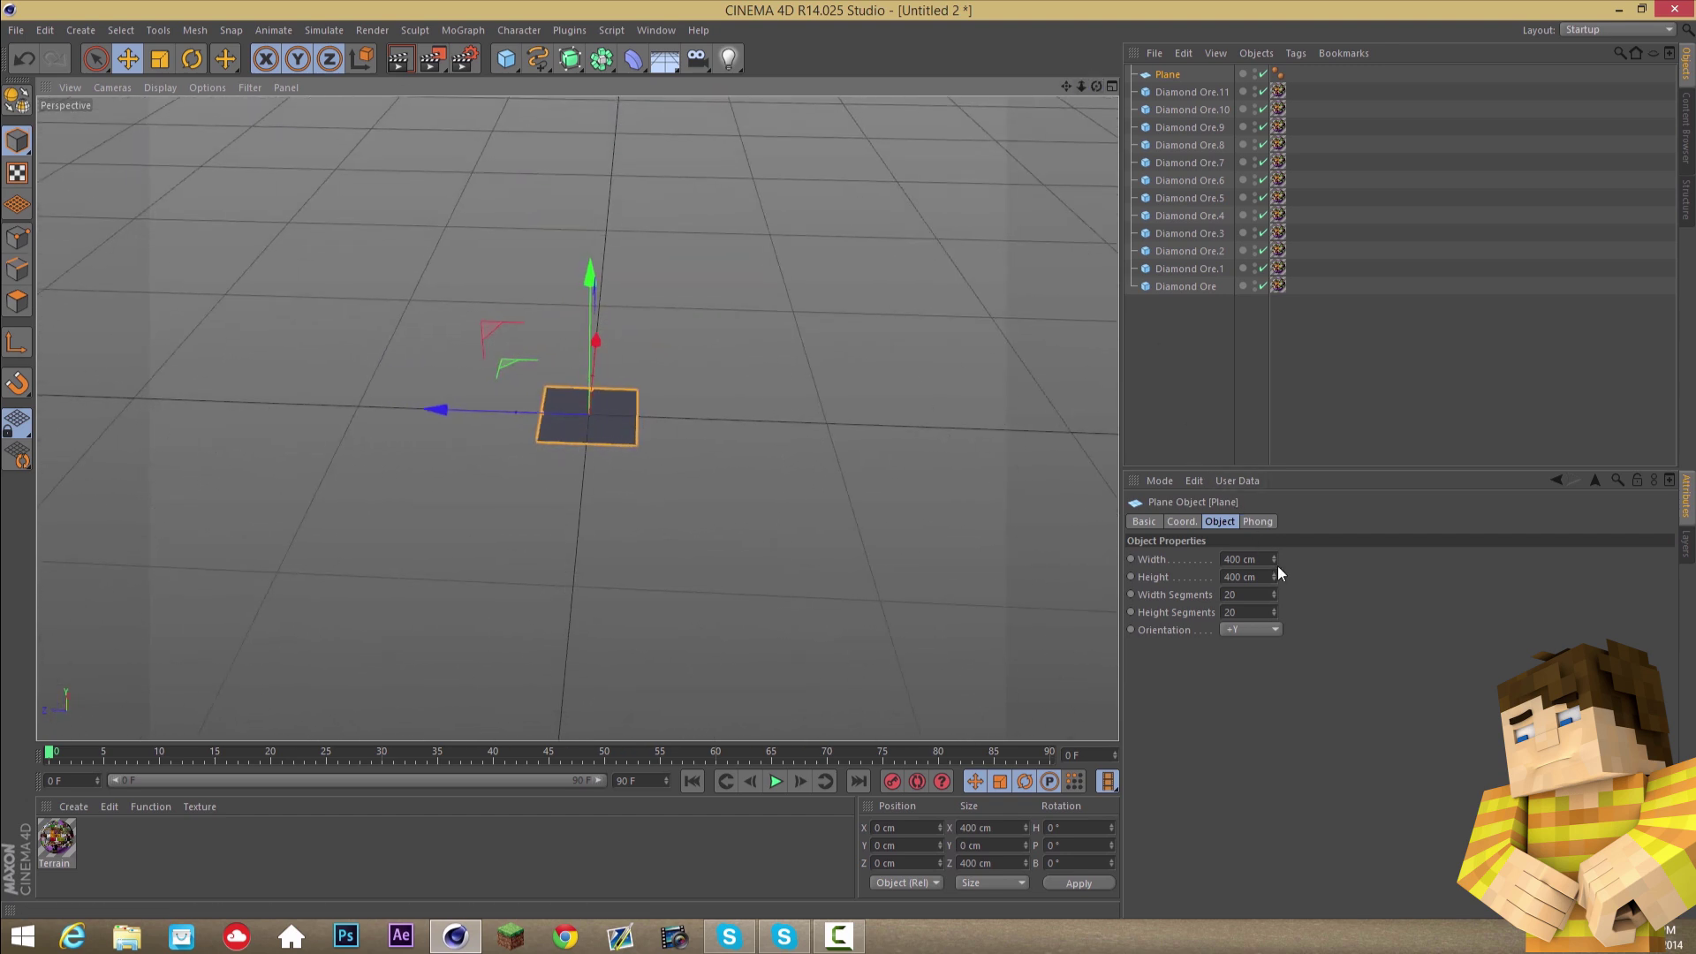
drag(1274, 560, 1032, 631)
text(1000)
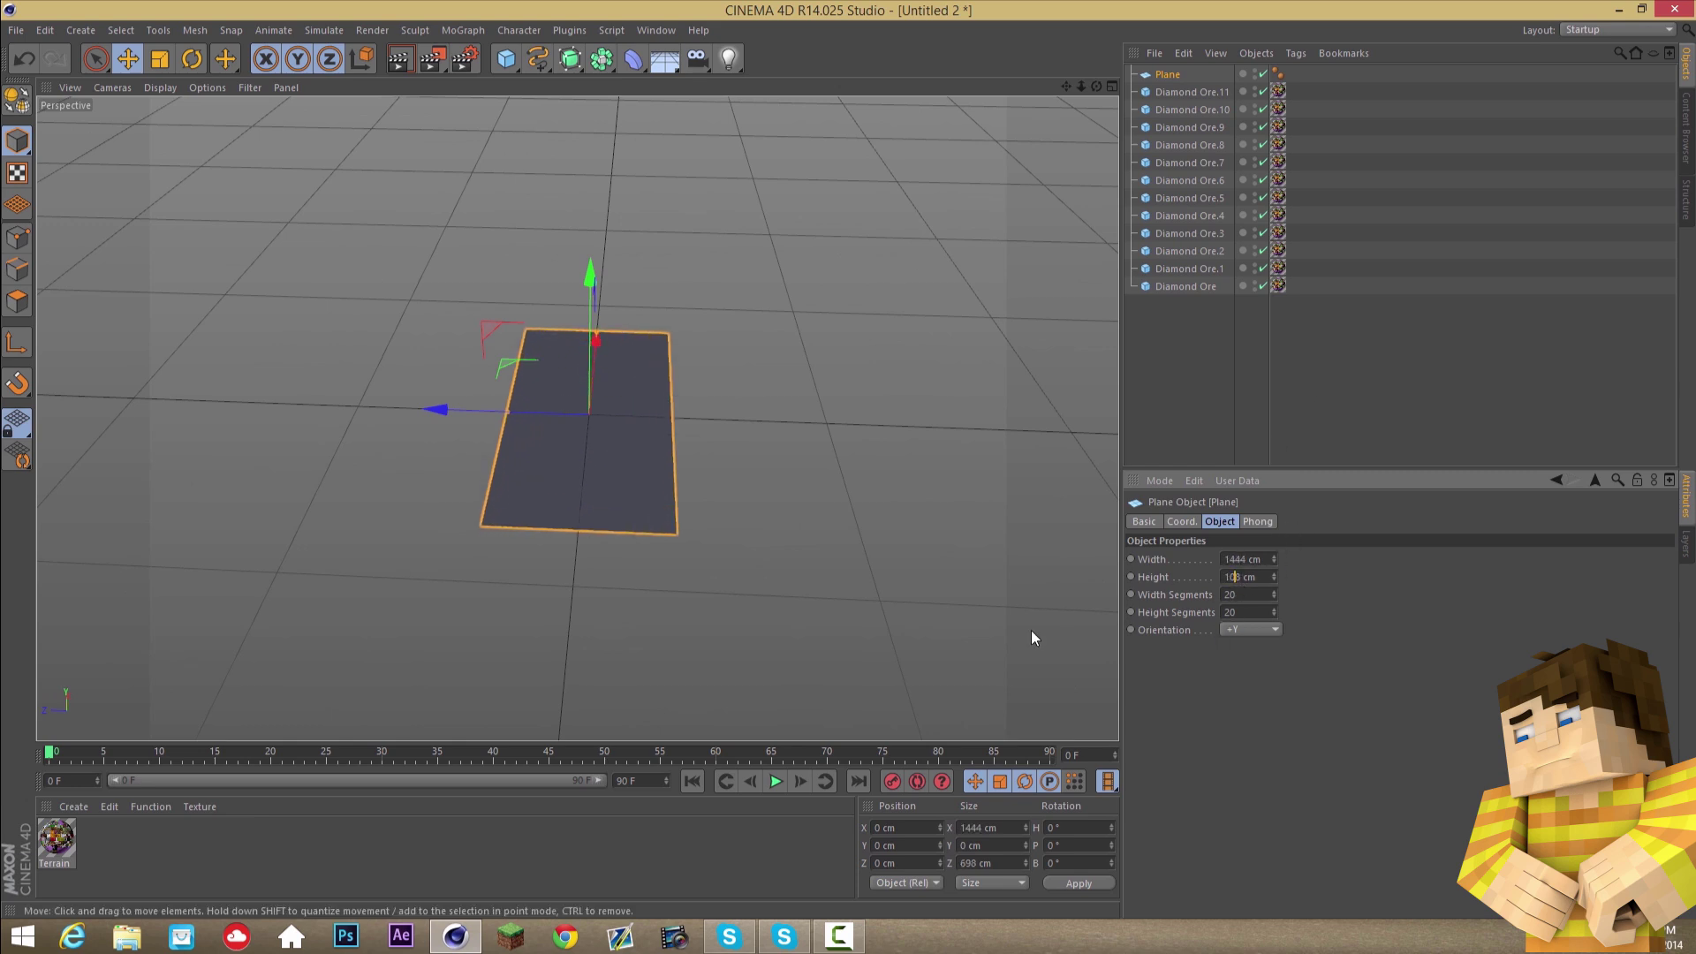
key(BackSpace)
key(BackSpace)
key(BackSpace)
key(BackSpace)
text(2000)
key(Delete)
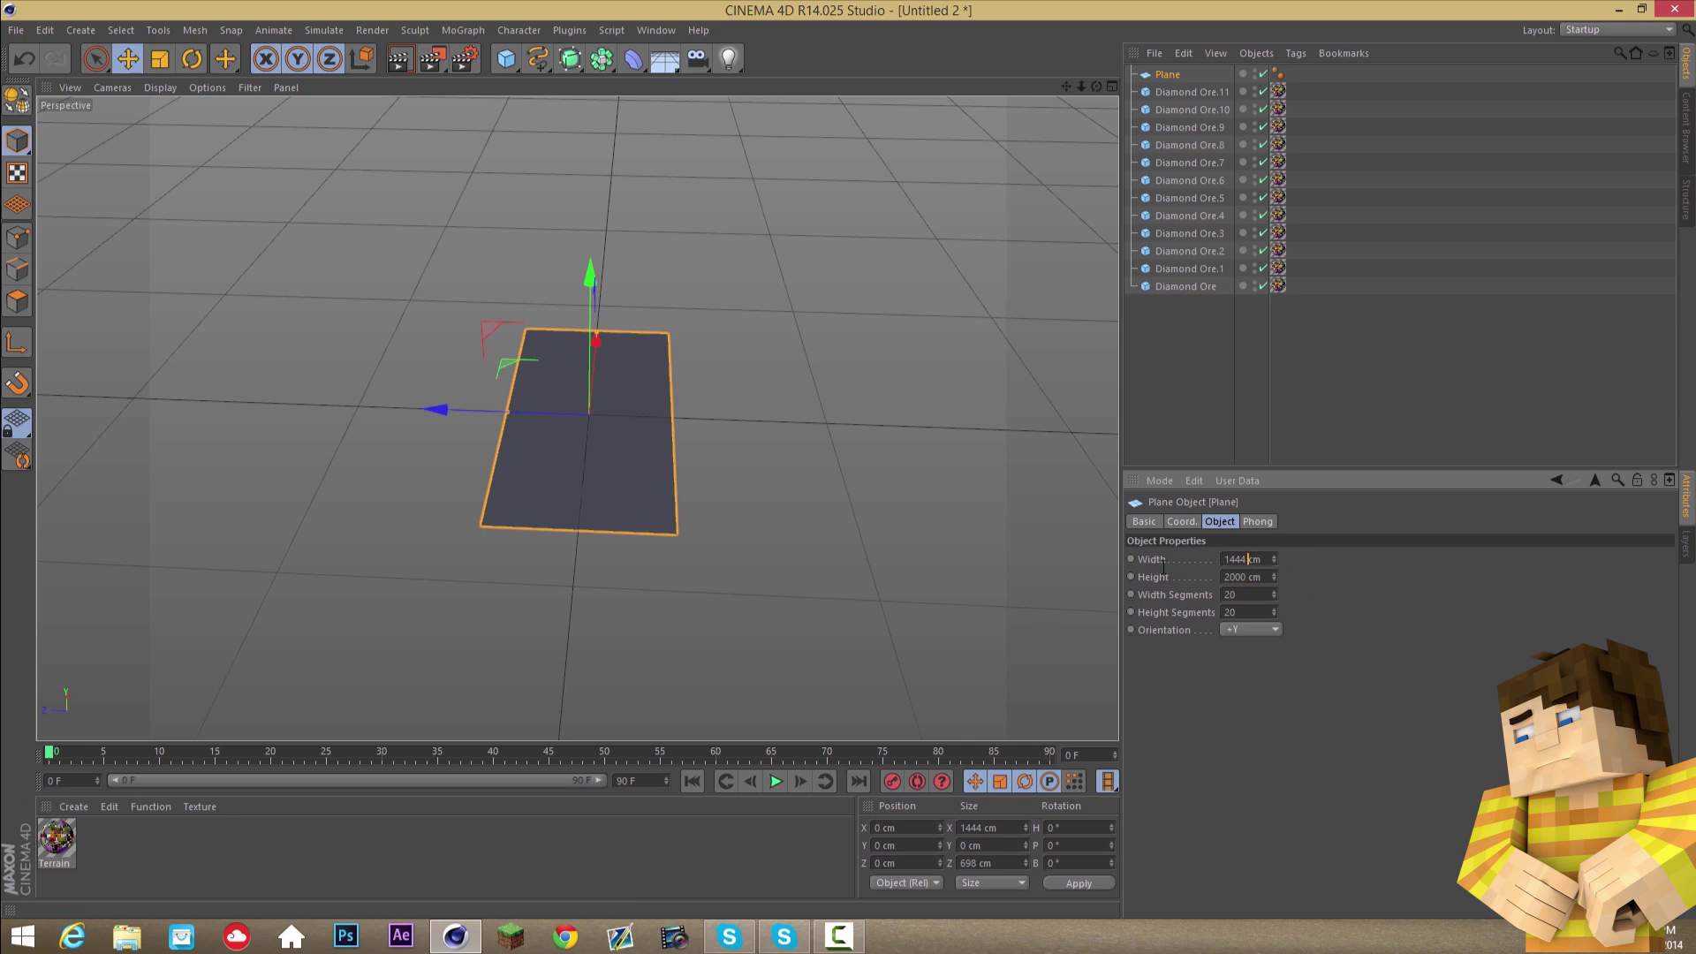
key(BackSpace)
key(BackSpace)
key(BackSpace)
key(BackSpace)
text(2000)
key(Return)
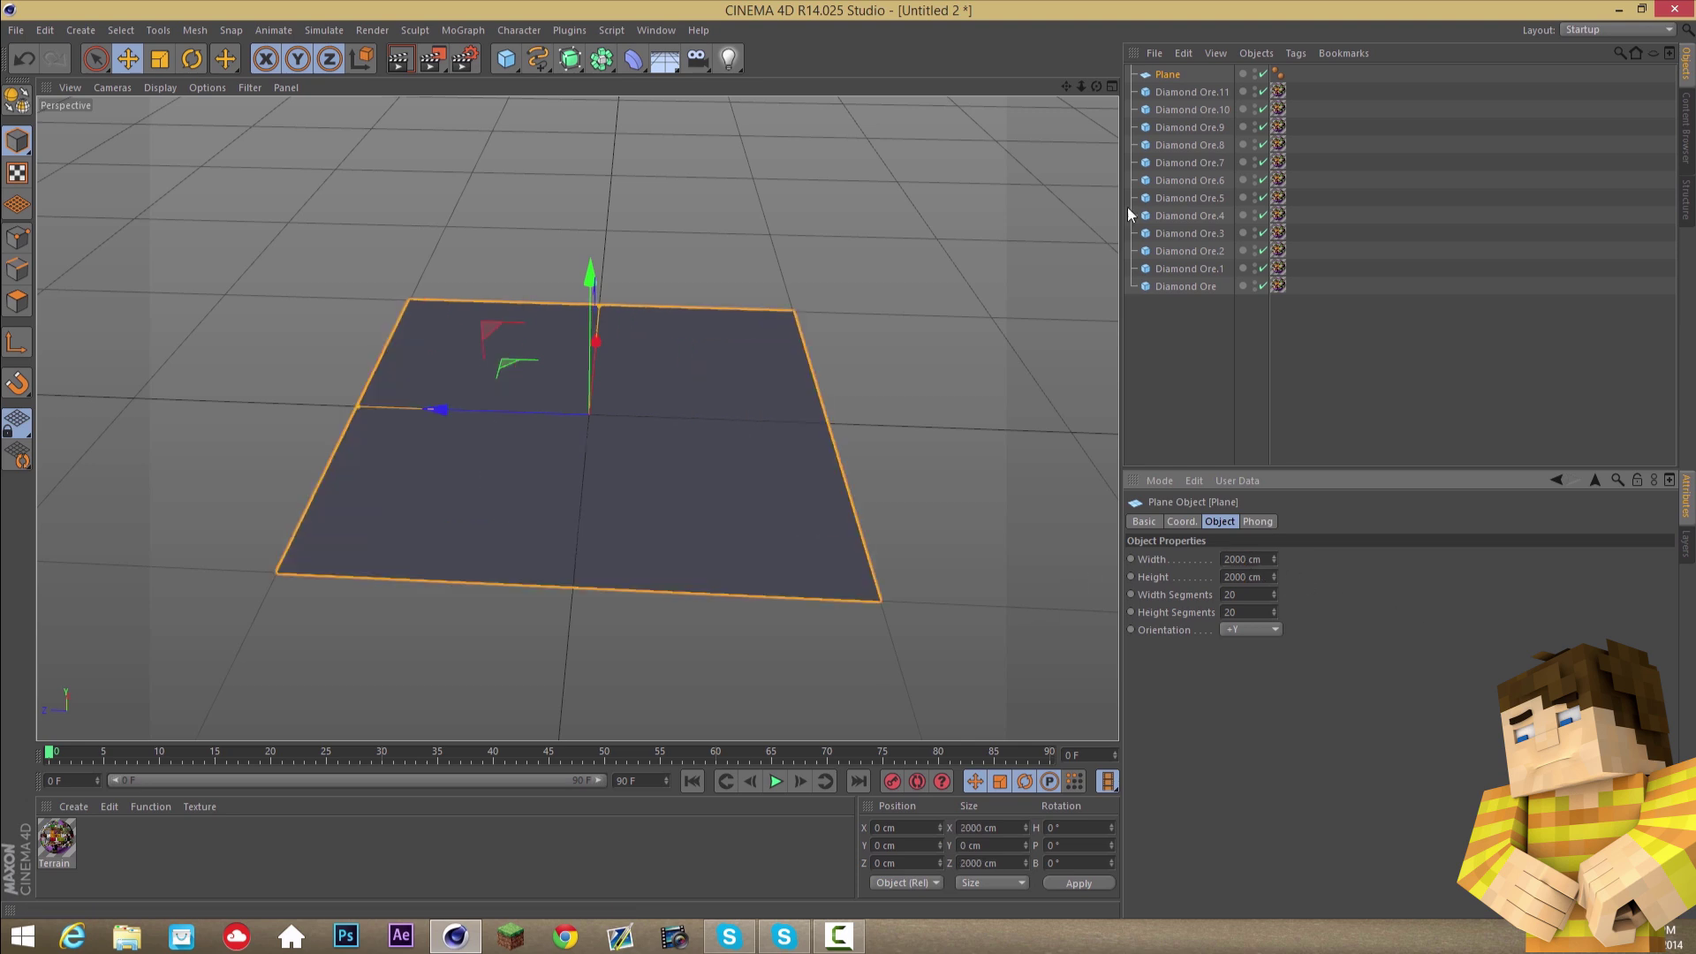
- Select Diamond Ore.5 through Diamond Ore.11 and shift them horizontally above the plane to about X 43, Z -298 cm
drag(1096, 86, 848, 460)
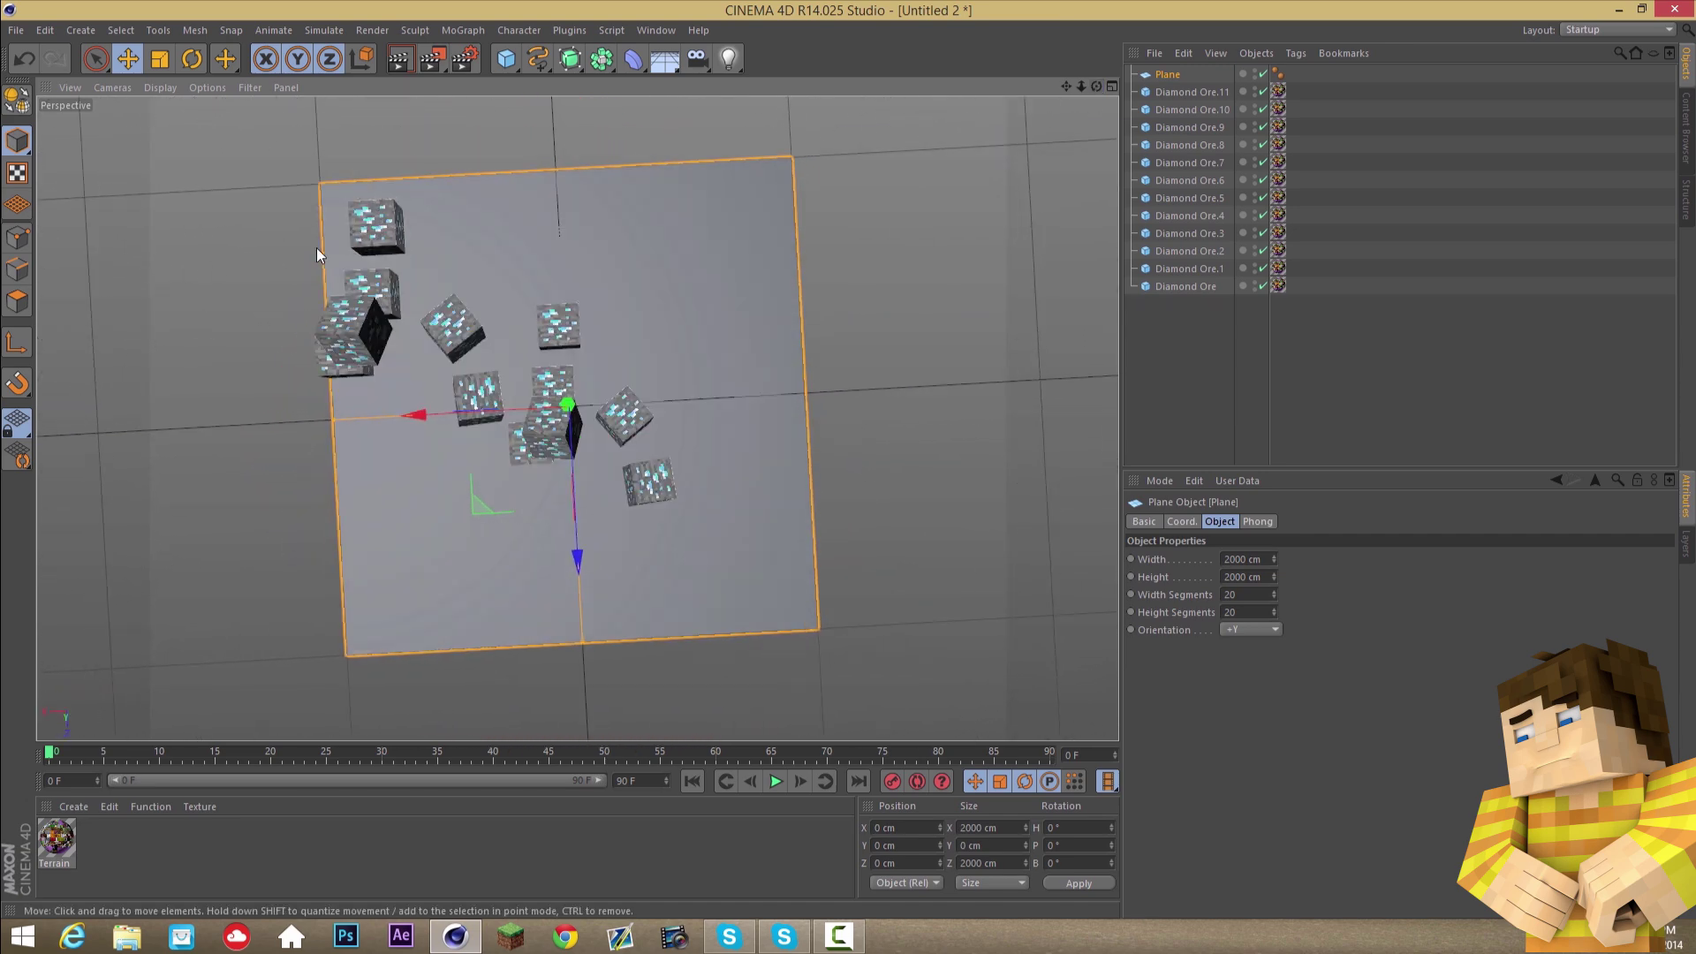
click(1204, 92)
shift+click(1189, 198)
drag(449, 329, 500, 309)
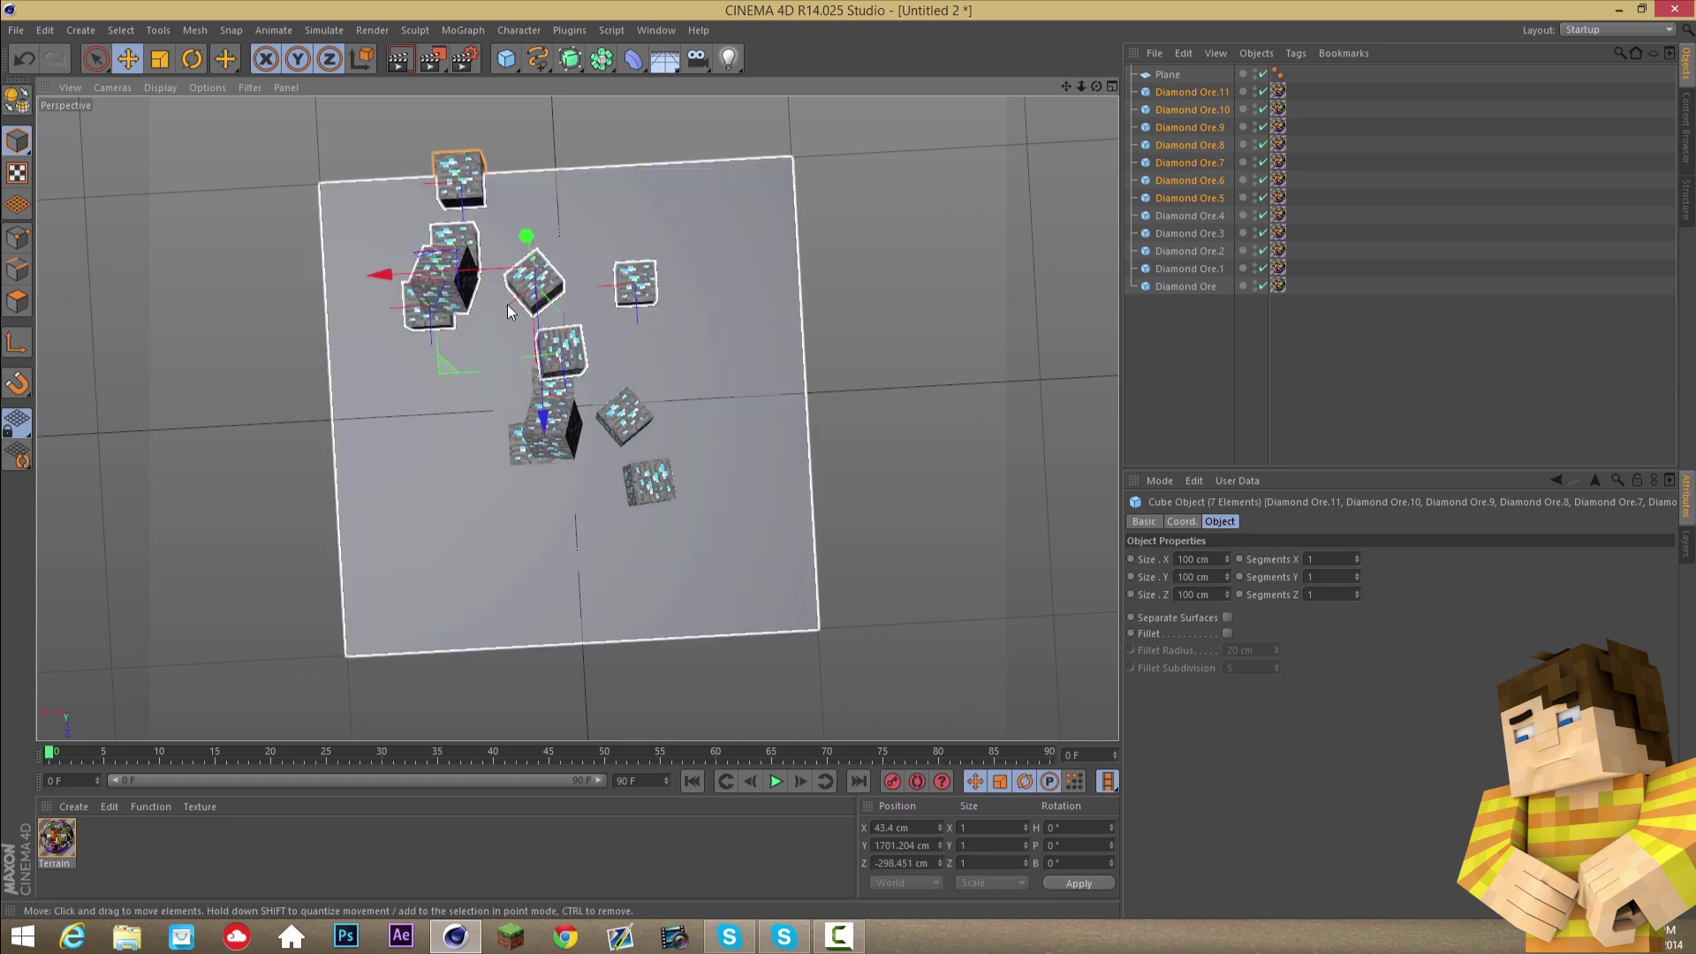
- Give the plane a Collider Body simulation tag
drag(1097, 85, 848, 458)
click(723, 492)
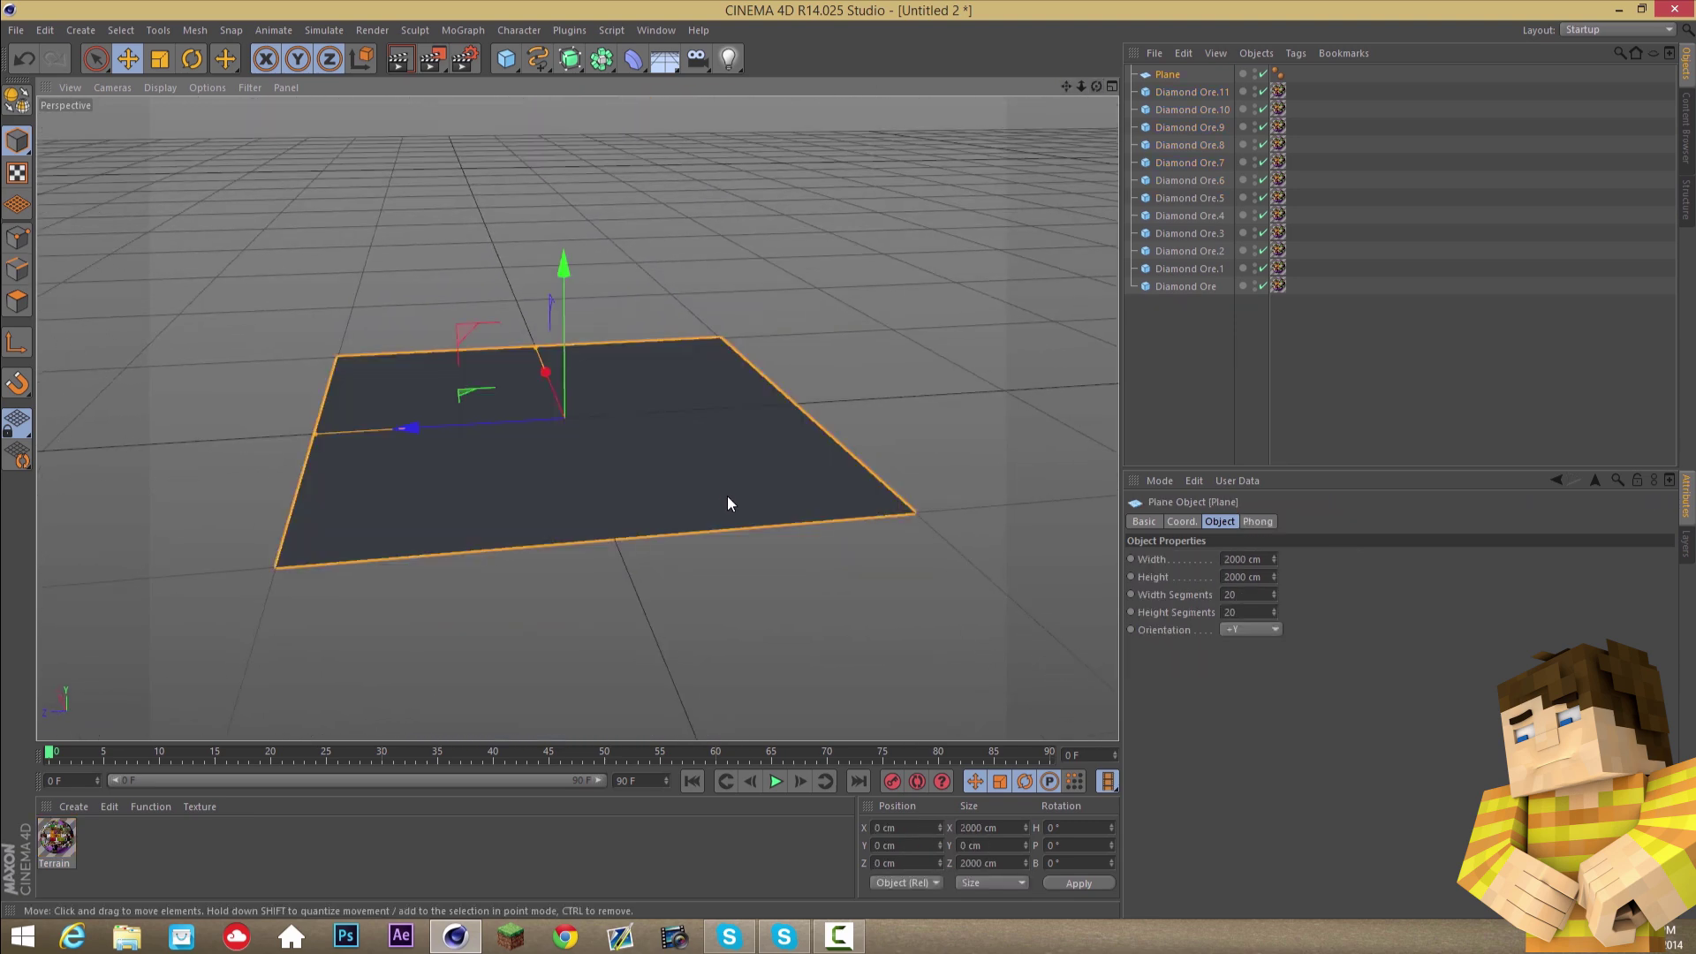
click(1285, 53)
mouse_move(1372, 226)
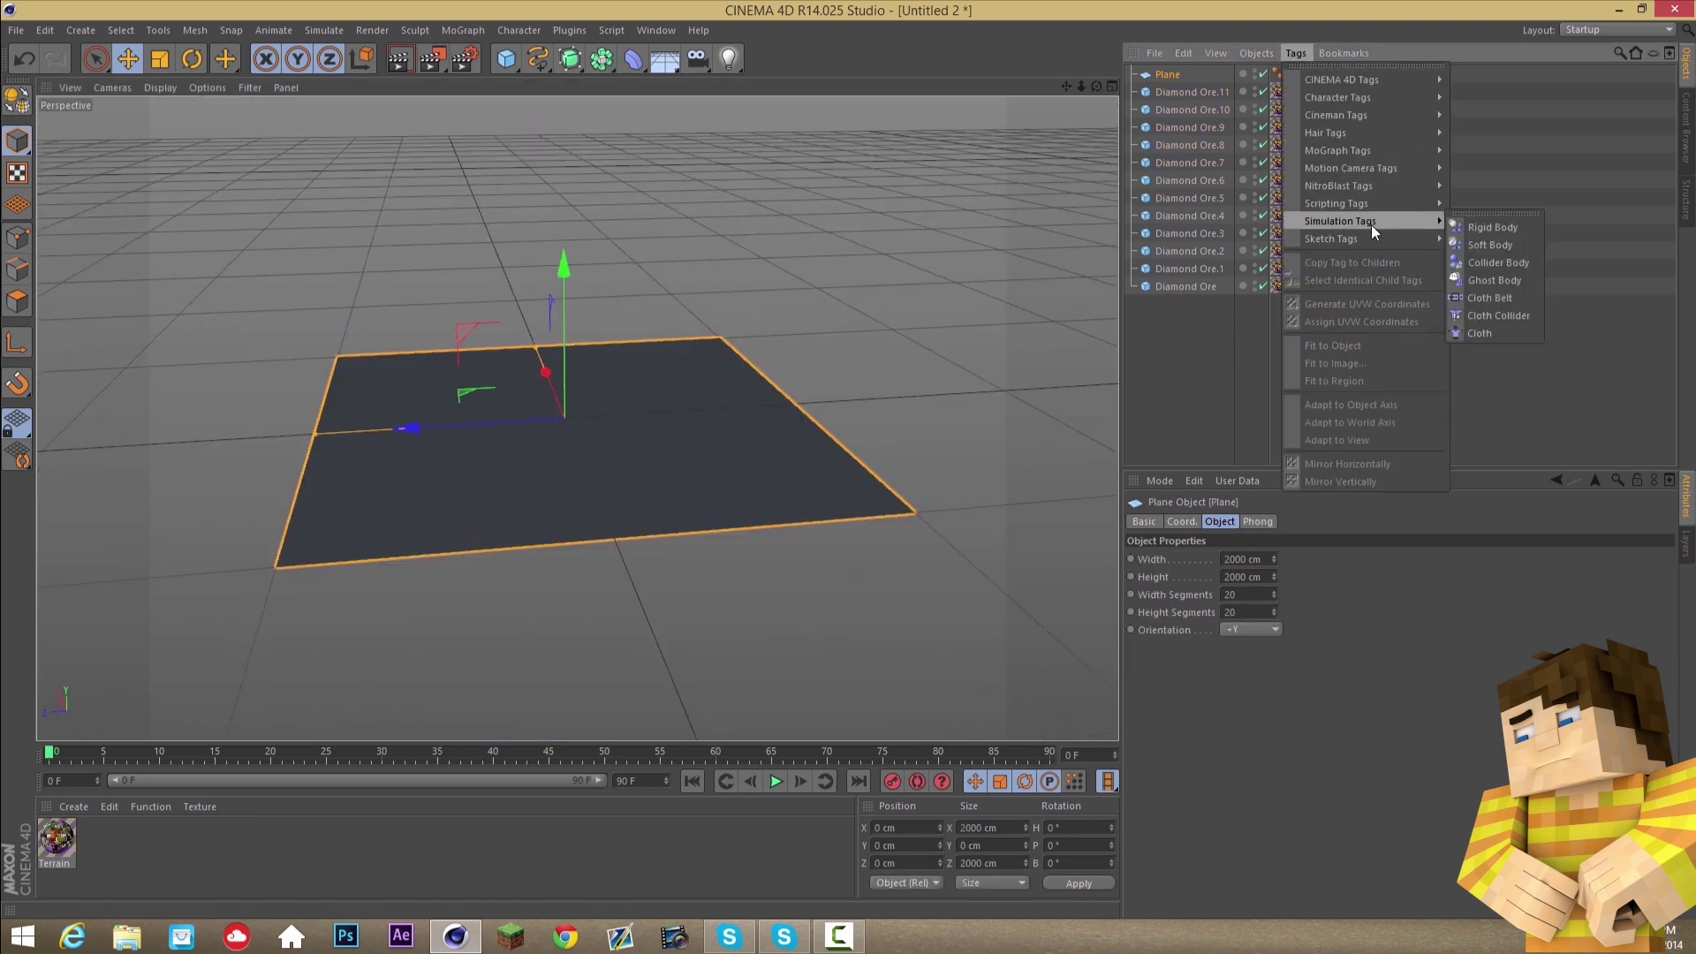
click(1491, 265)
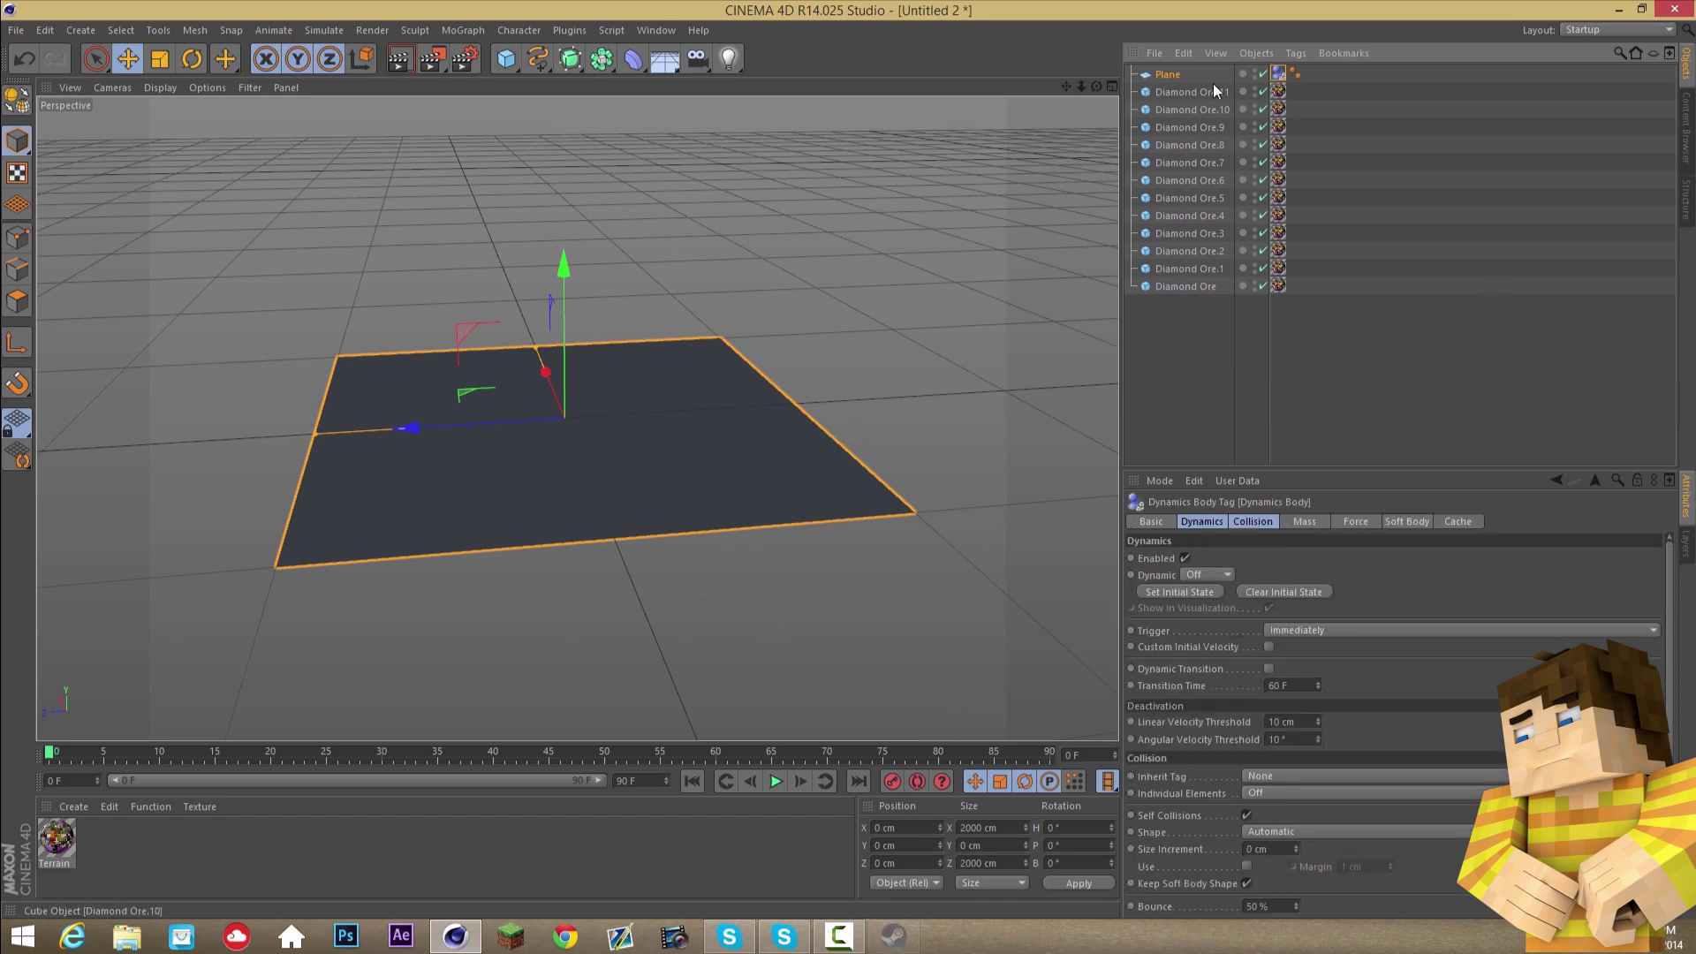
- Select all twelve Diamond Ore blocks and give them Rigid Body simulation tags
drag(1095, 83, 850, 459)
drag(1099, 86, 953, 439)
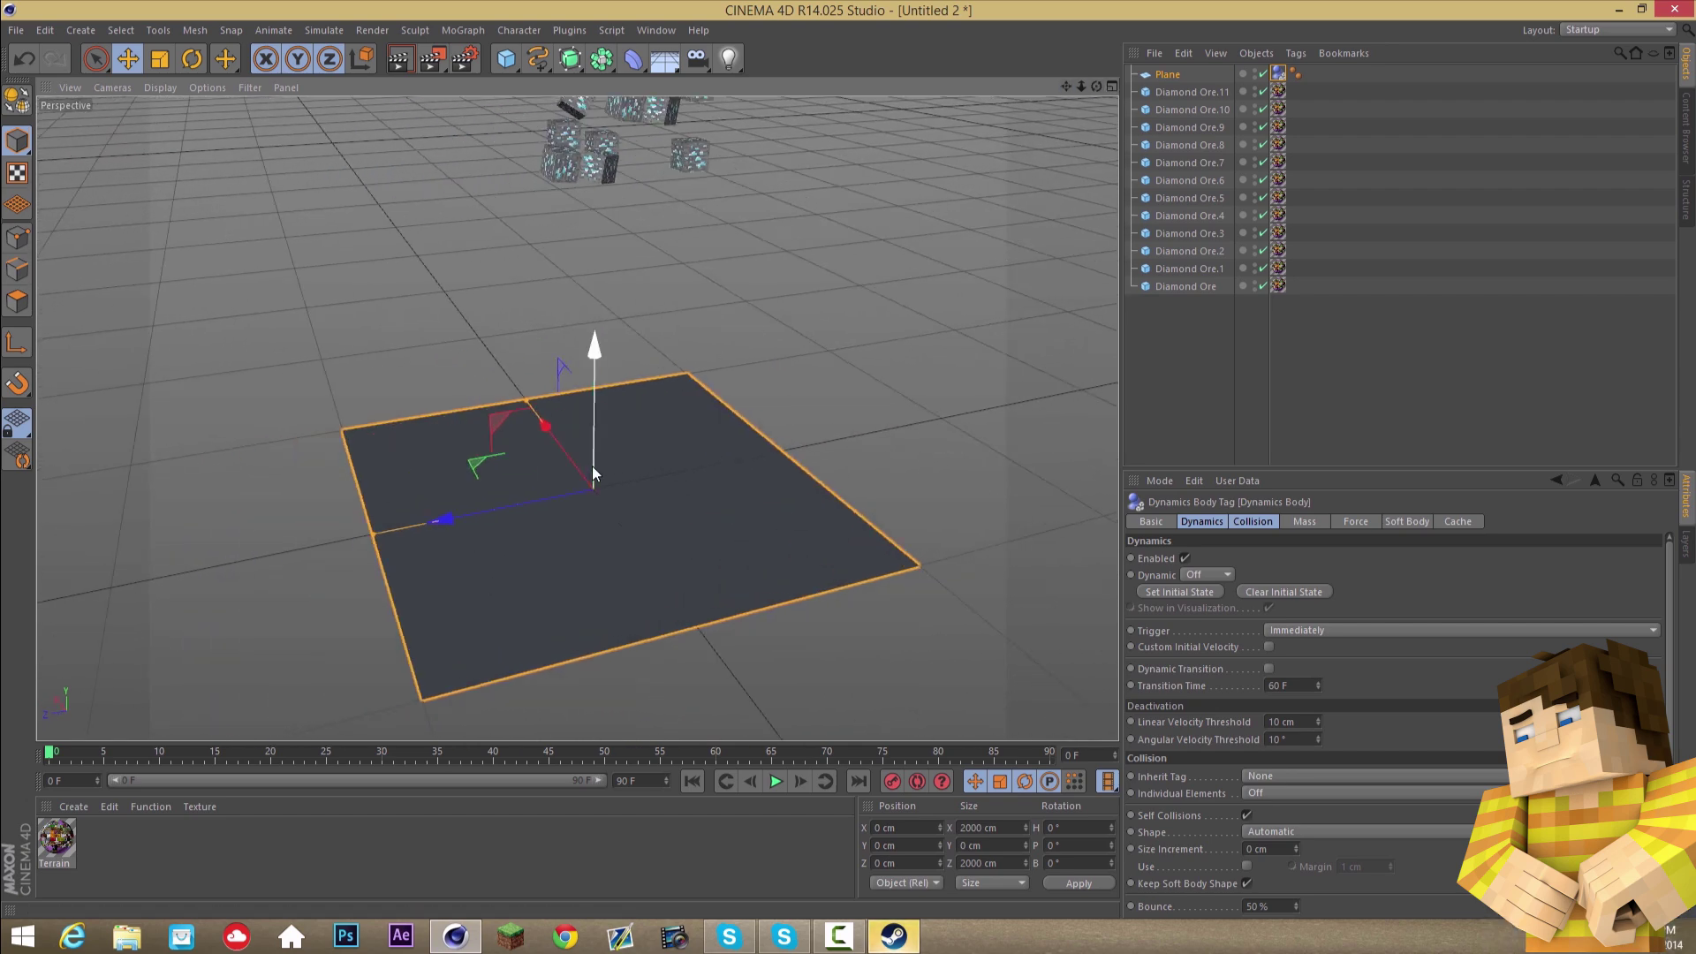
drag(1101, 88, 848, 468)
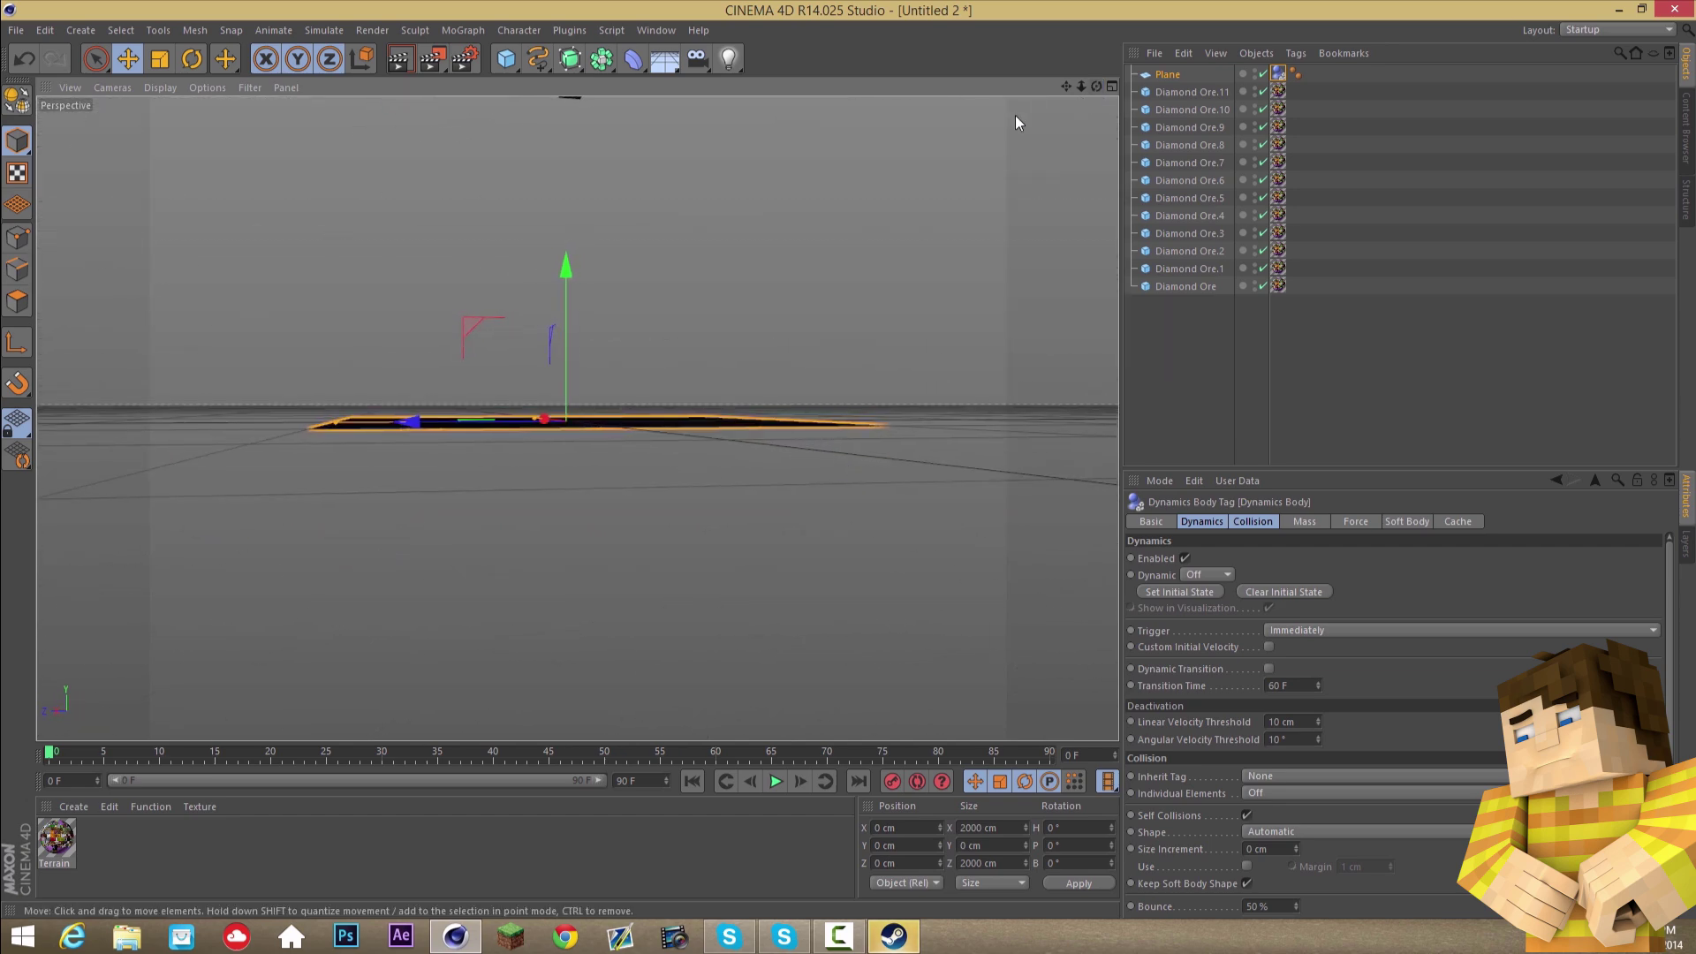
drag(1096, 86, 1168, 88)
click(1213, 370)
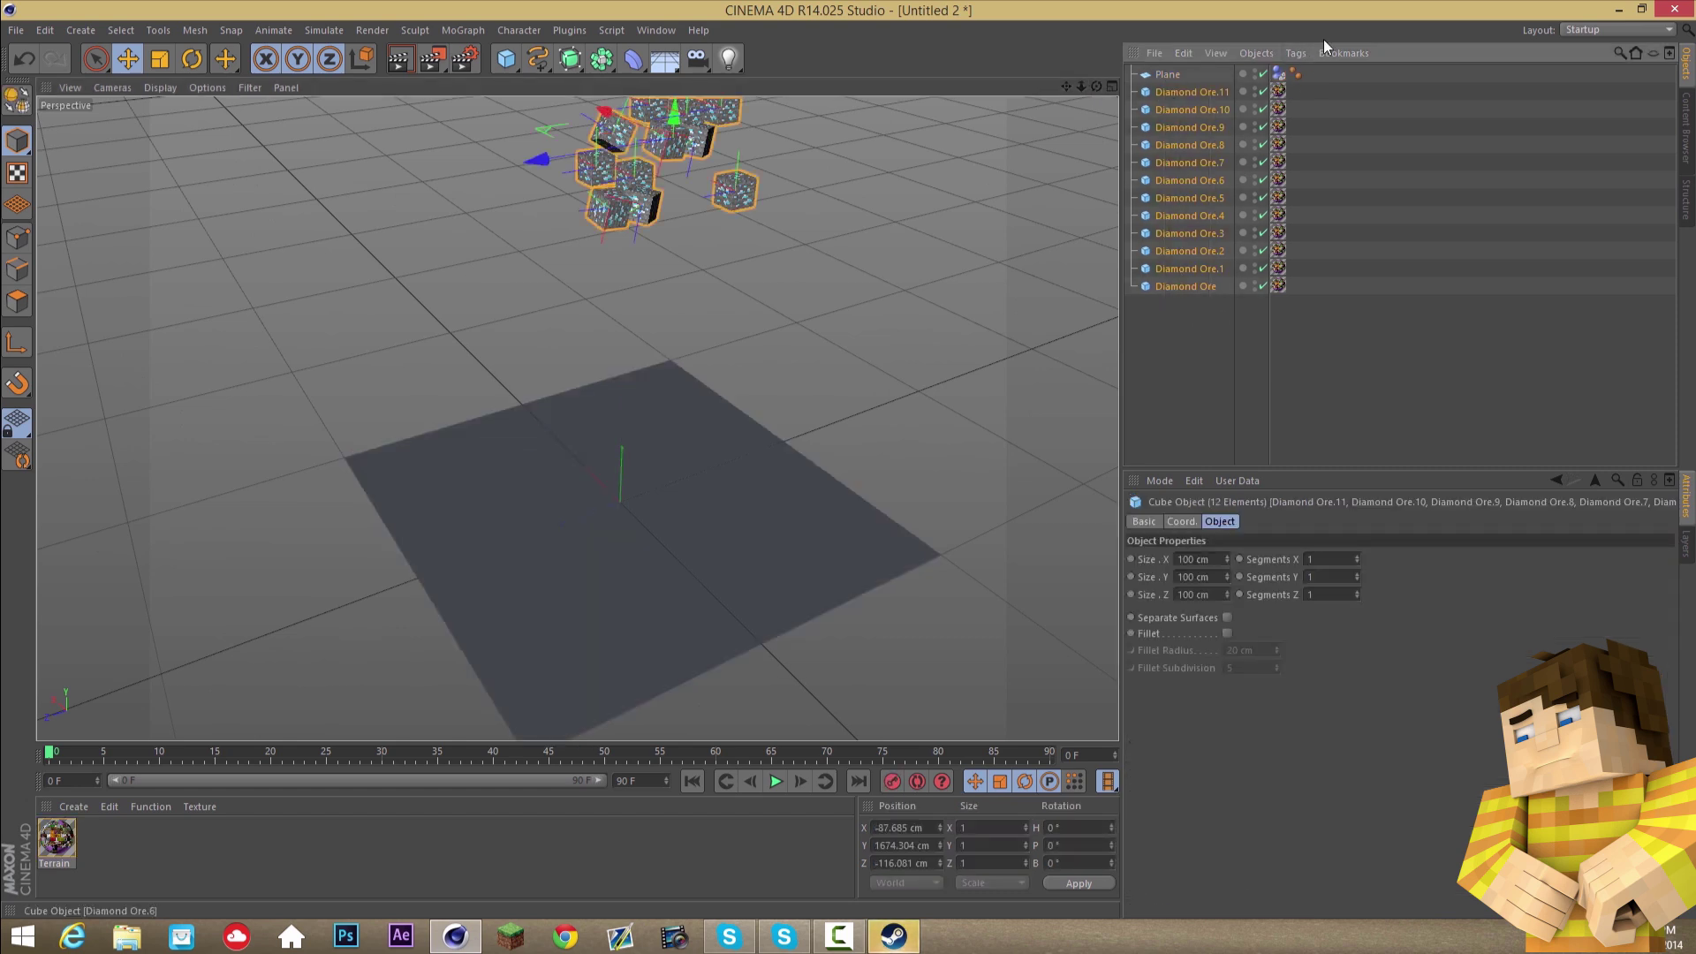
click(1311, 50)
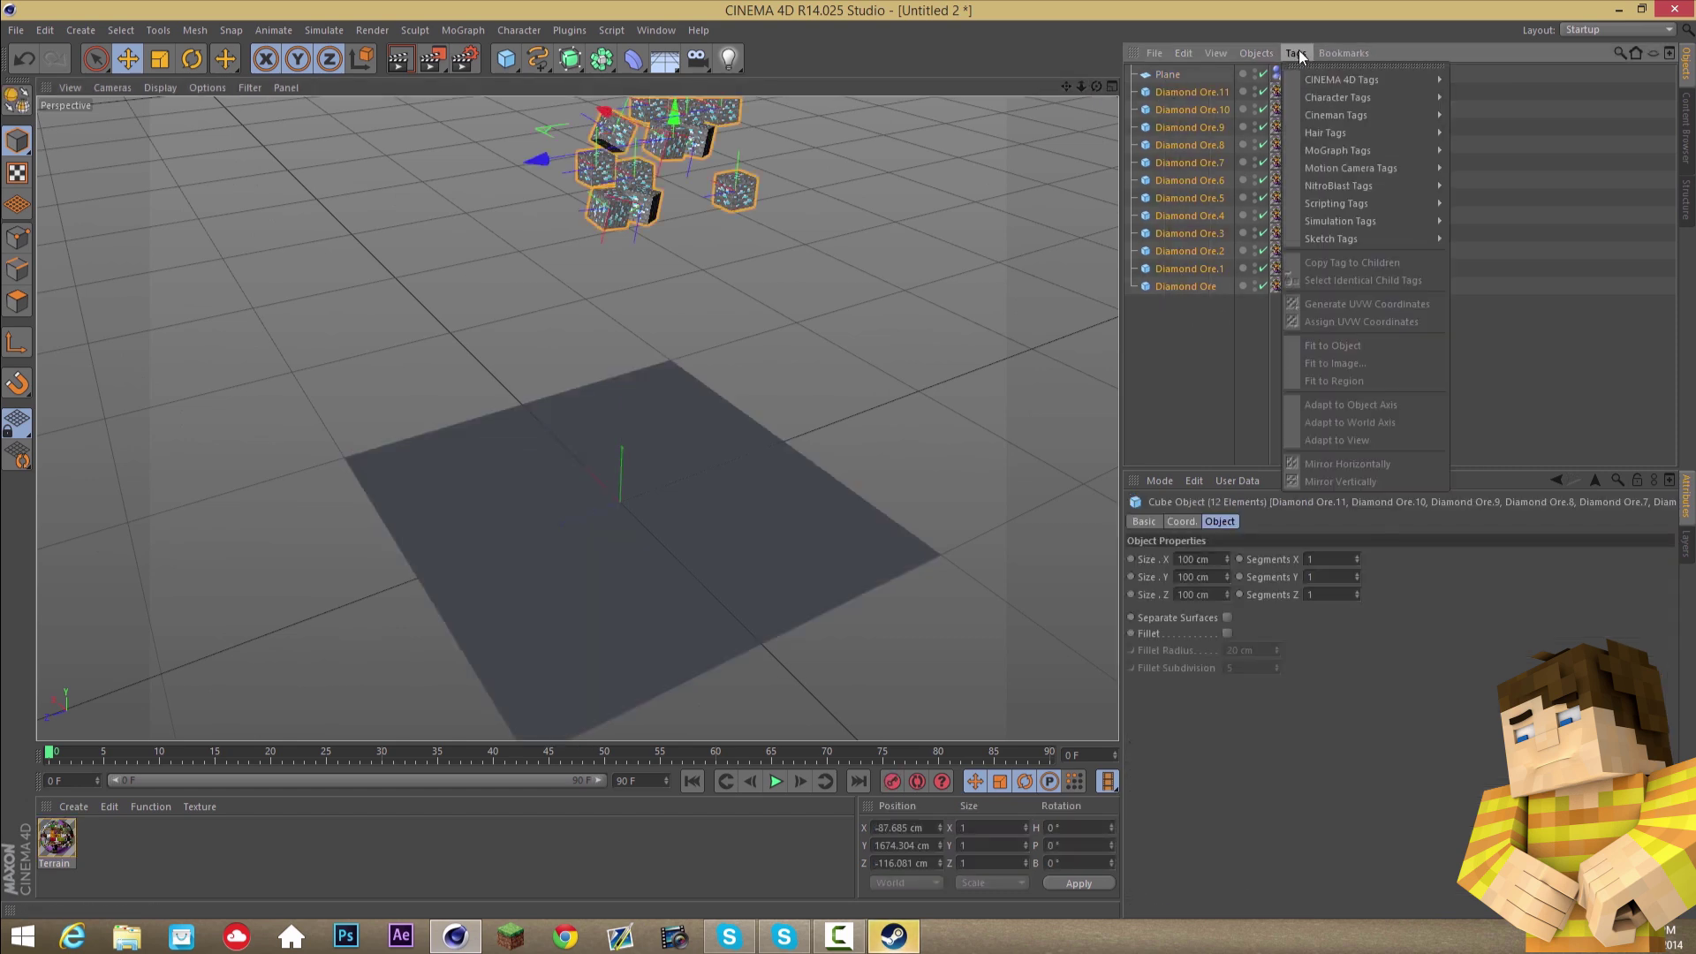
mouse_move(1323, 216)
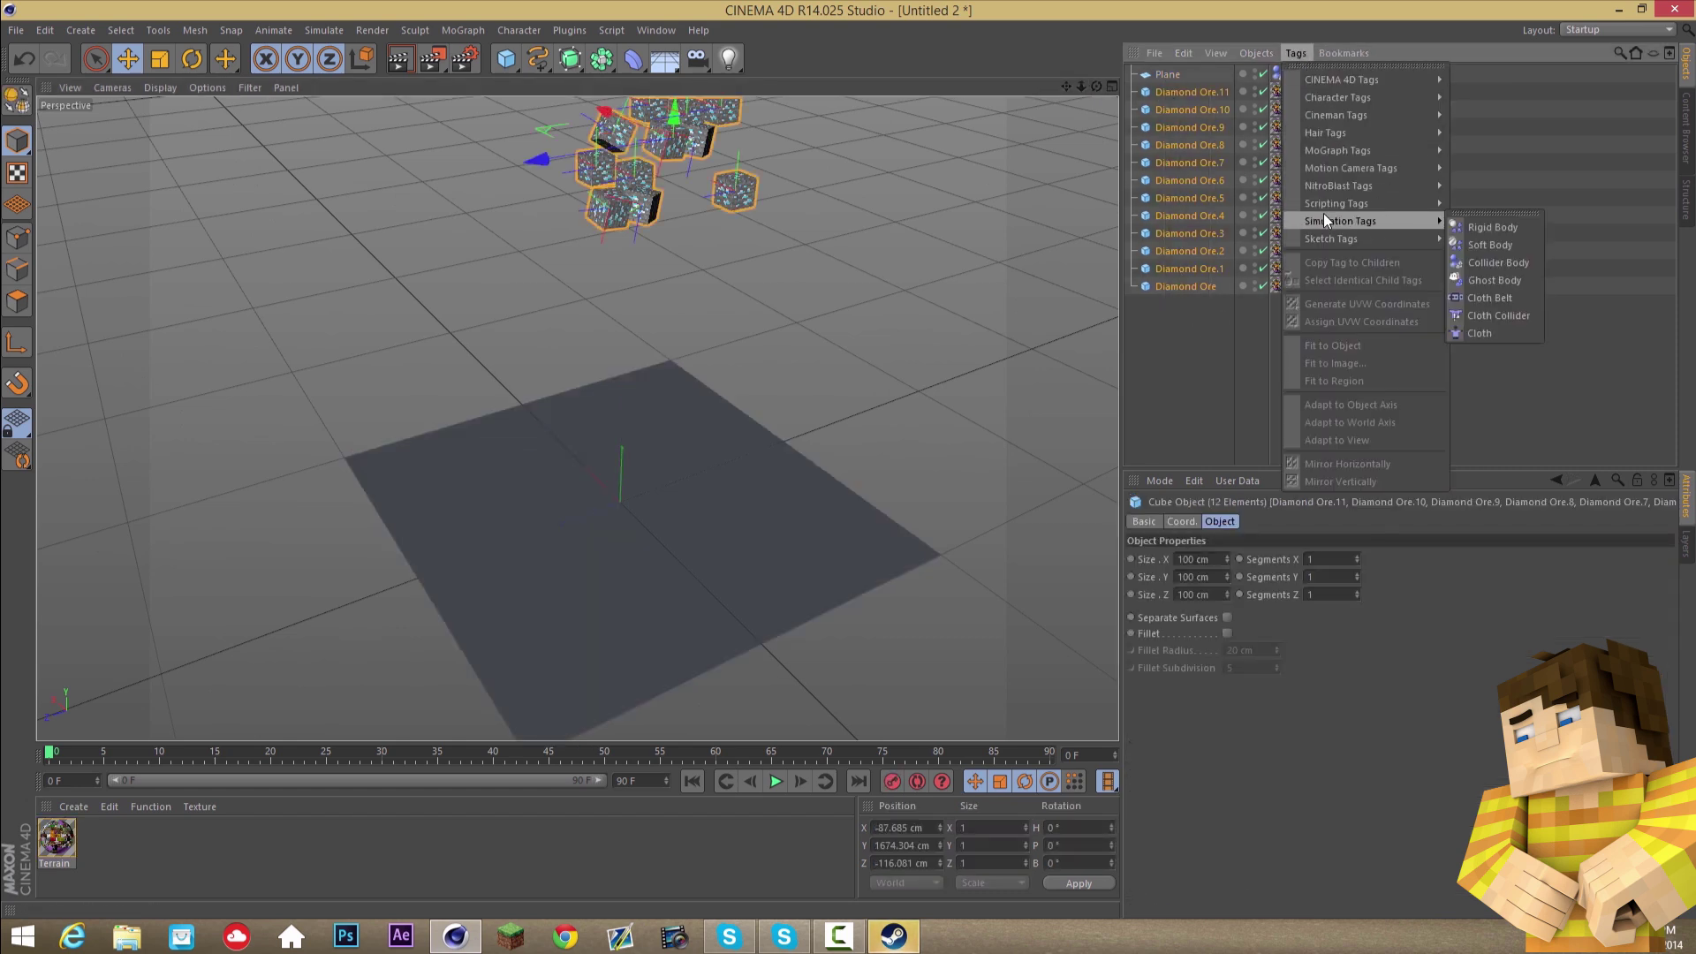
click(1486, 226)
- Preview the falling blocks through frame 90, return to frame 0 and play the simulation again
drag(1094, 89, 850, 460)
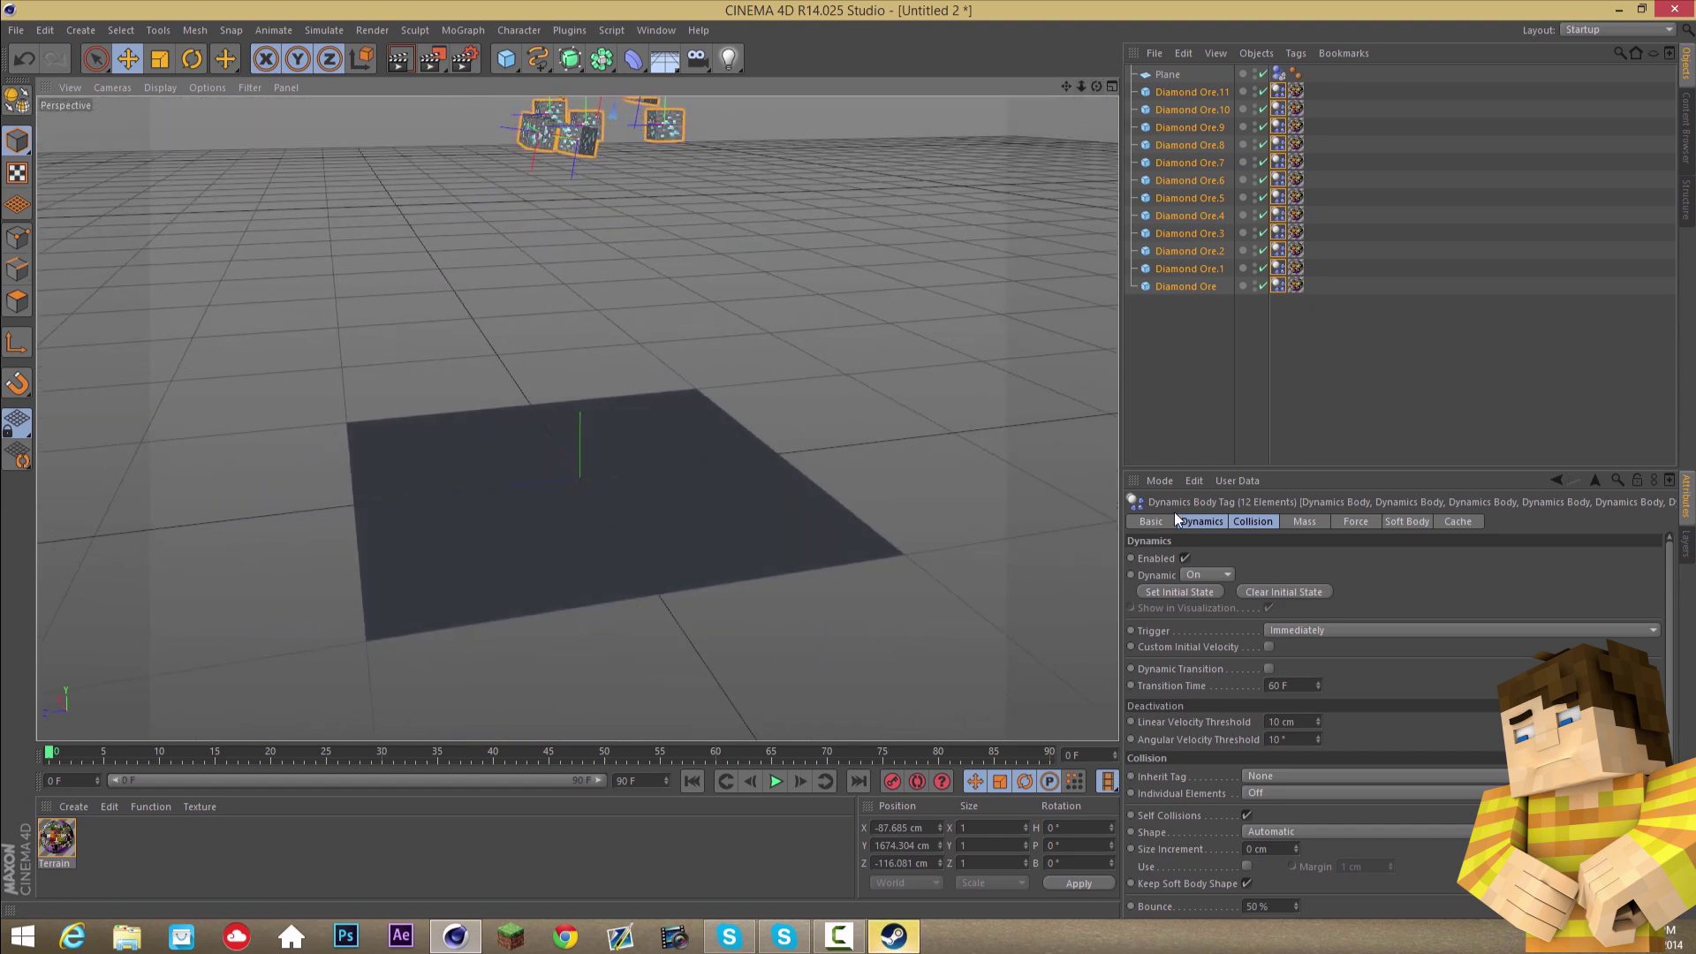
drag(50, 752, 1069, 725)
drag(1095, 86, 359, 602)
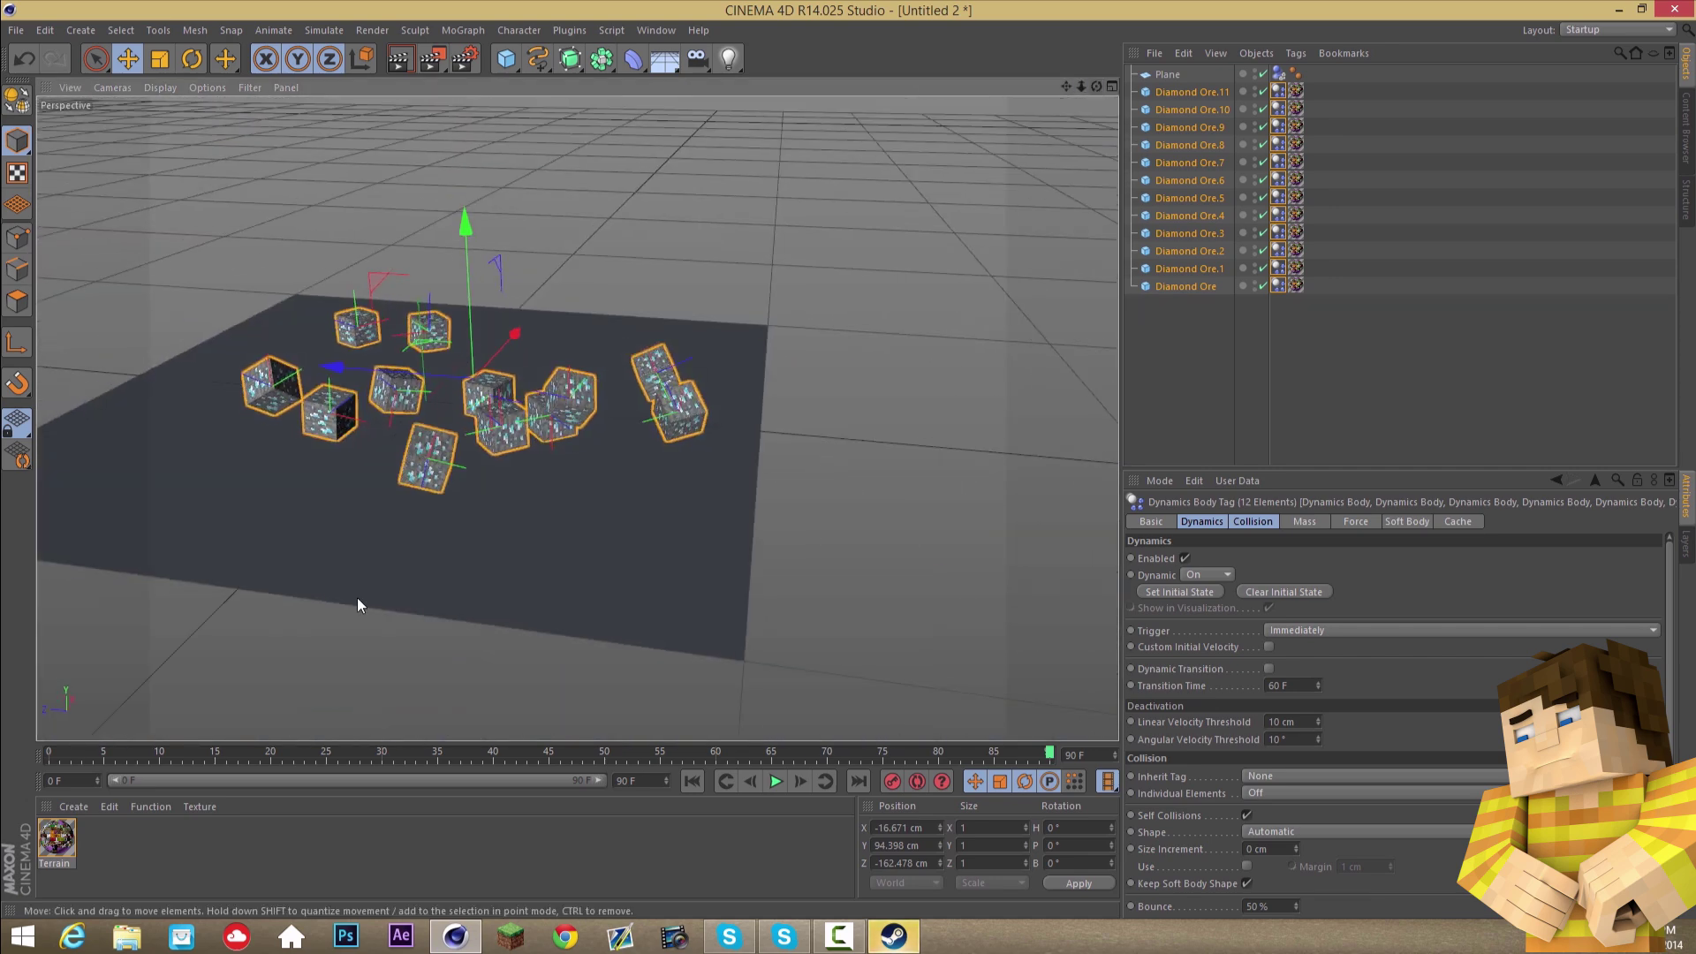
click(51, 754)
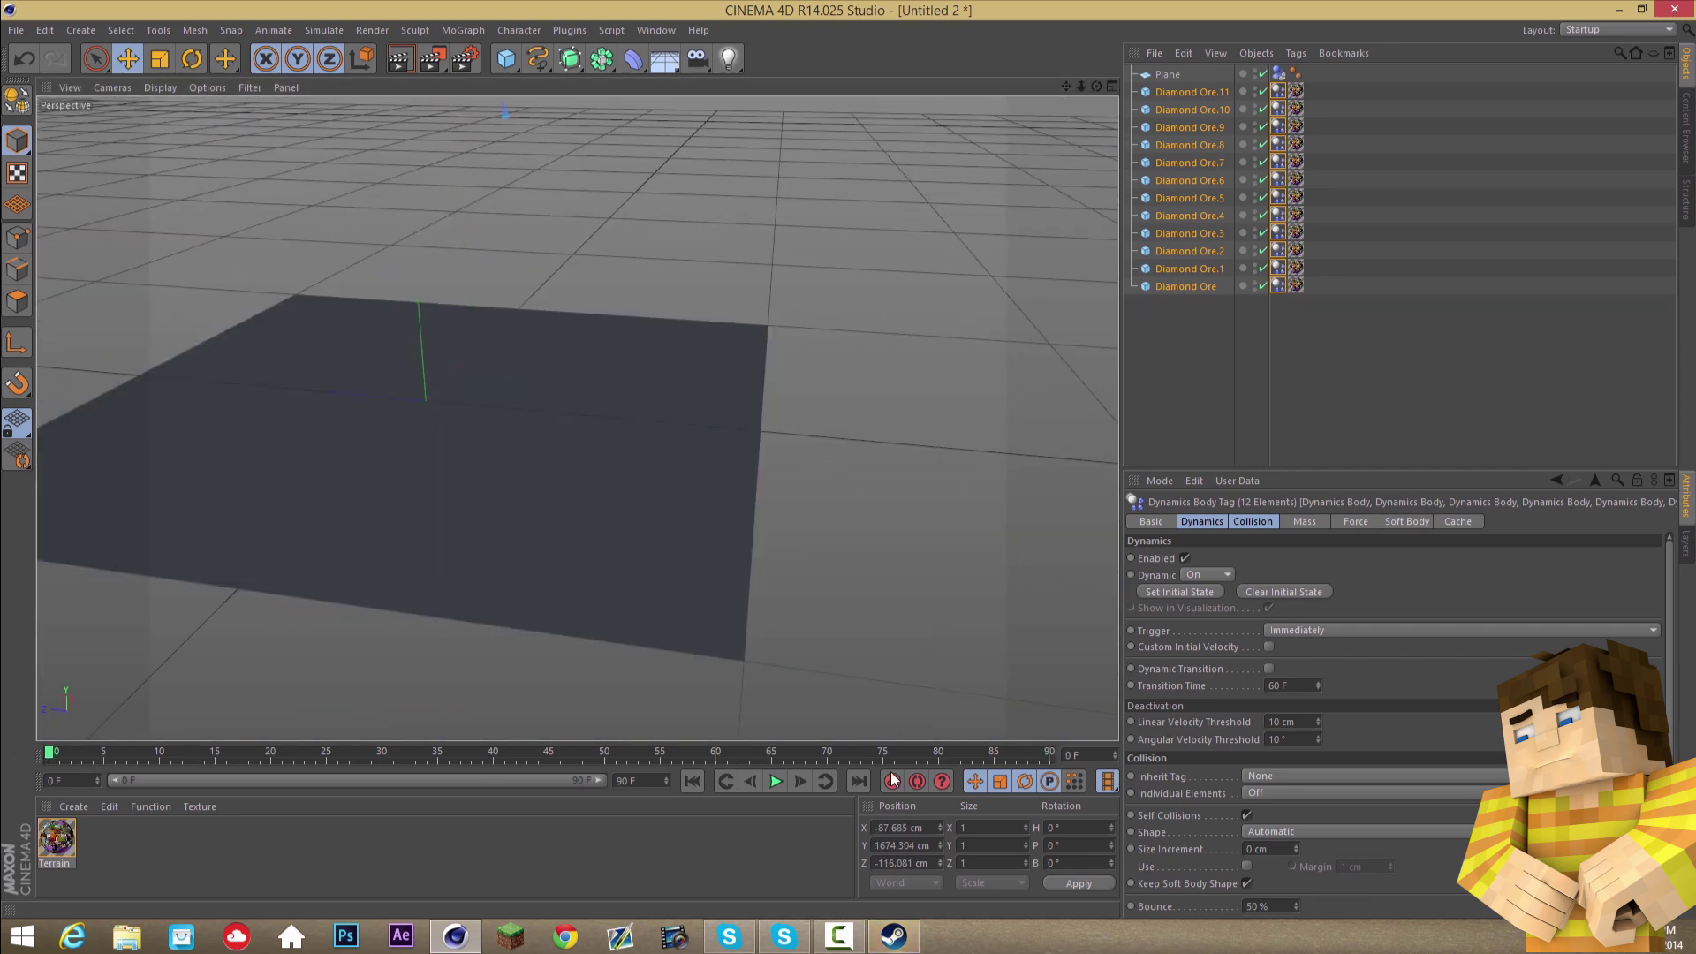
click(776, 781)
- Keyframe the ore blocks' dynamics Enabled setting from off to on around frame 37
drag(181, 741, 573, 753)
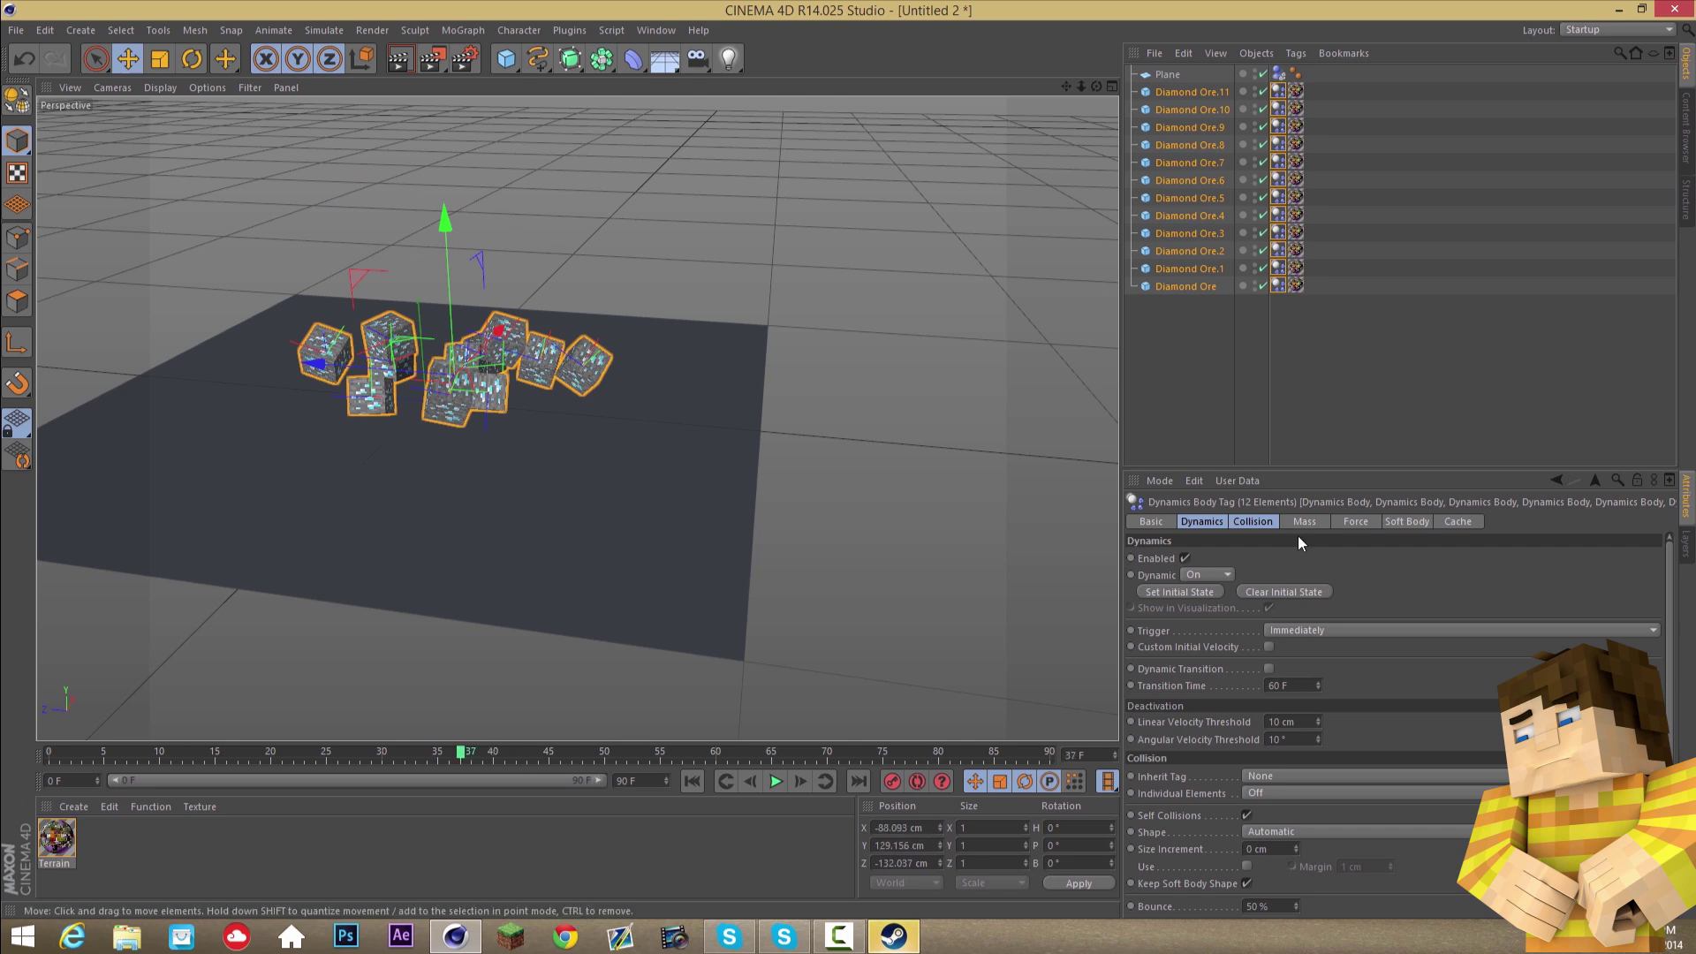
ctrl+click(1131, 559)
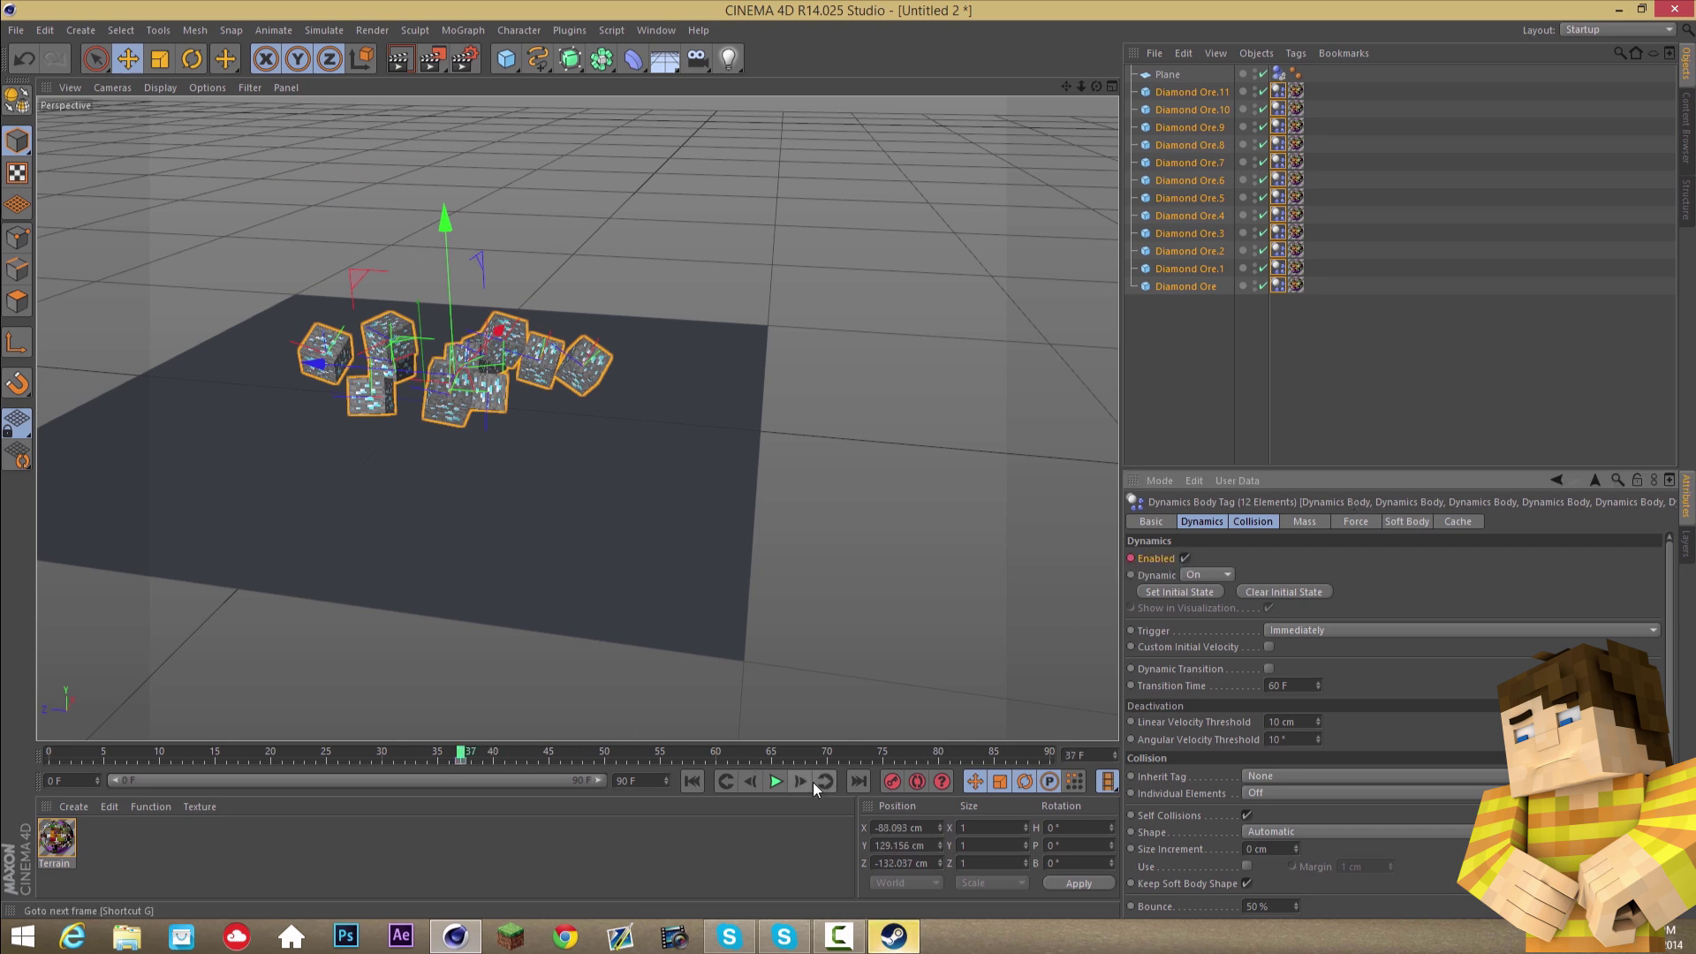
click(1186, 558)
ctrl+click(1131, 559)
click(798, 782)
- Rewind to frame 0 and play the animation to check the keyframed dynamics from a low view
drag(438, 752, 46, 757)
click(761, 781)
drag(1095, 88, 849, 461)
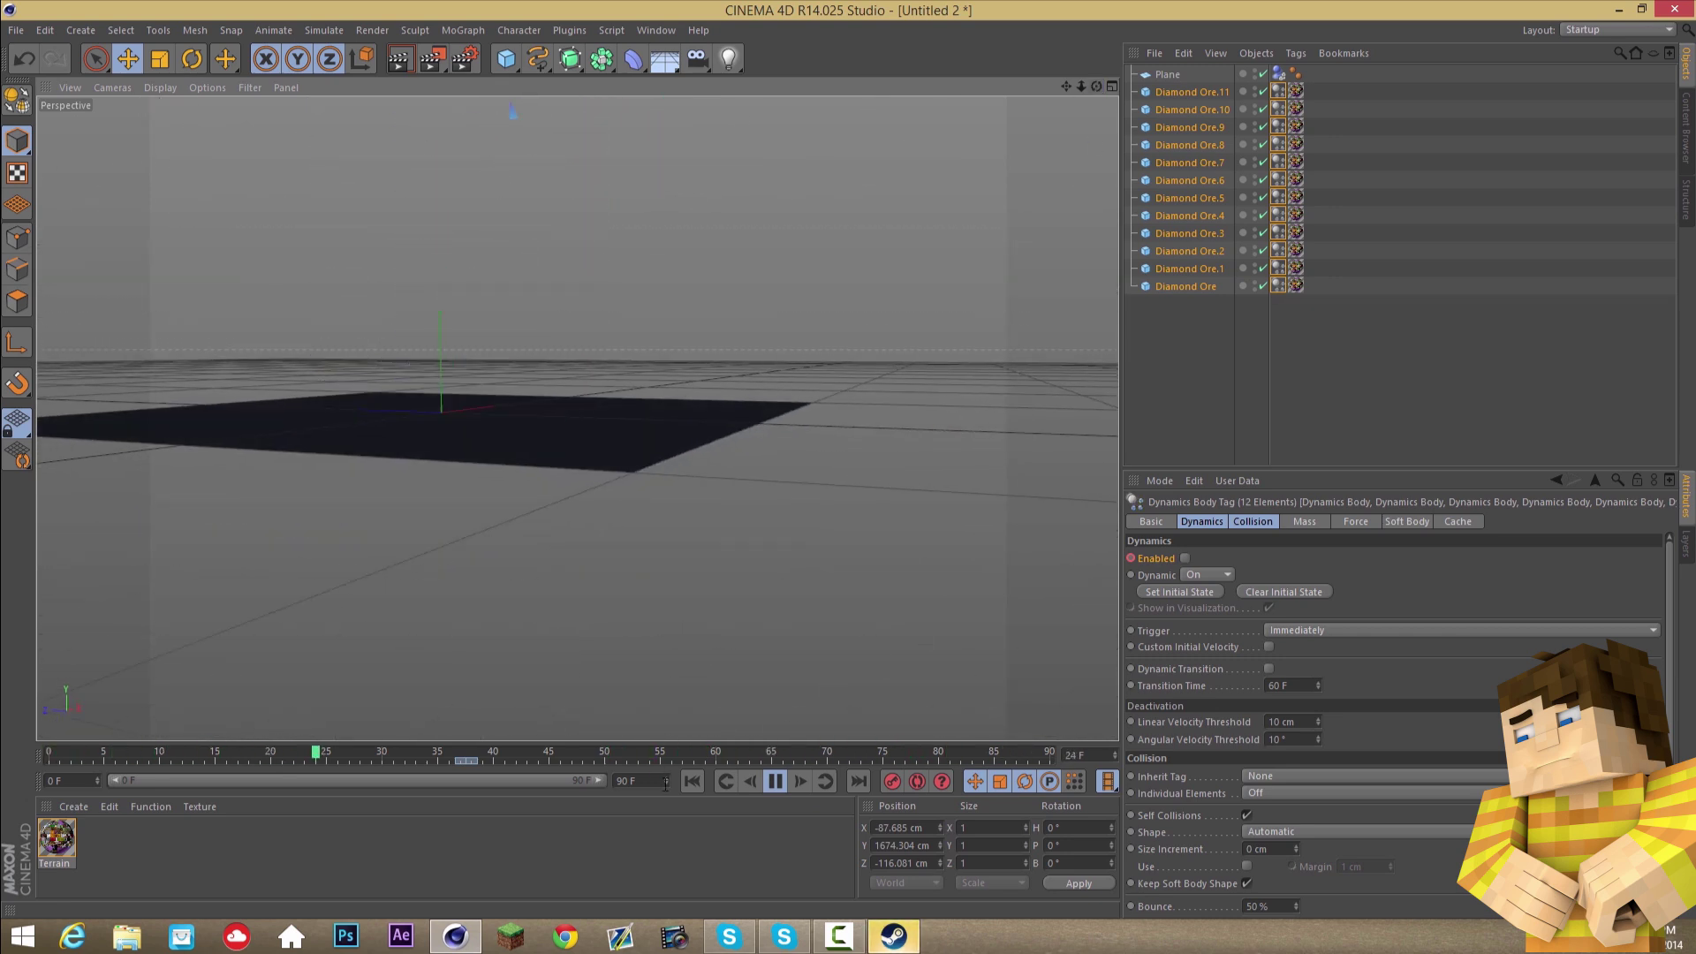
- Extend the end of the animation to frame 100
drag(625, 784, 581, 783)
text(10)
key(Return)
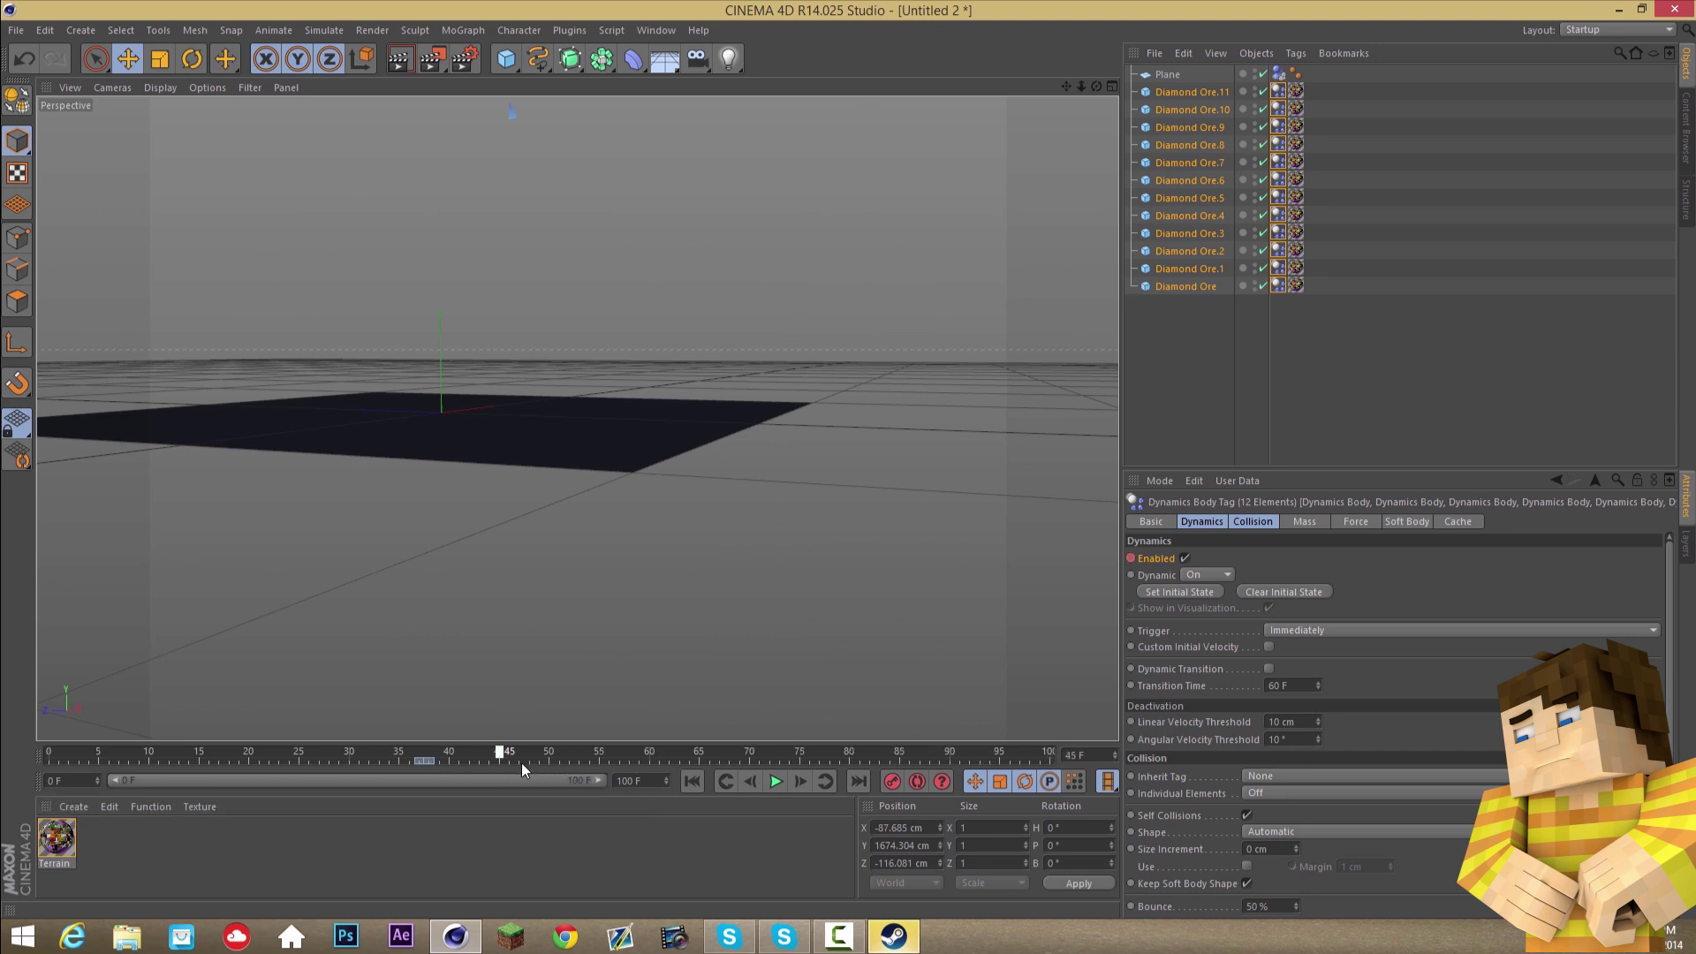
- Return to frame 0, frame the blocks and plane together, and play the delayed drop
drag(175, 749, 48, 751)
drag(1098, 86, 849, 466)
scroll(848, 464, down, 5)
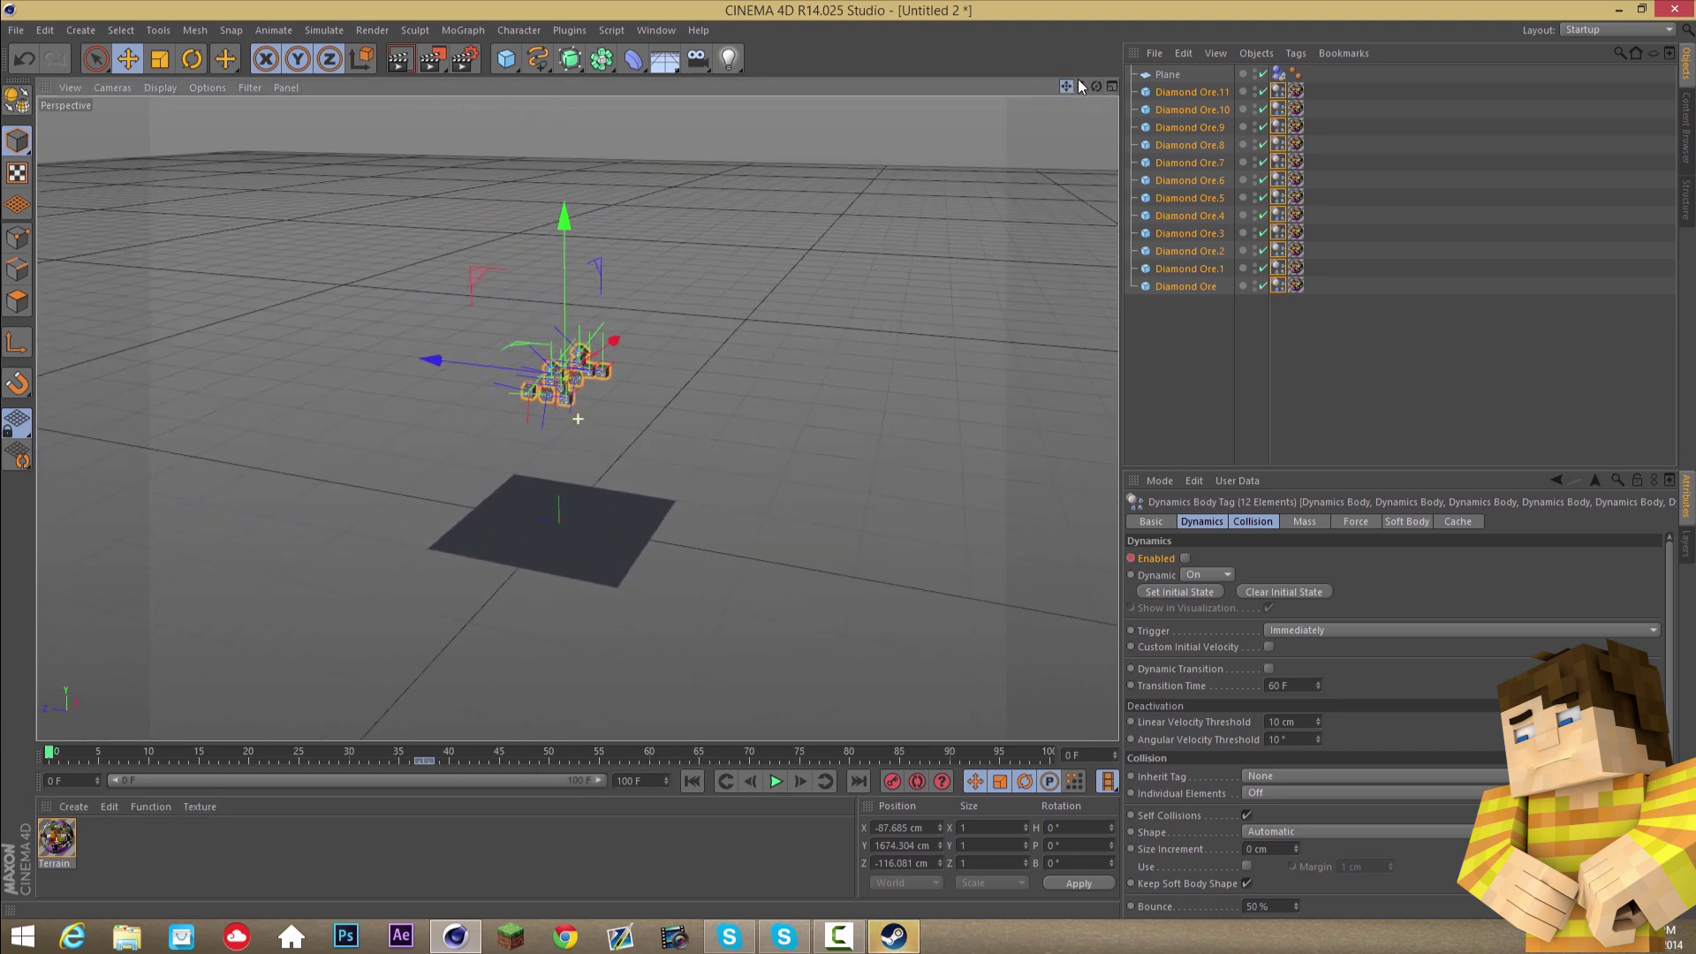
drag(1083, 79, 855, 280)
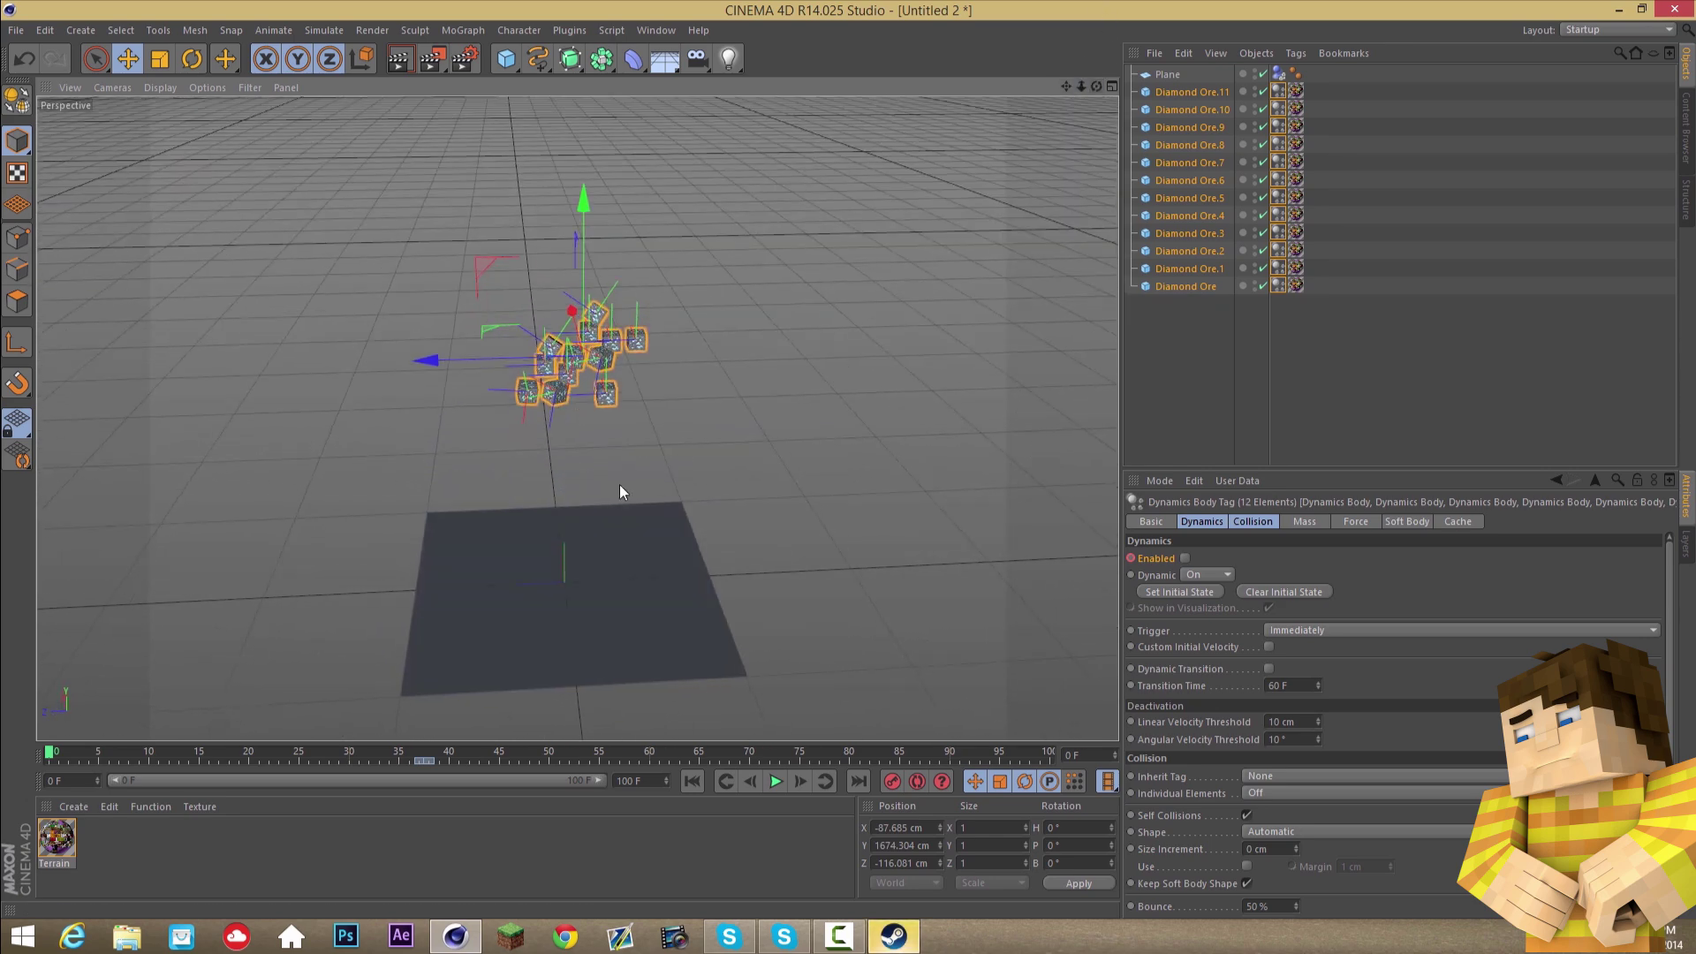
click(776, 783)
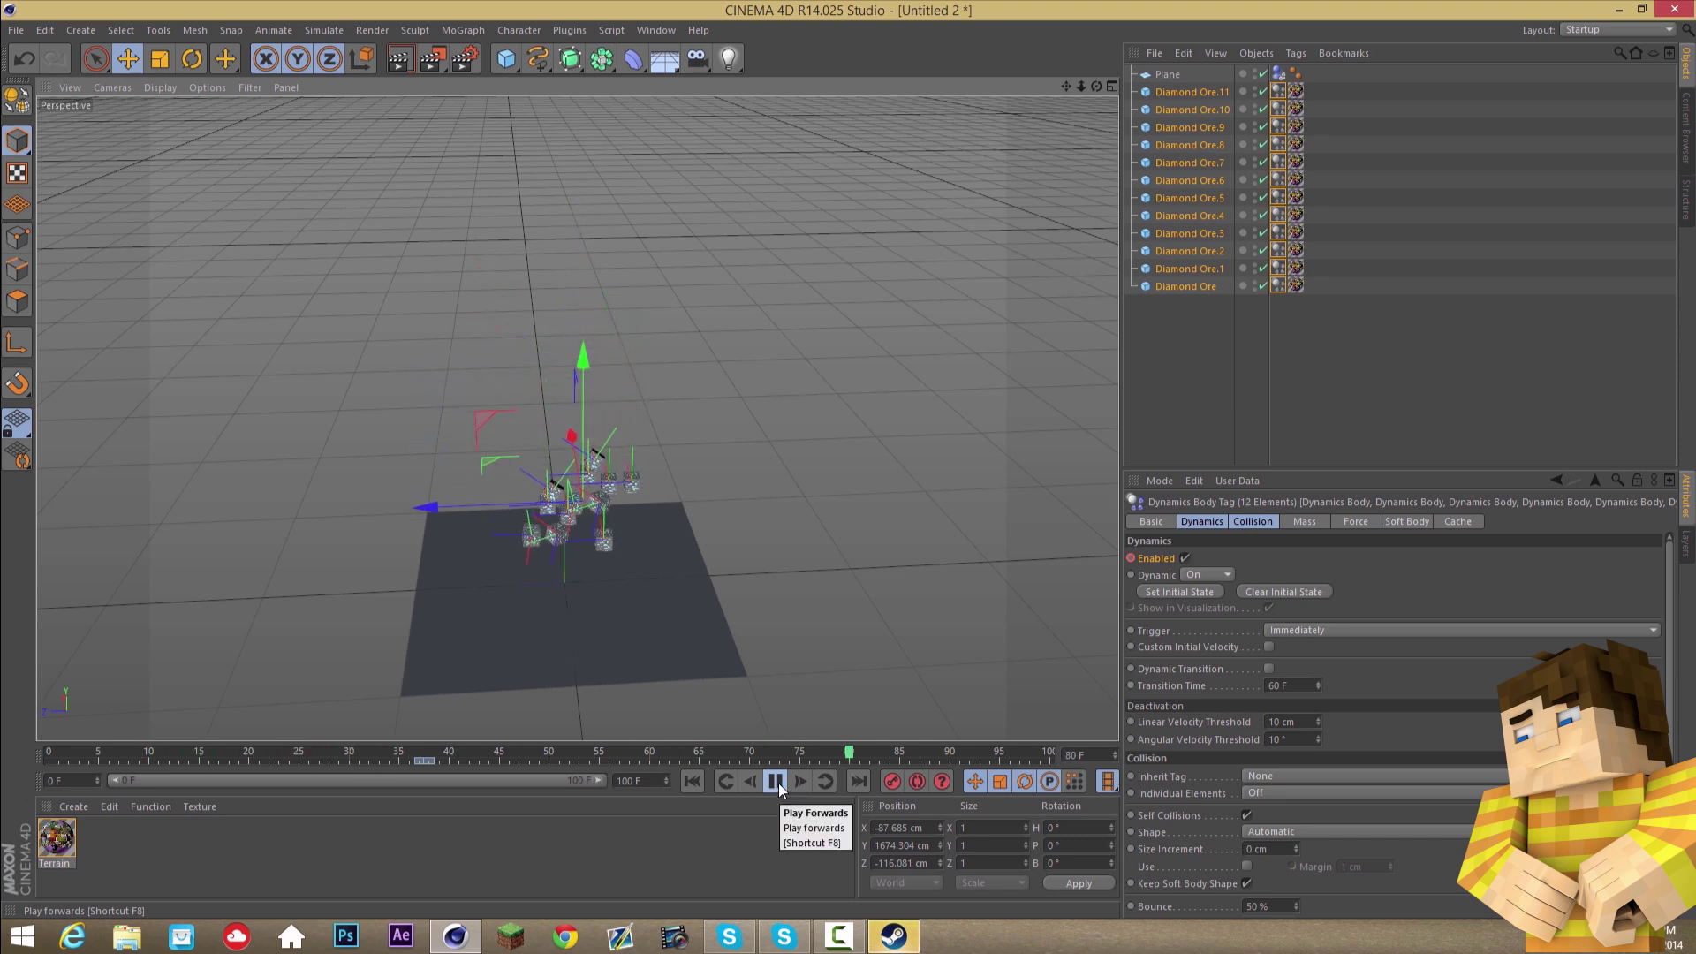
click(777, 783)
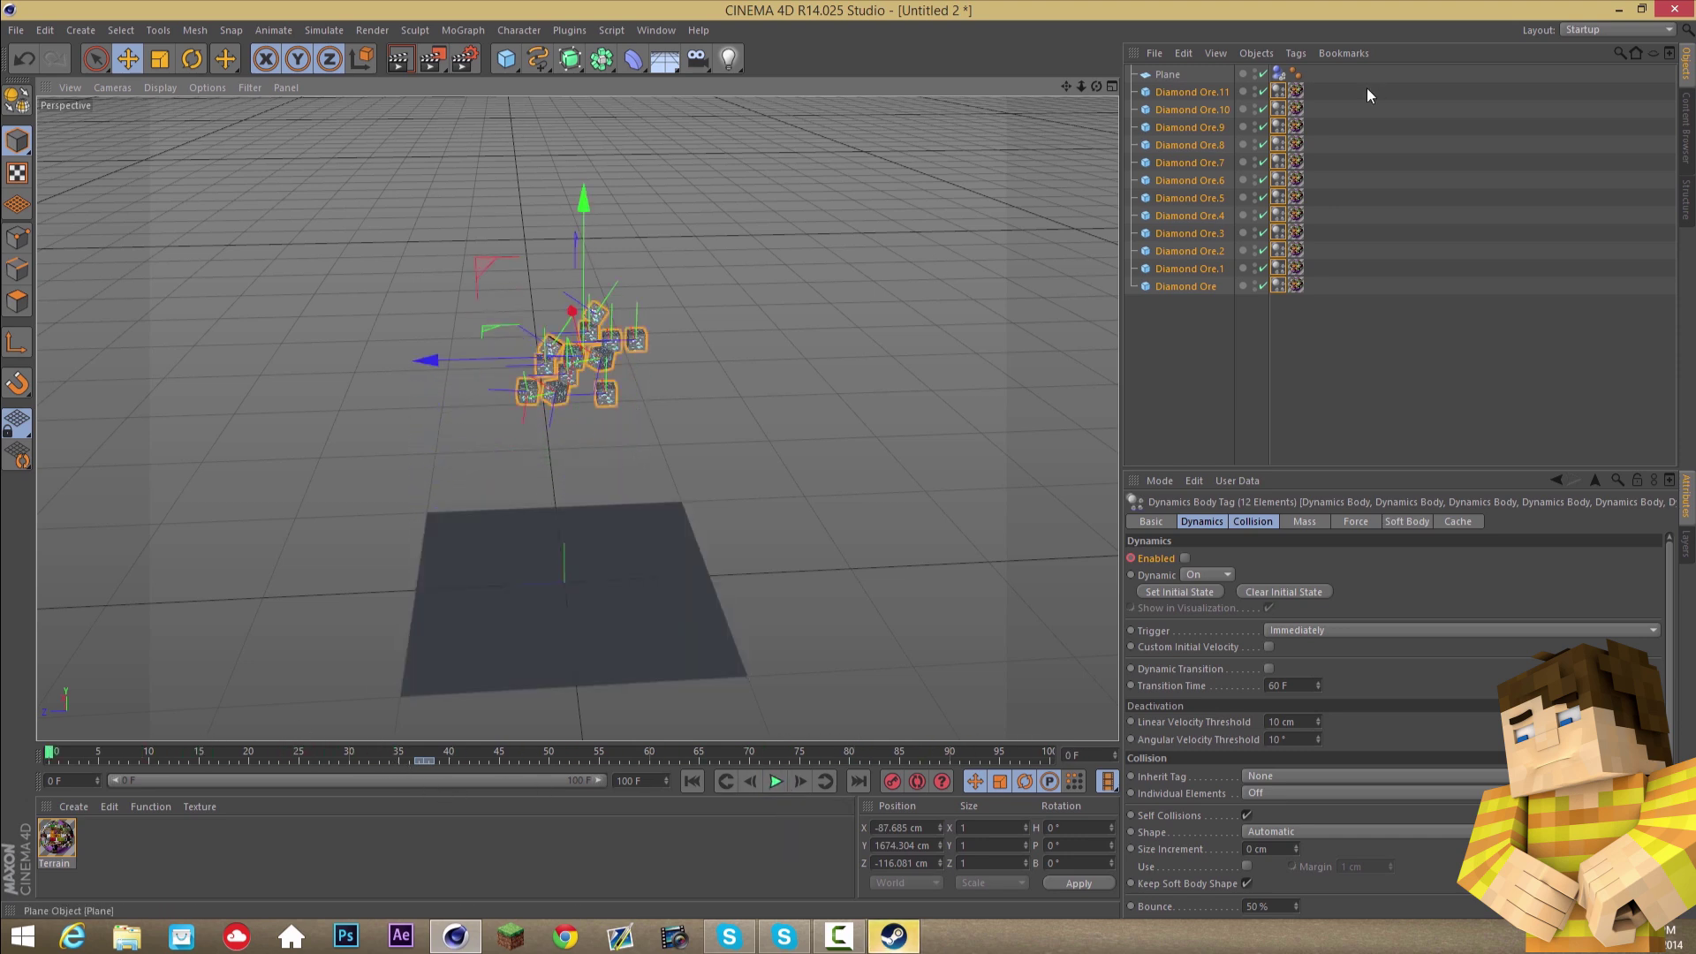
- Select all twelve ore blocks and raise them to about 3932 cm in Y
drag(1208, 415, 1184, 73)
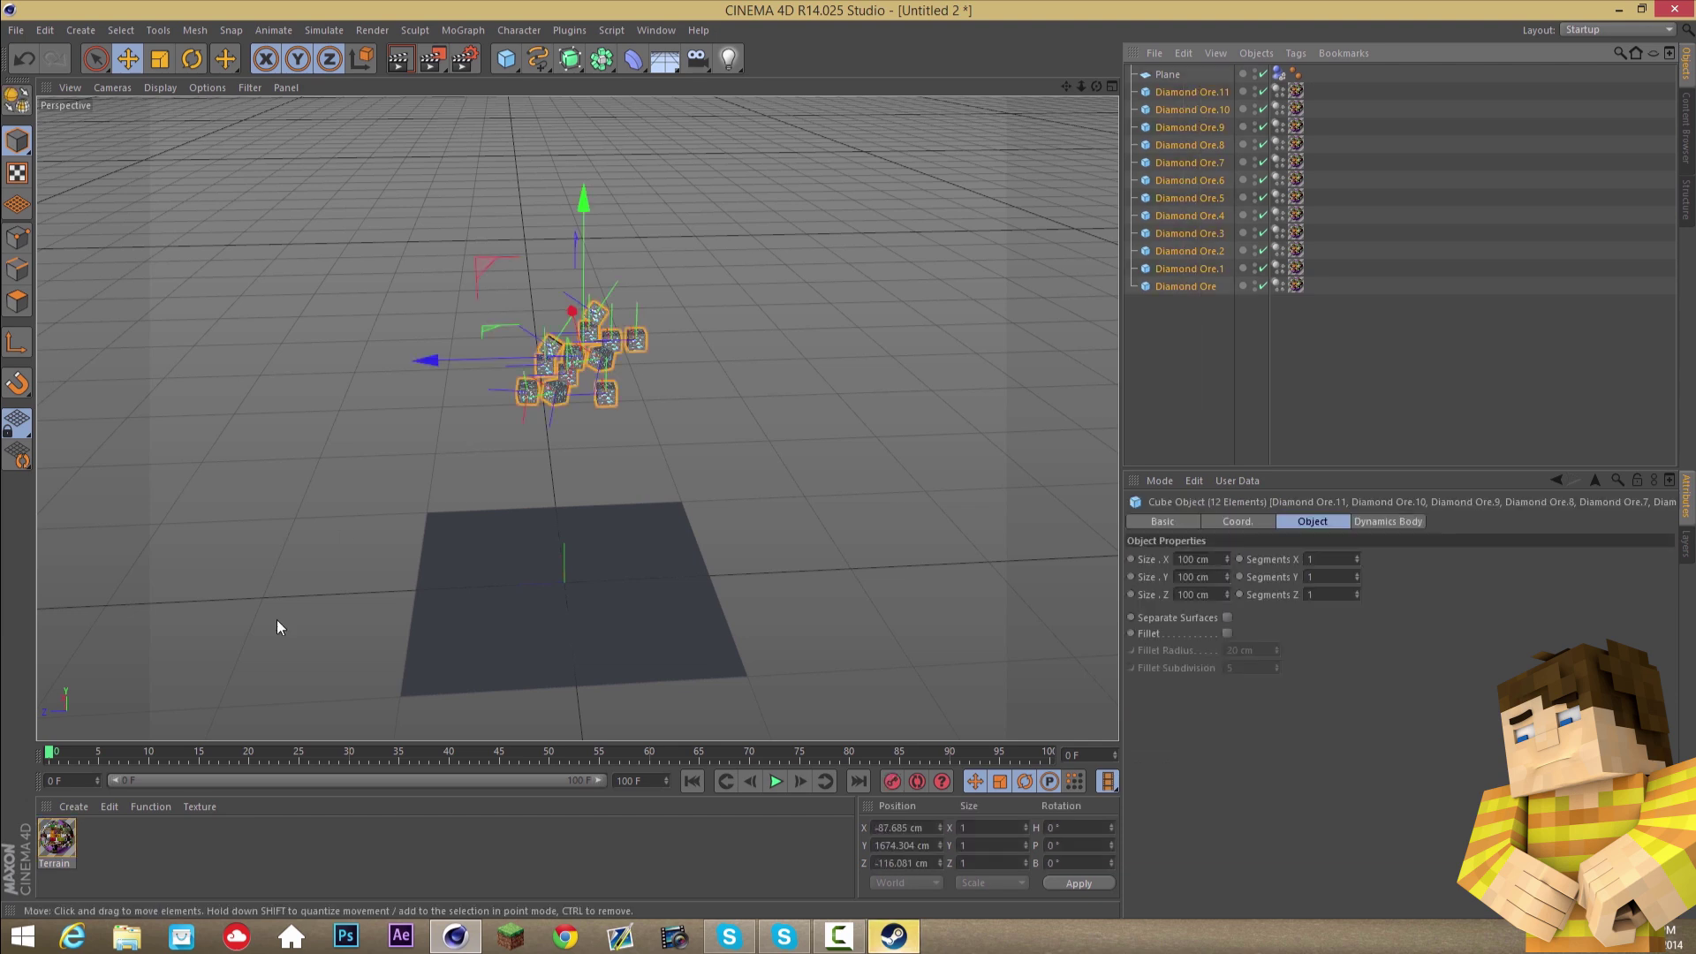
drag(585, 262, 585, 123)
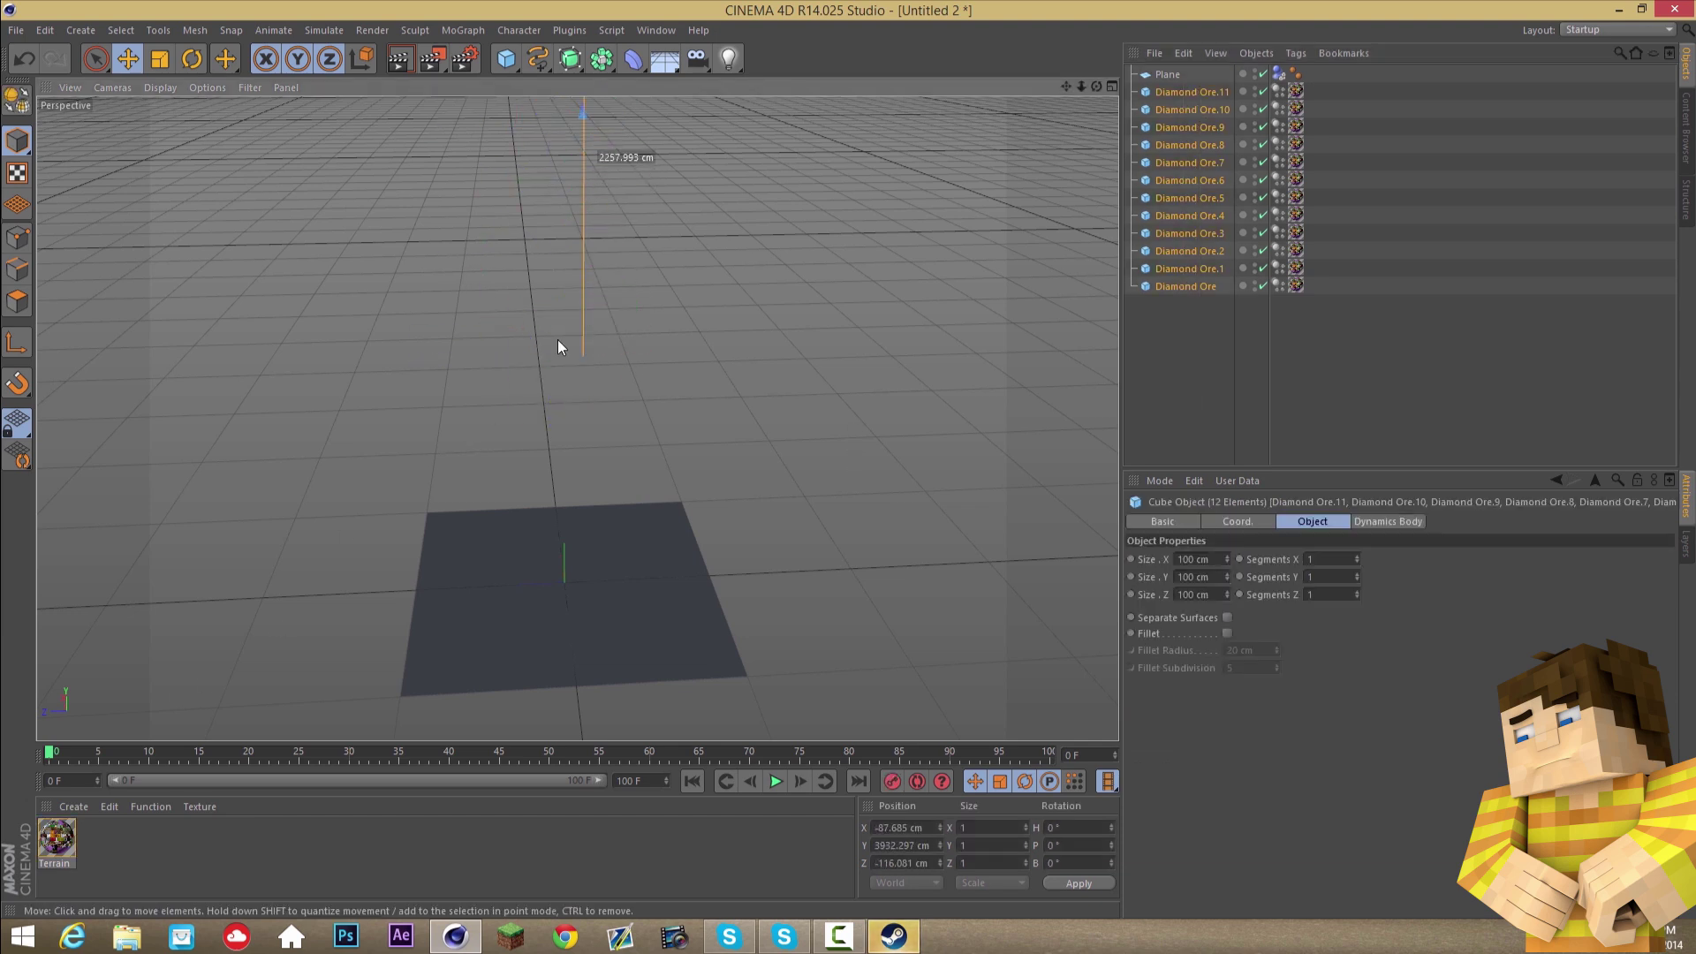
- Play and scrub the animation to examine the blocks' fall from their new height, leaving nothing selected
click(777, 781)
drag(183, 746, 238, 753)
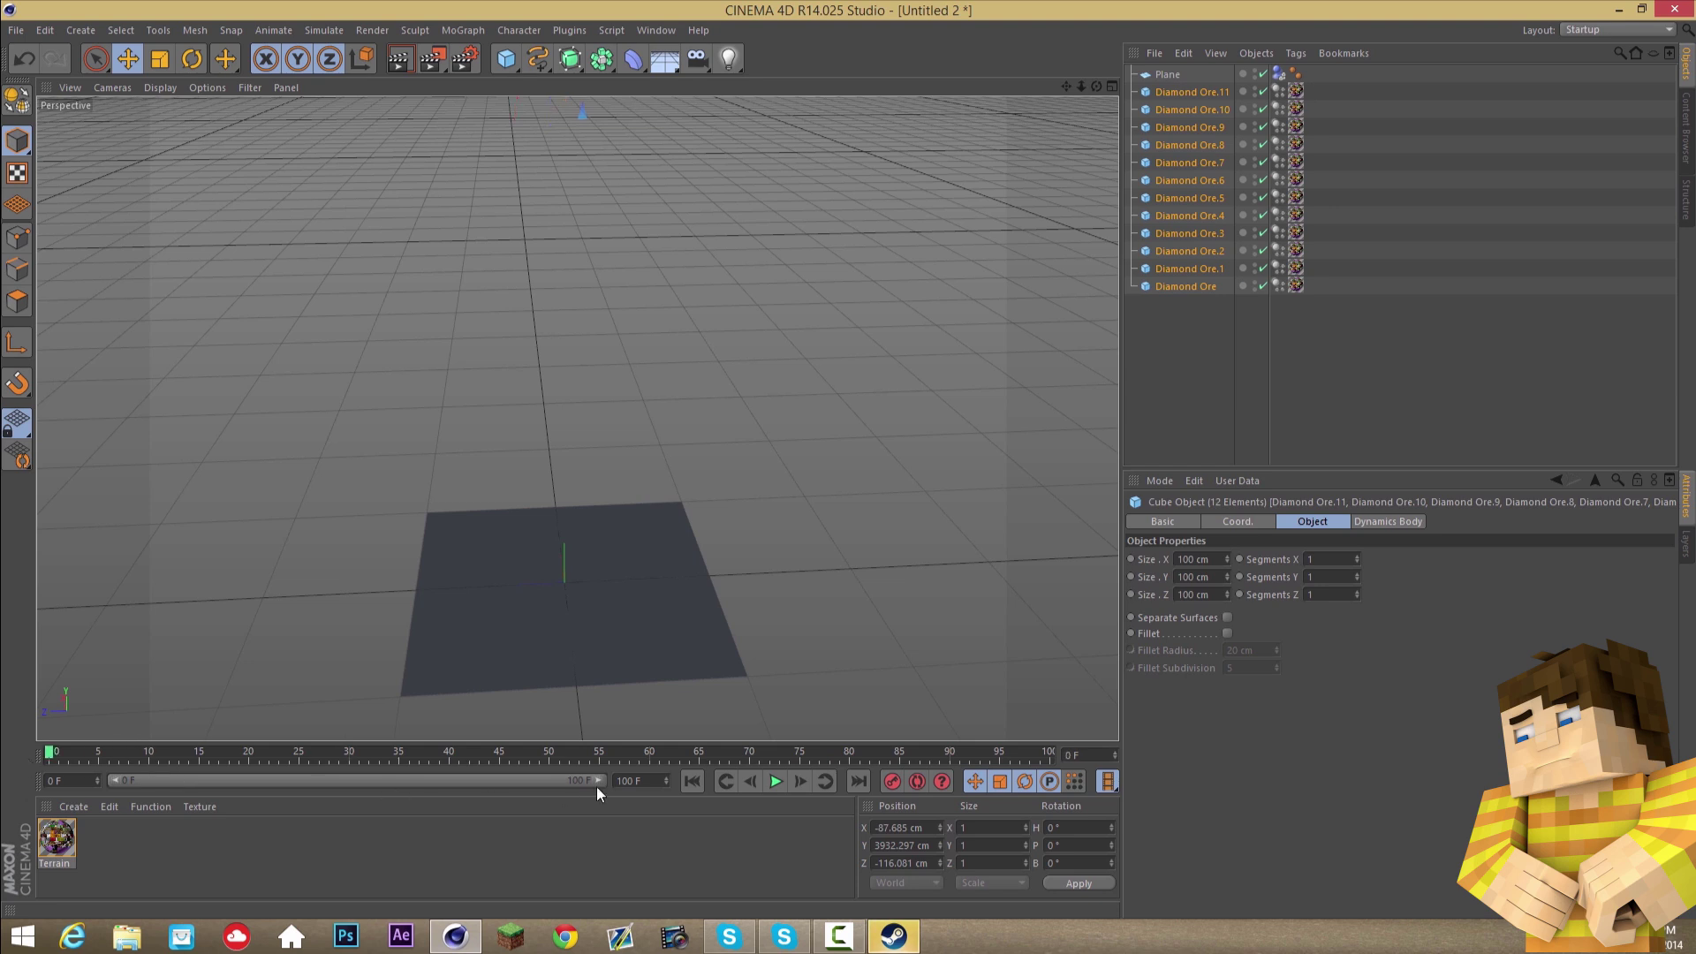
click(776, 781)
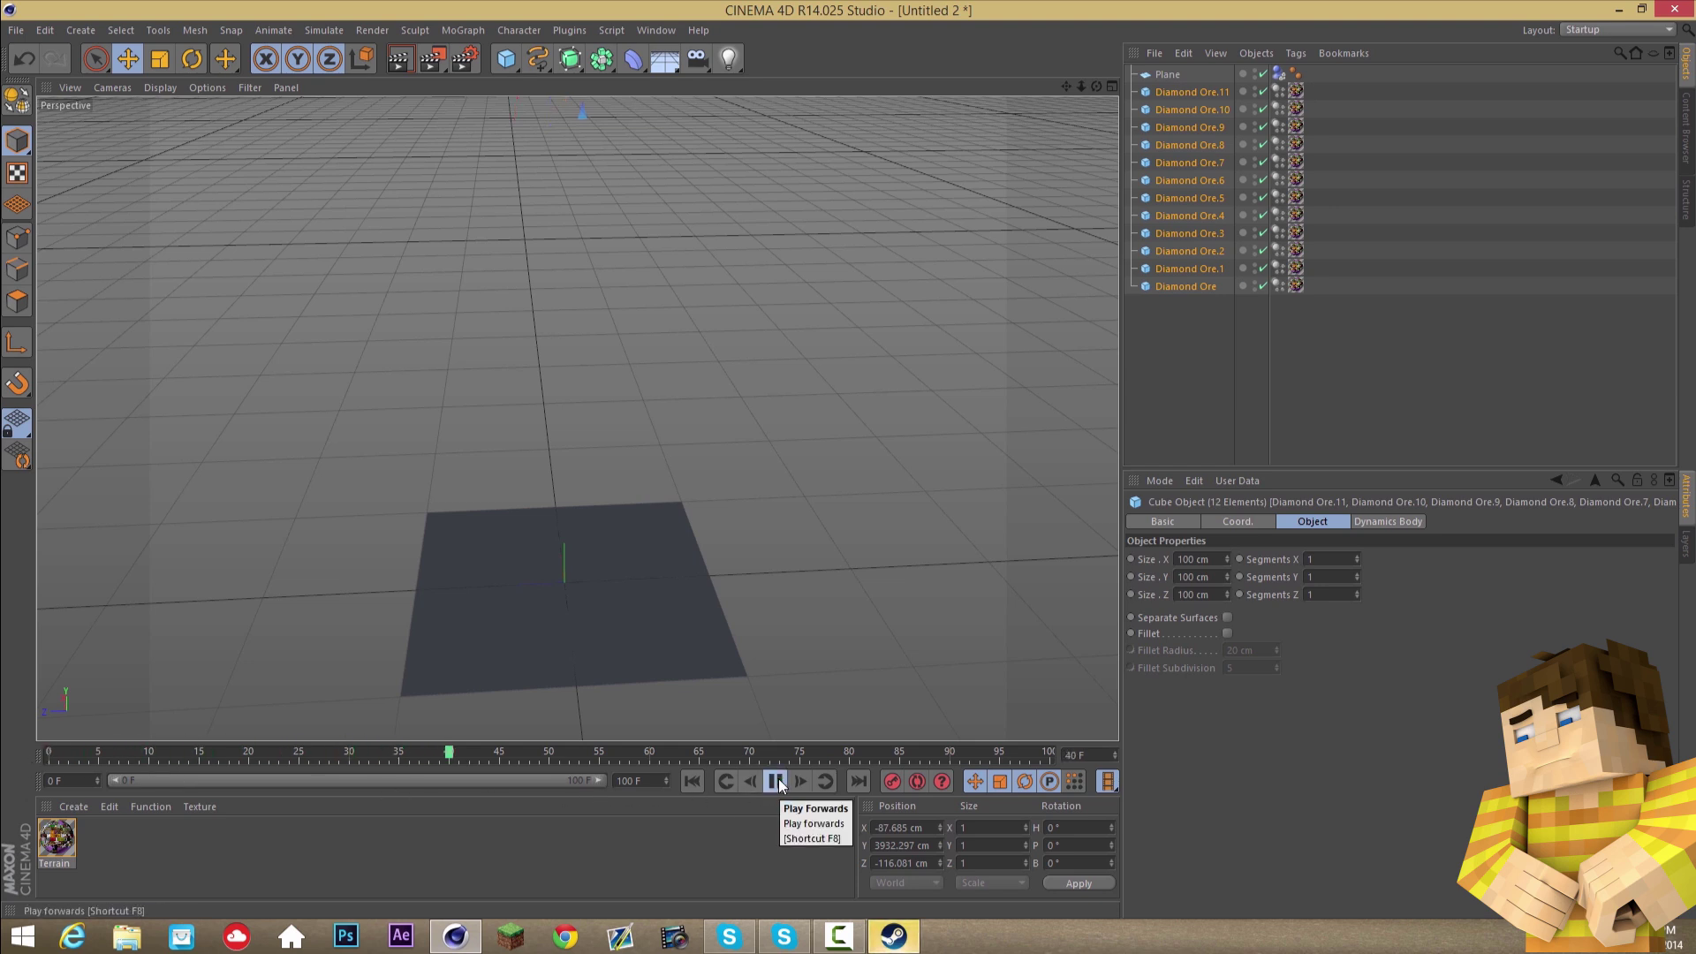
click(777, 781)
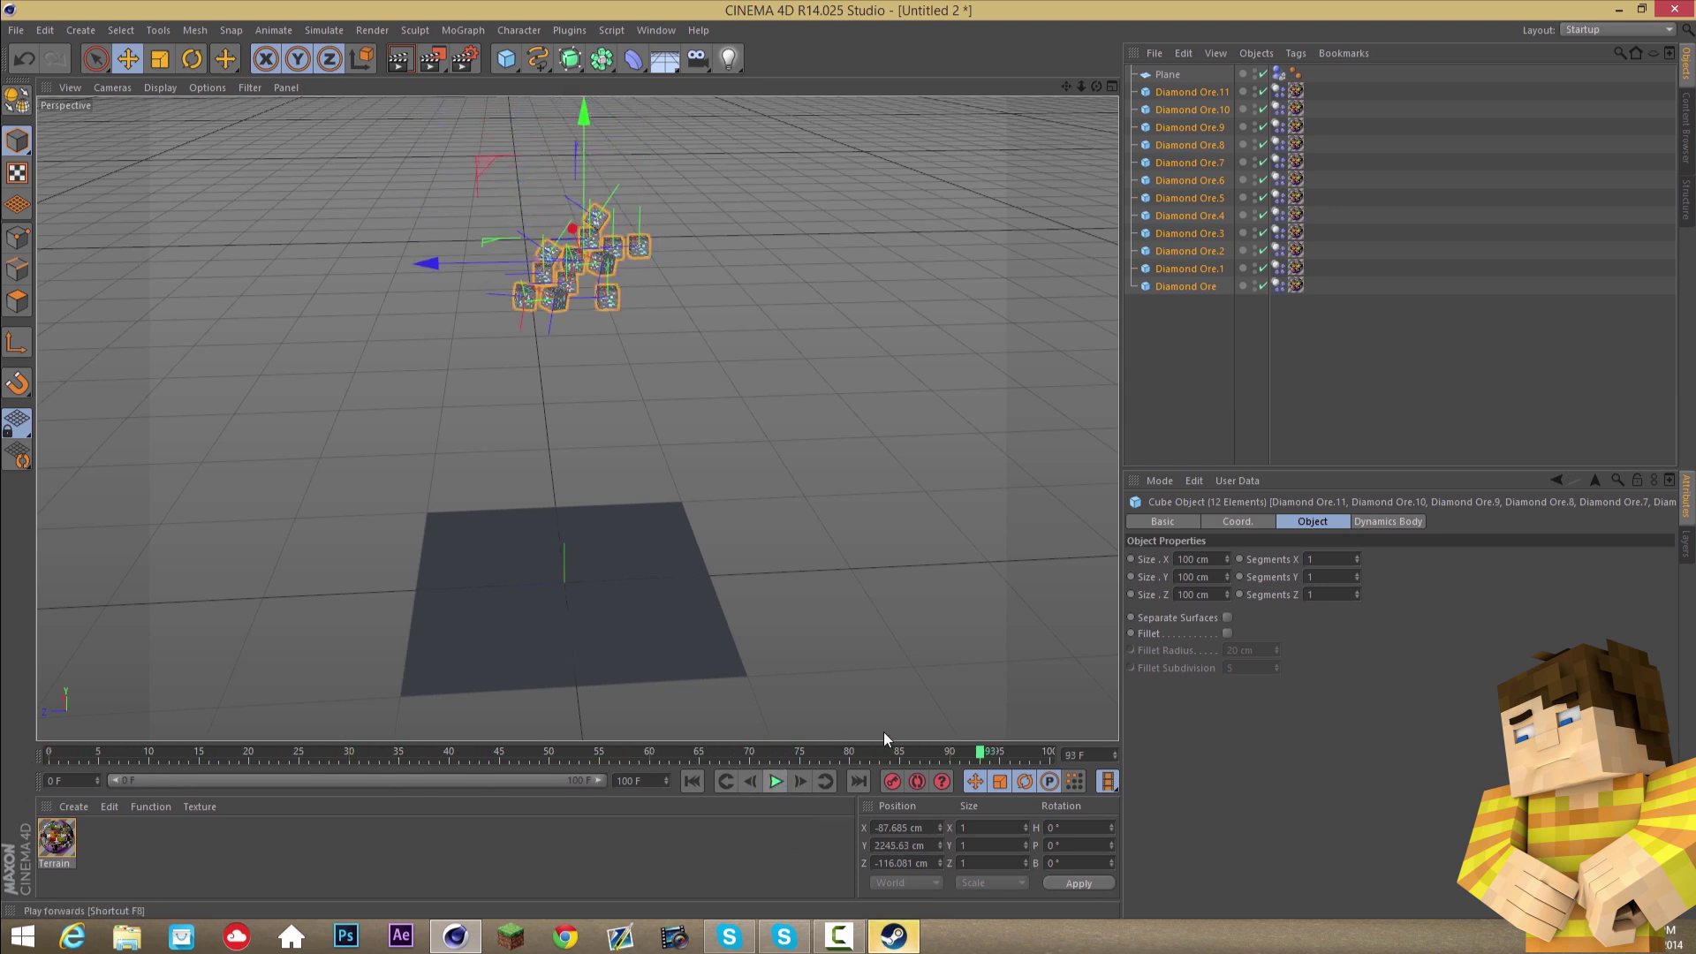
drag(1095, 86, 848, 459)
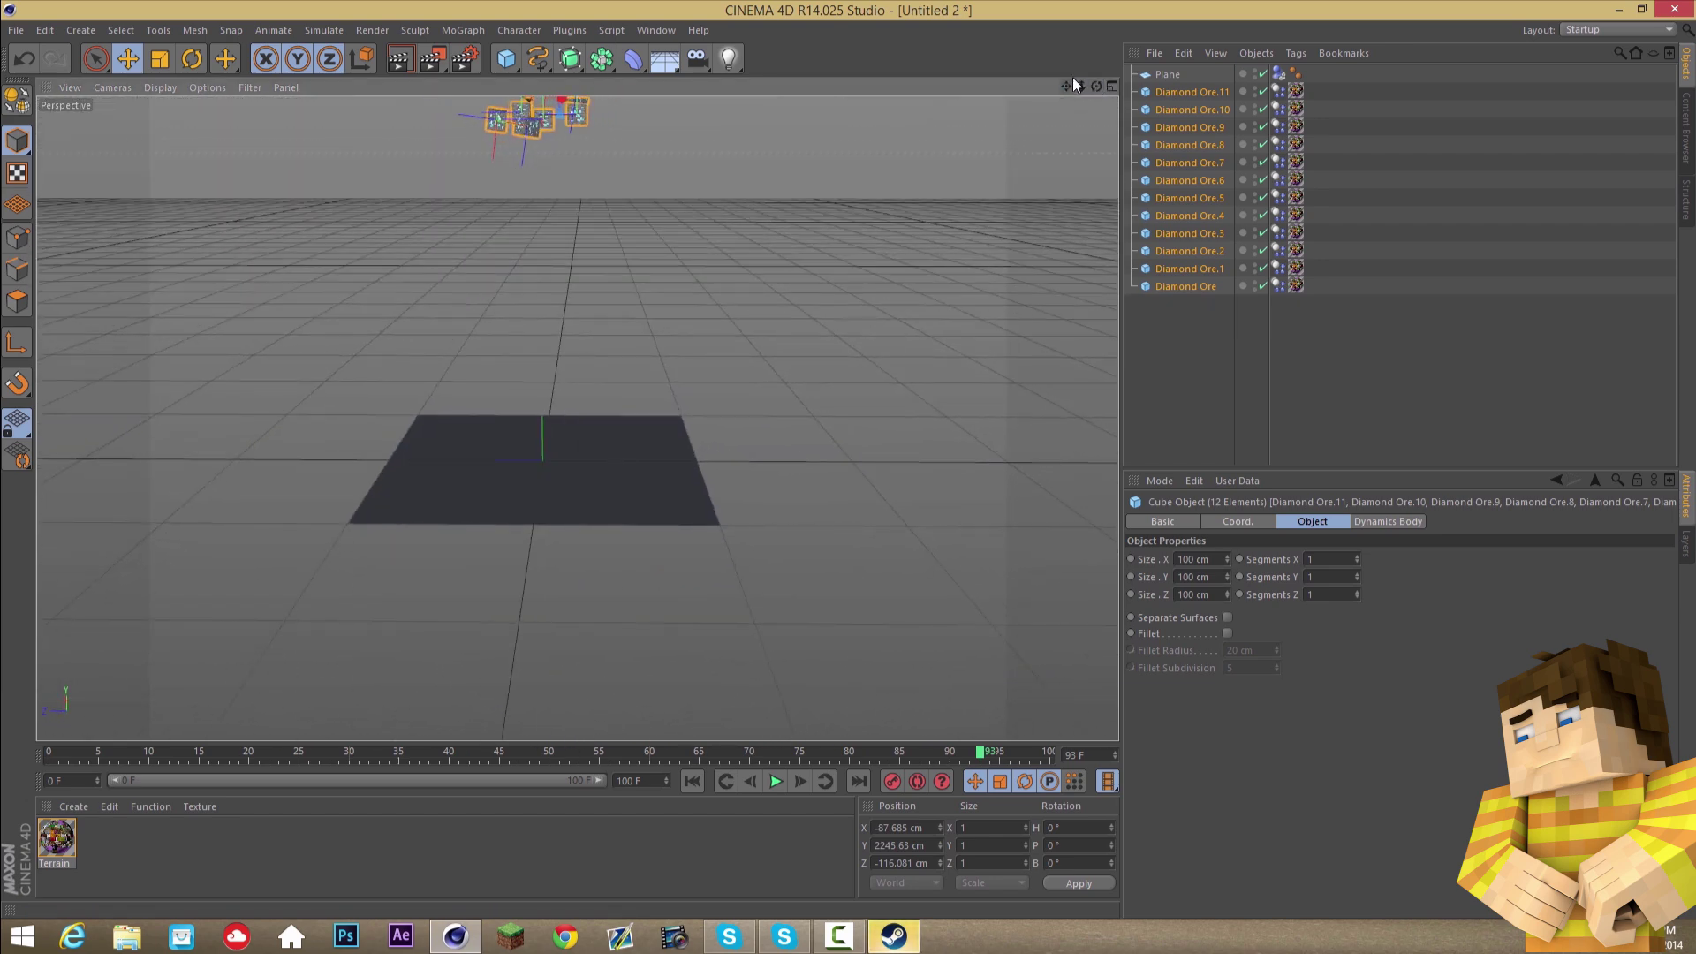
drag(1065, 80, 921, 754)
click(1222, 332)
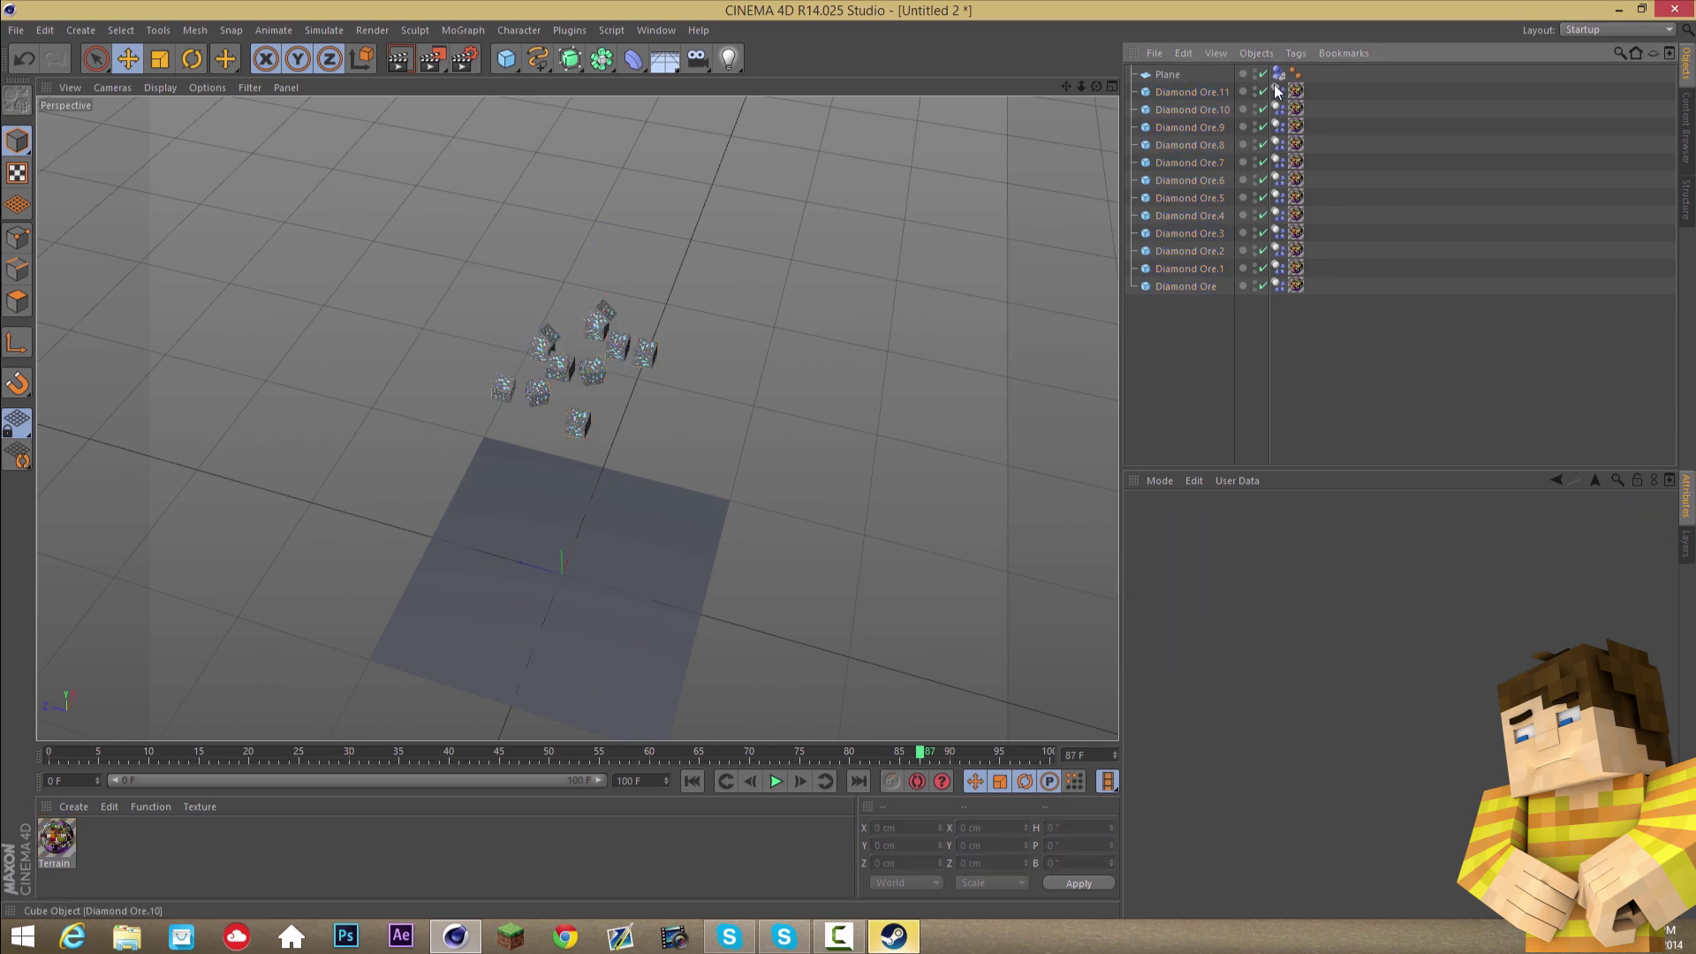
- Try deleting the dynamics keyframes between about frames 35 and 40 for the single Diamond Ore block, play the result, and undo the deletion
click(1278, 285)
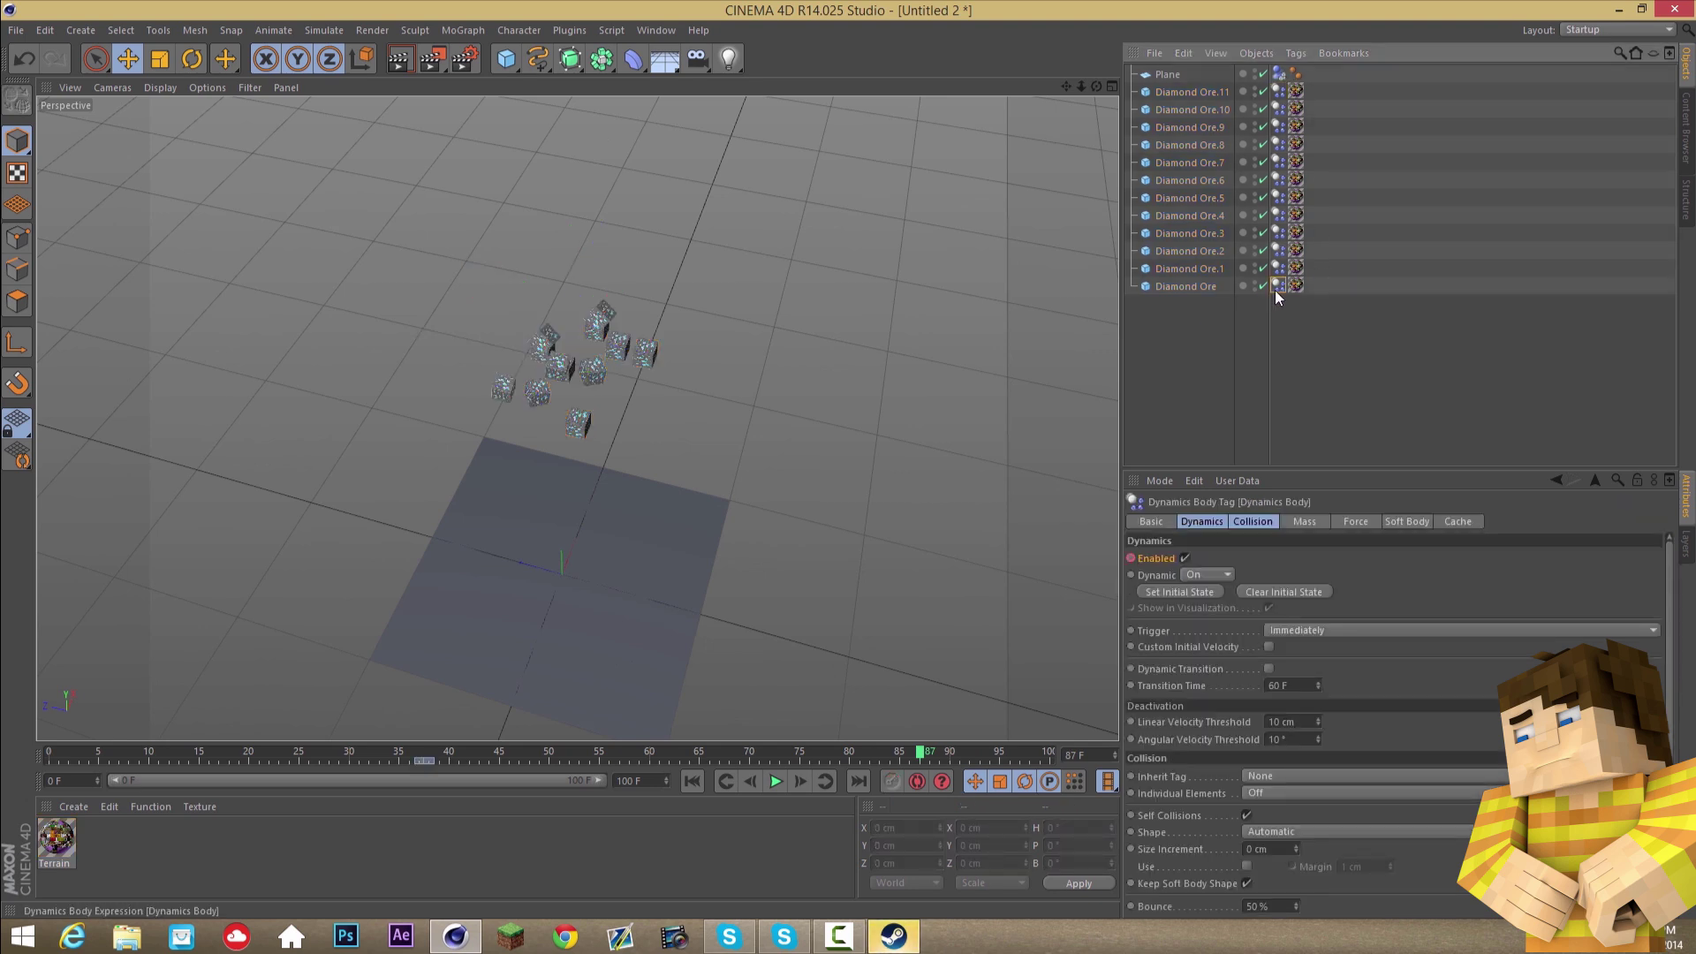
drag(455, 762, 389, 765)
key(Delete)
drag(71, 753, 55, 753)
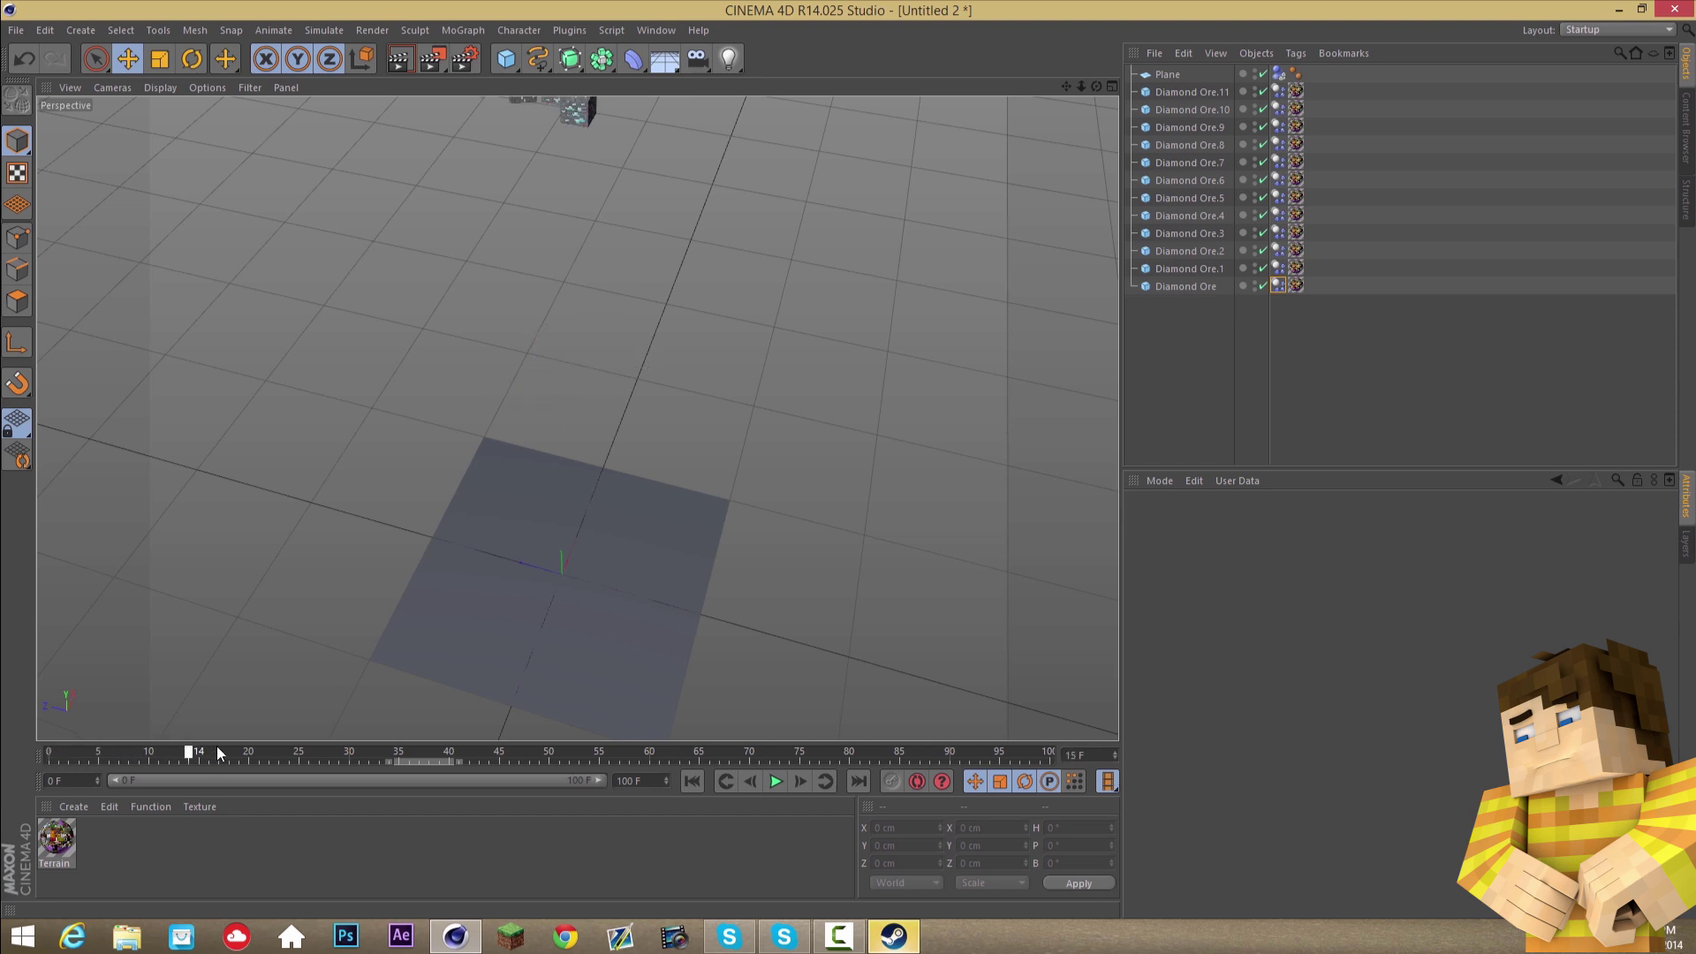
click(777, 783)
click(777, 783)
click(1311, 364)
click(24, 58)
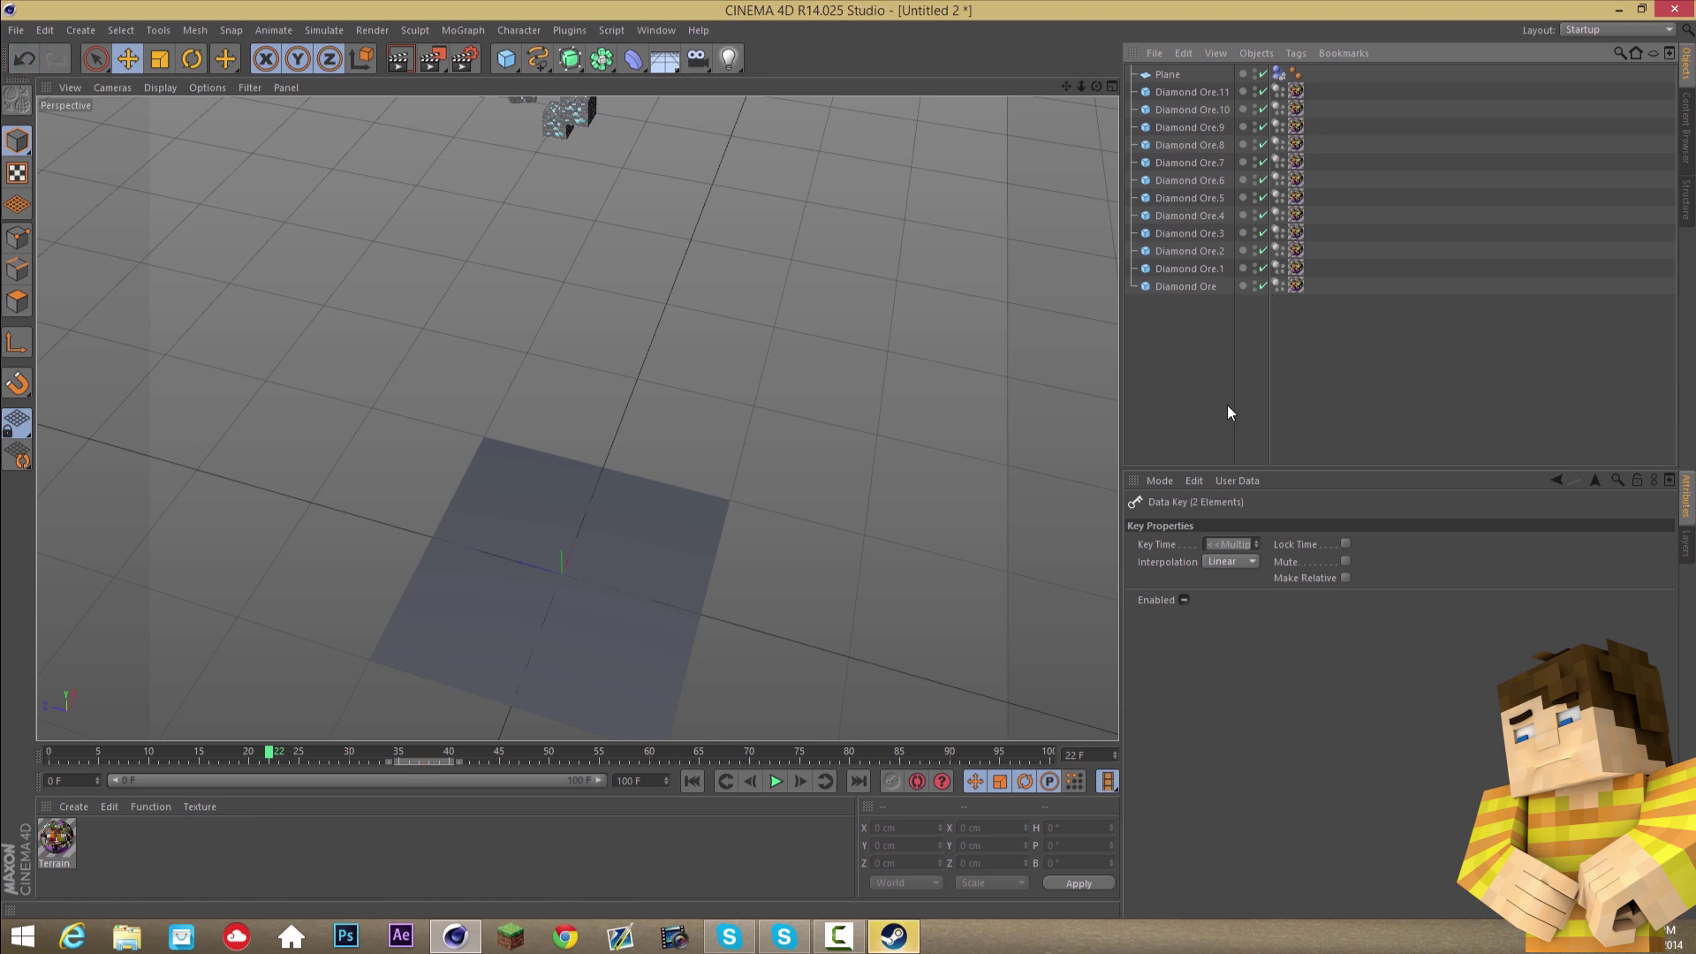
- Select all twelve ore blocks' dynamics tags, enable their dynamics at frame 0, and delete their keyframes near frame 38
drag(1272, 257, 1278, 66)
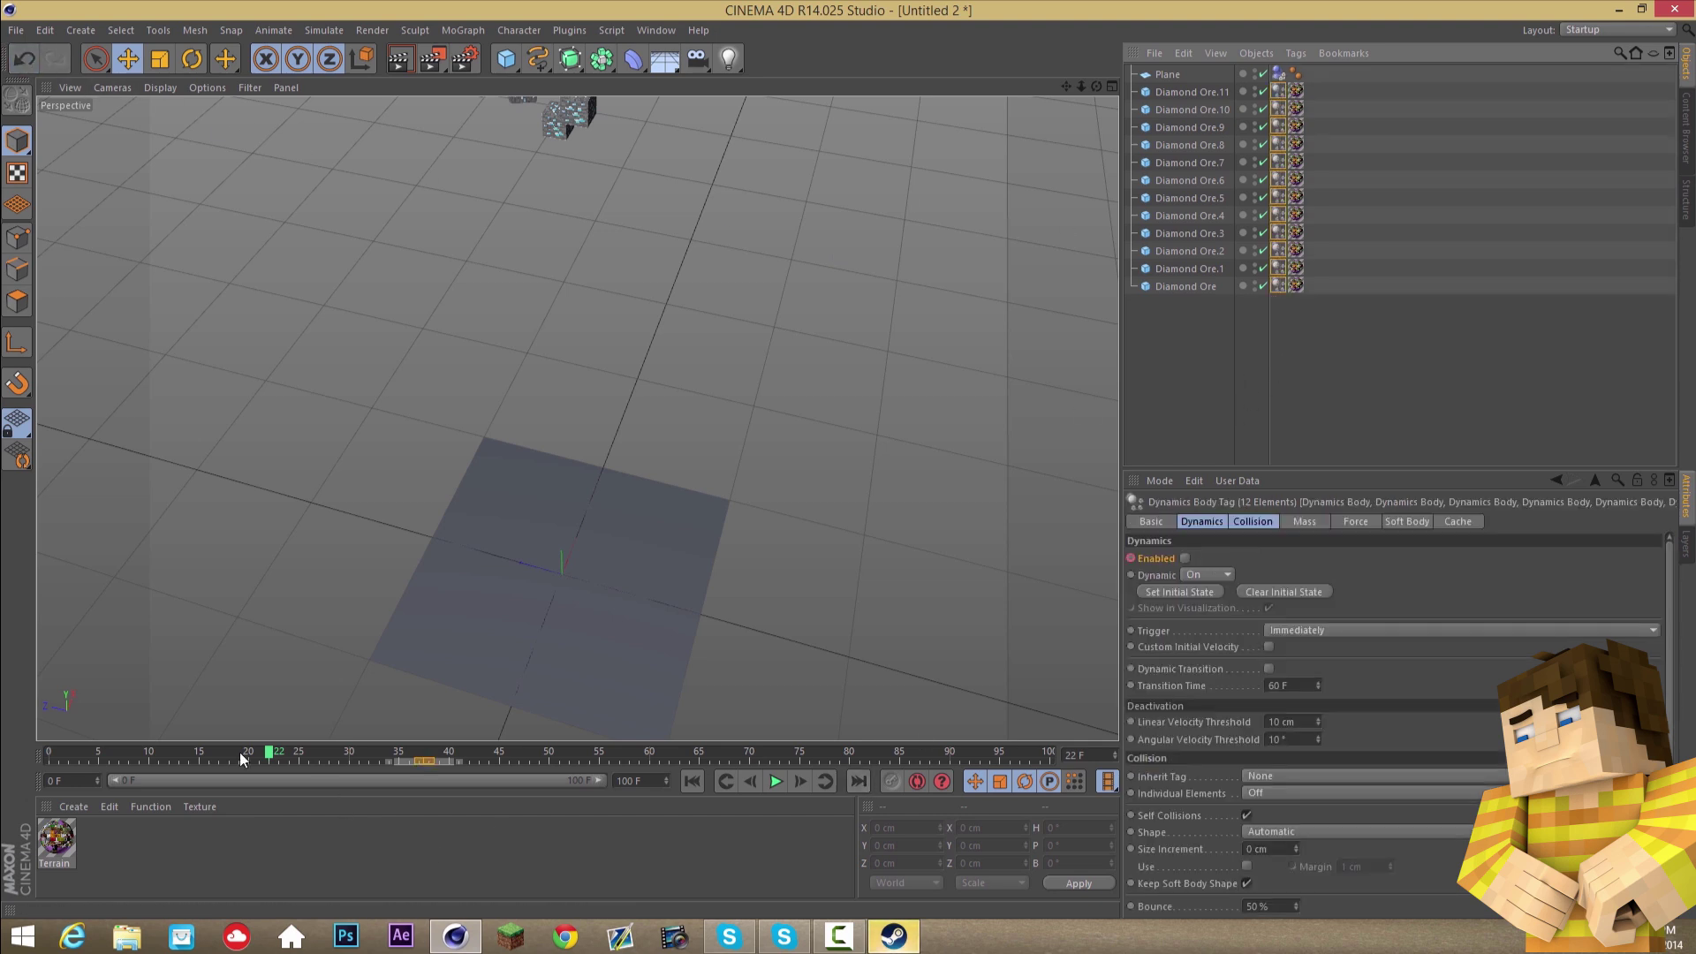
drag(78, 756, 45, 756)
click(1184, 559)
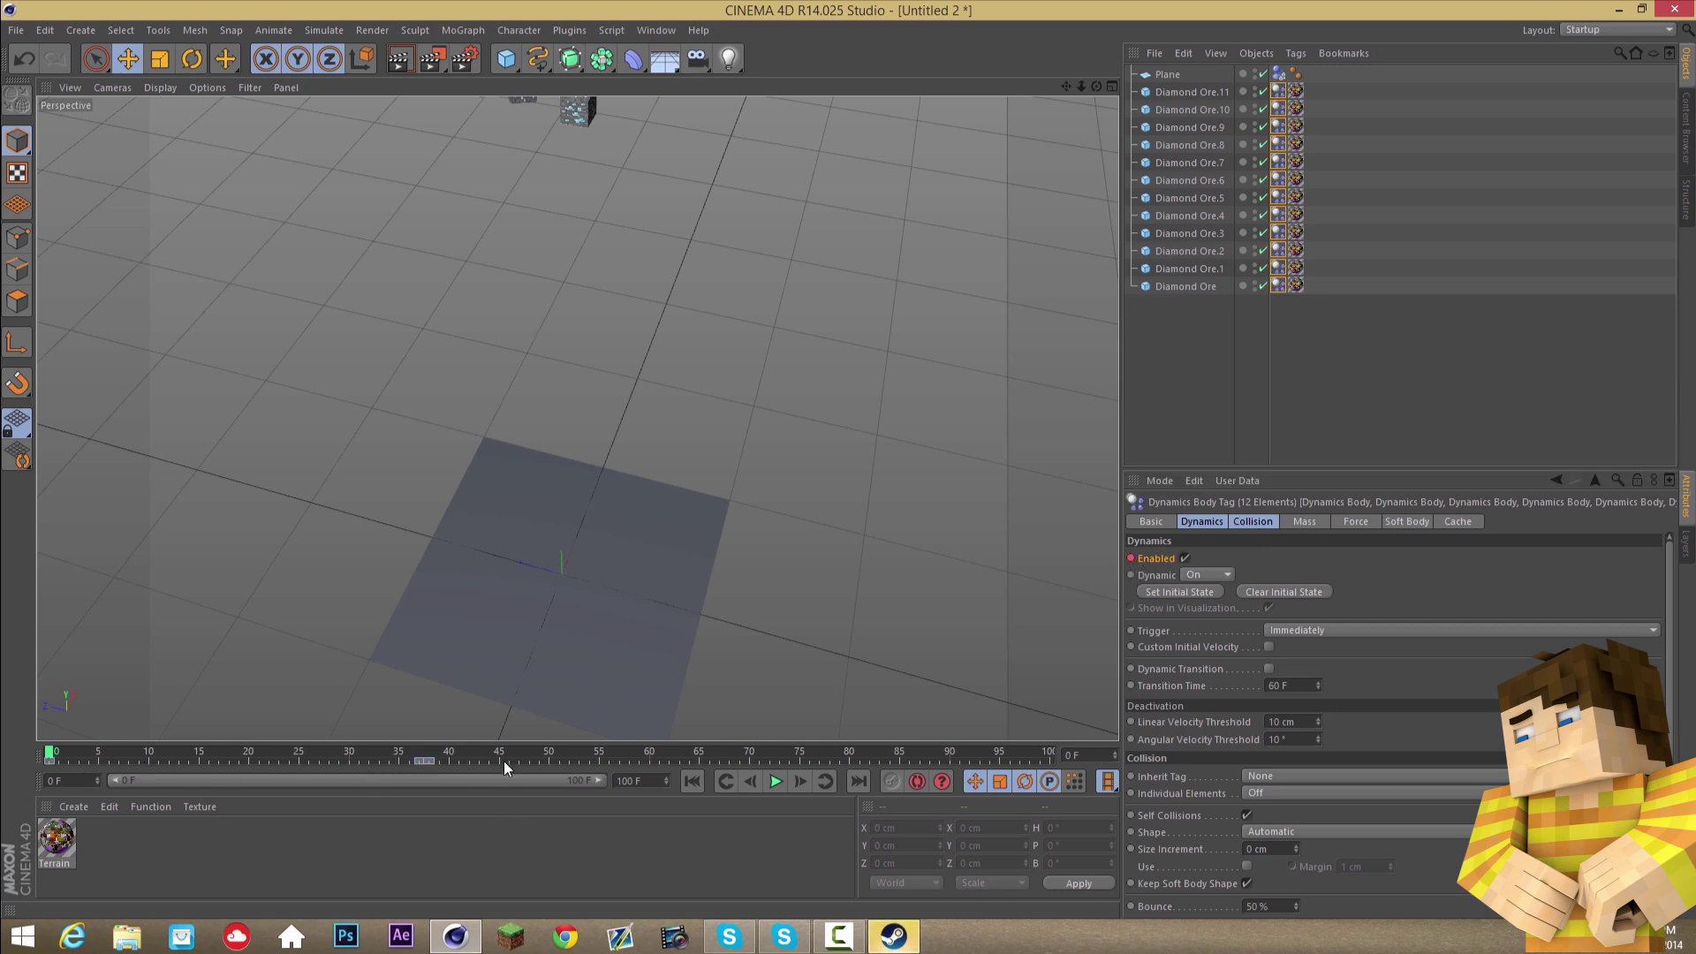
drag(505, 760, 317, 783)
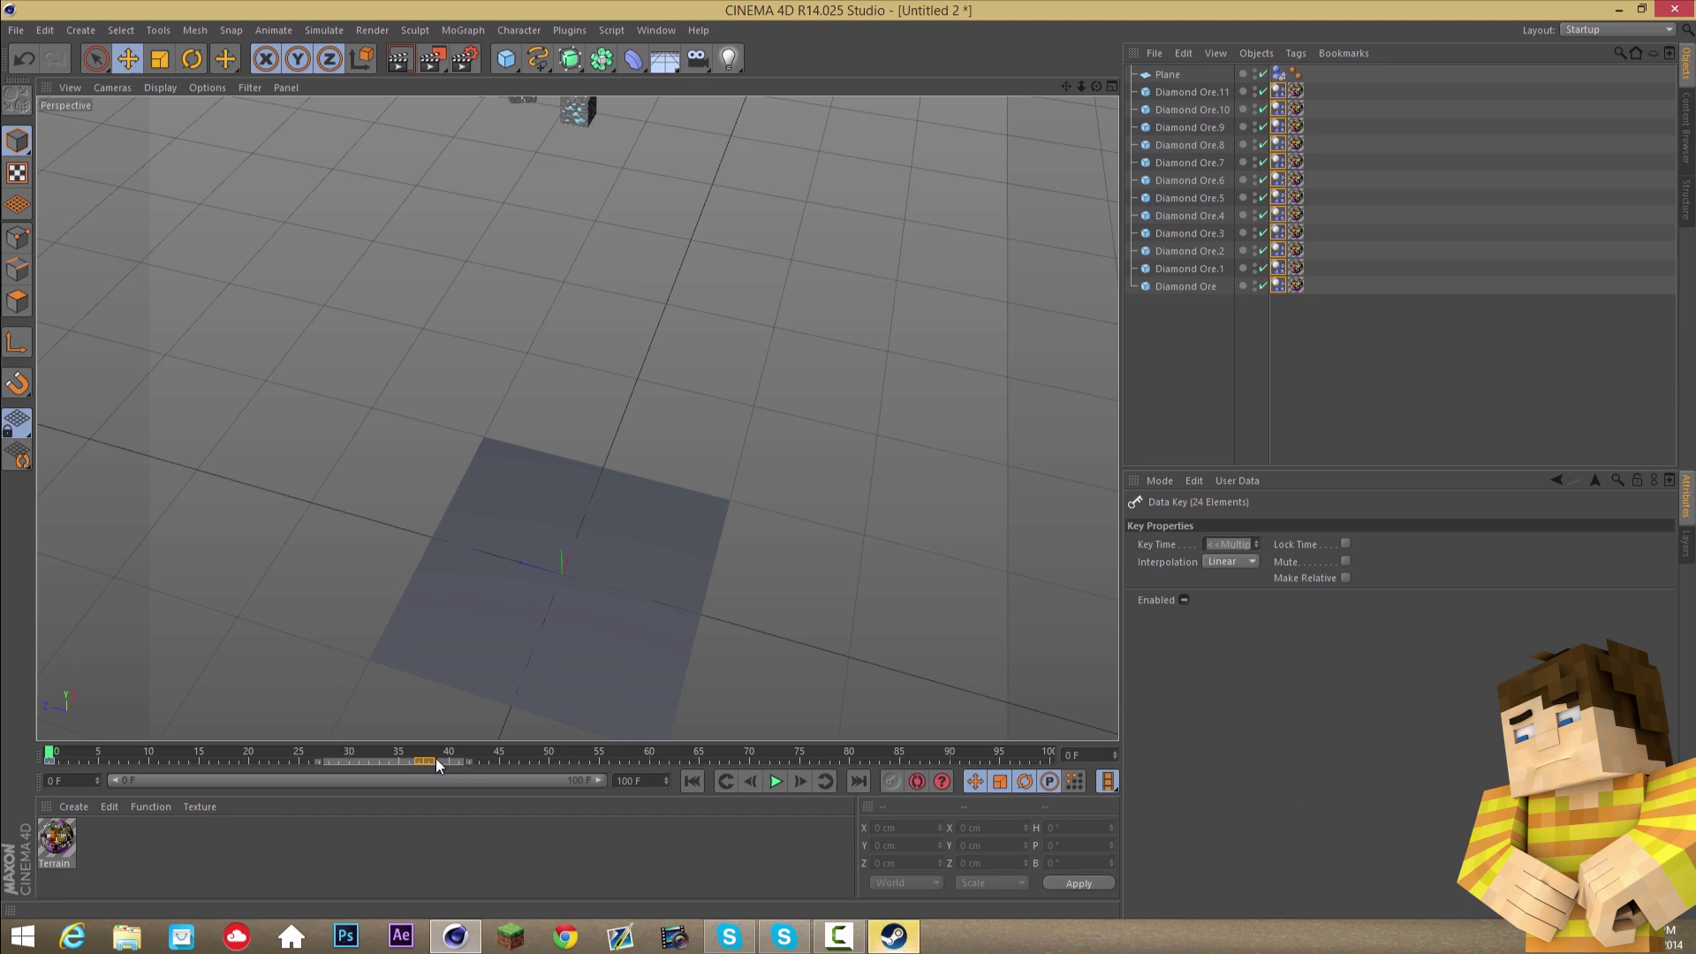
key(Delete)
- Play the animation from frame 0 and scrub the landing to examine the blocks' immediate drop onto the plane
drag(116, 752, 3, 786)
drag(1101, 83, 851, 466)
drag(1073, 81, 840, 459)
mouse_move(1097, 87)
mouse_down()
mouse_move(848, 460)
mouse_move(1097, 87)
mouse_up()
click(775, 783)
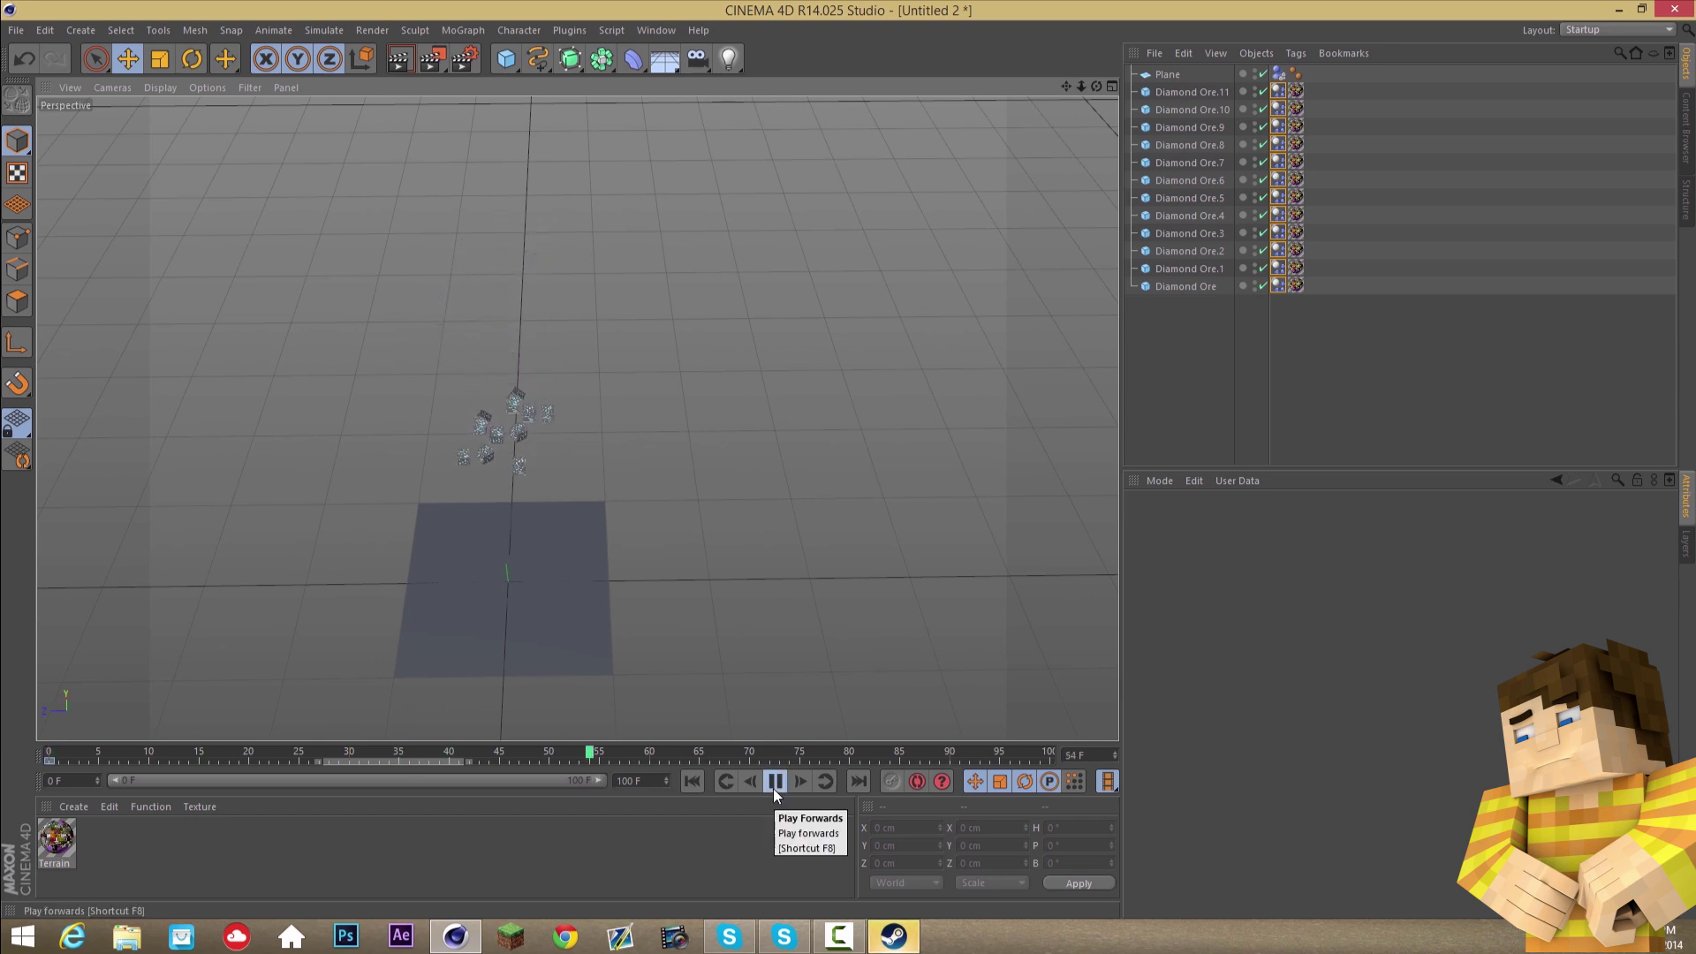
click(772, 788)
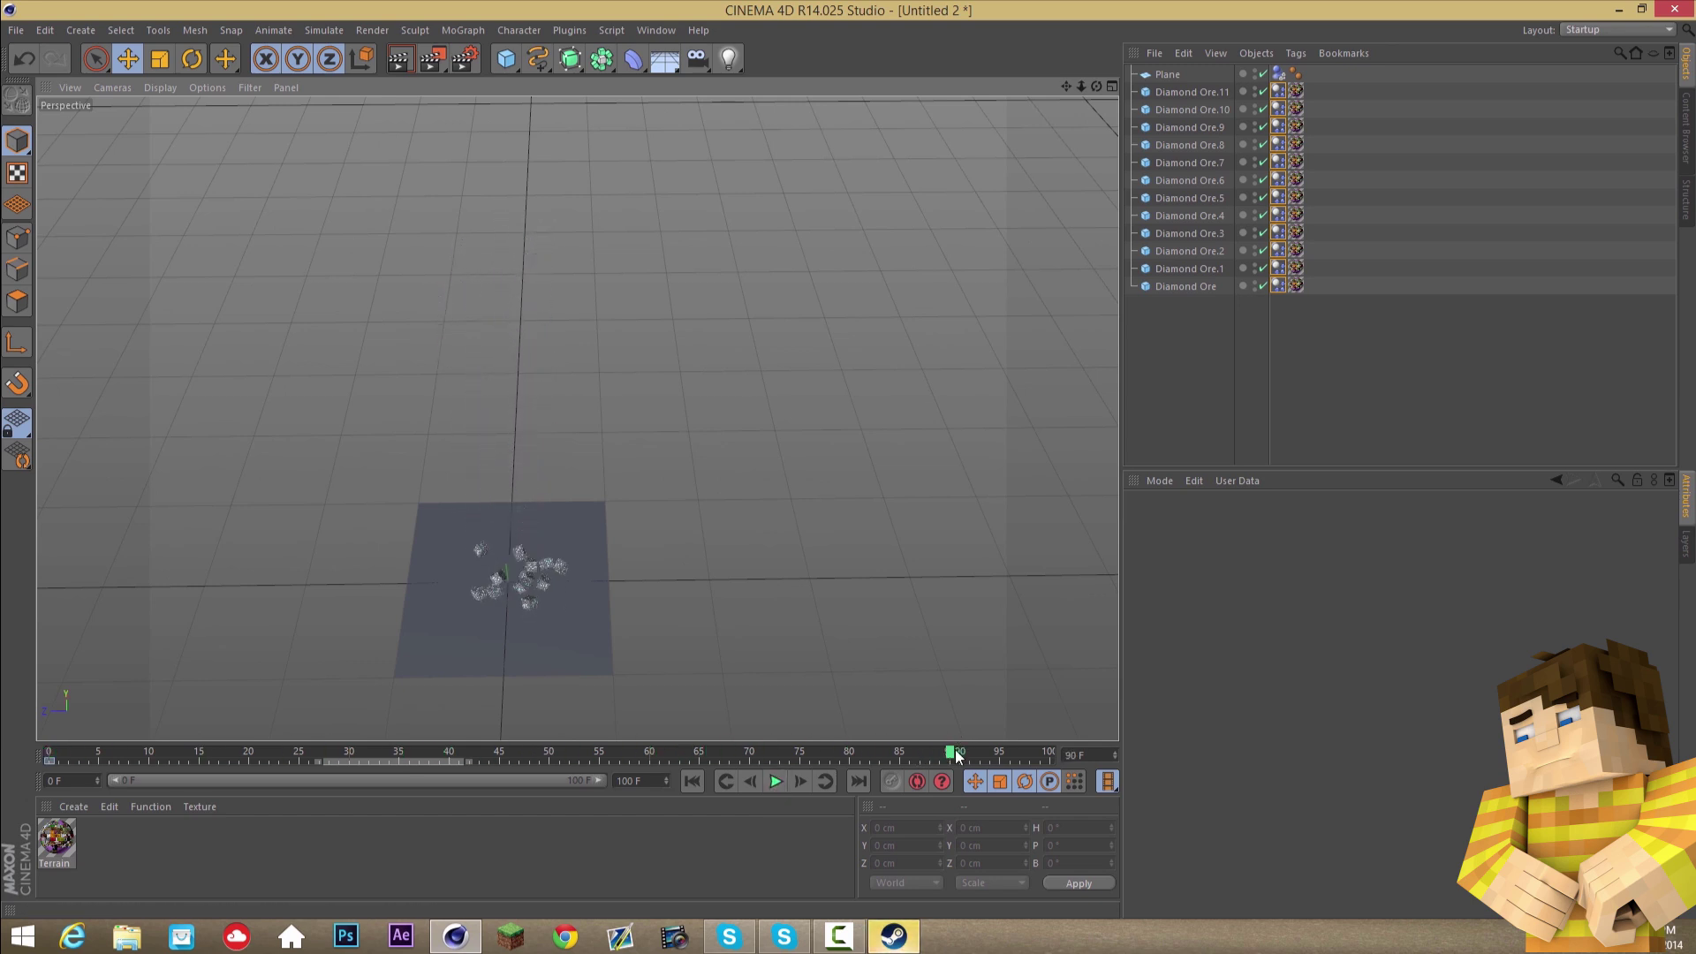
drag(953, 753, 921, 759)
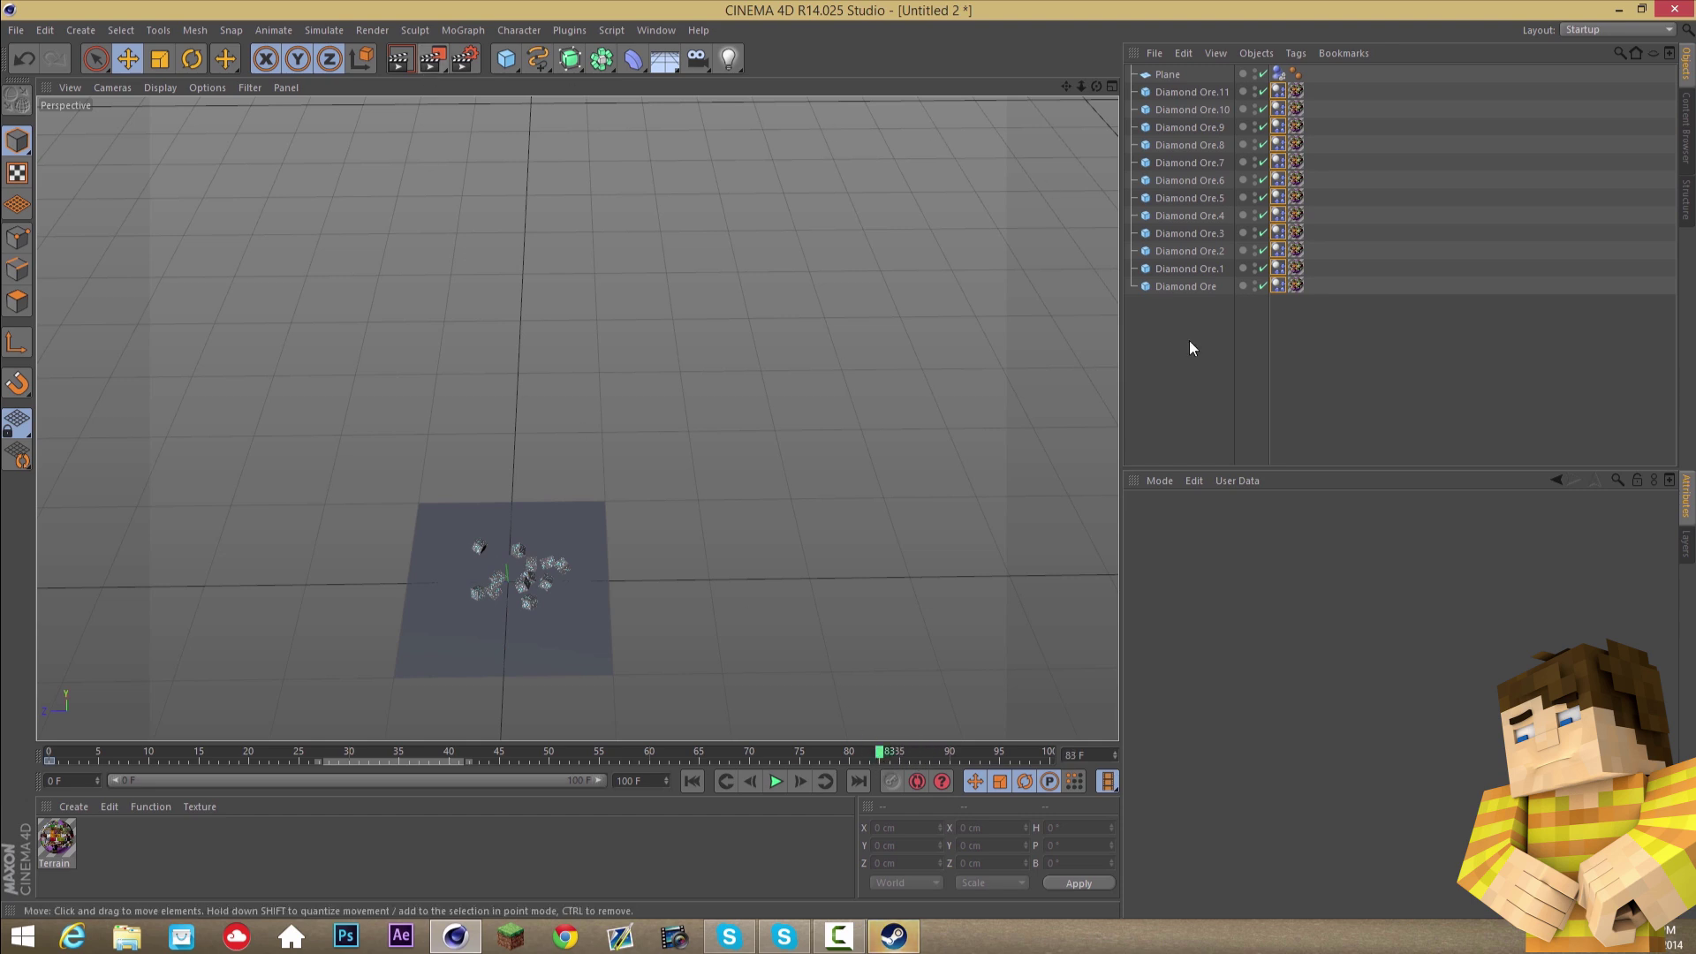
- Show the general Dynamics settings of the project
click(1161, 479)
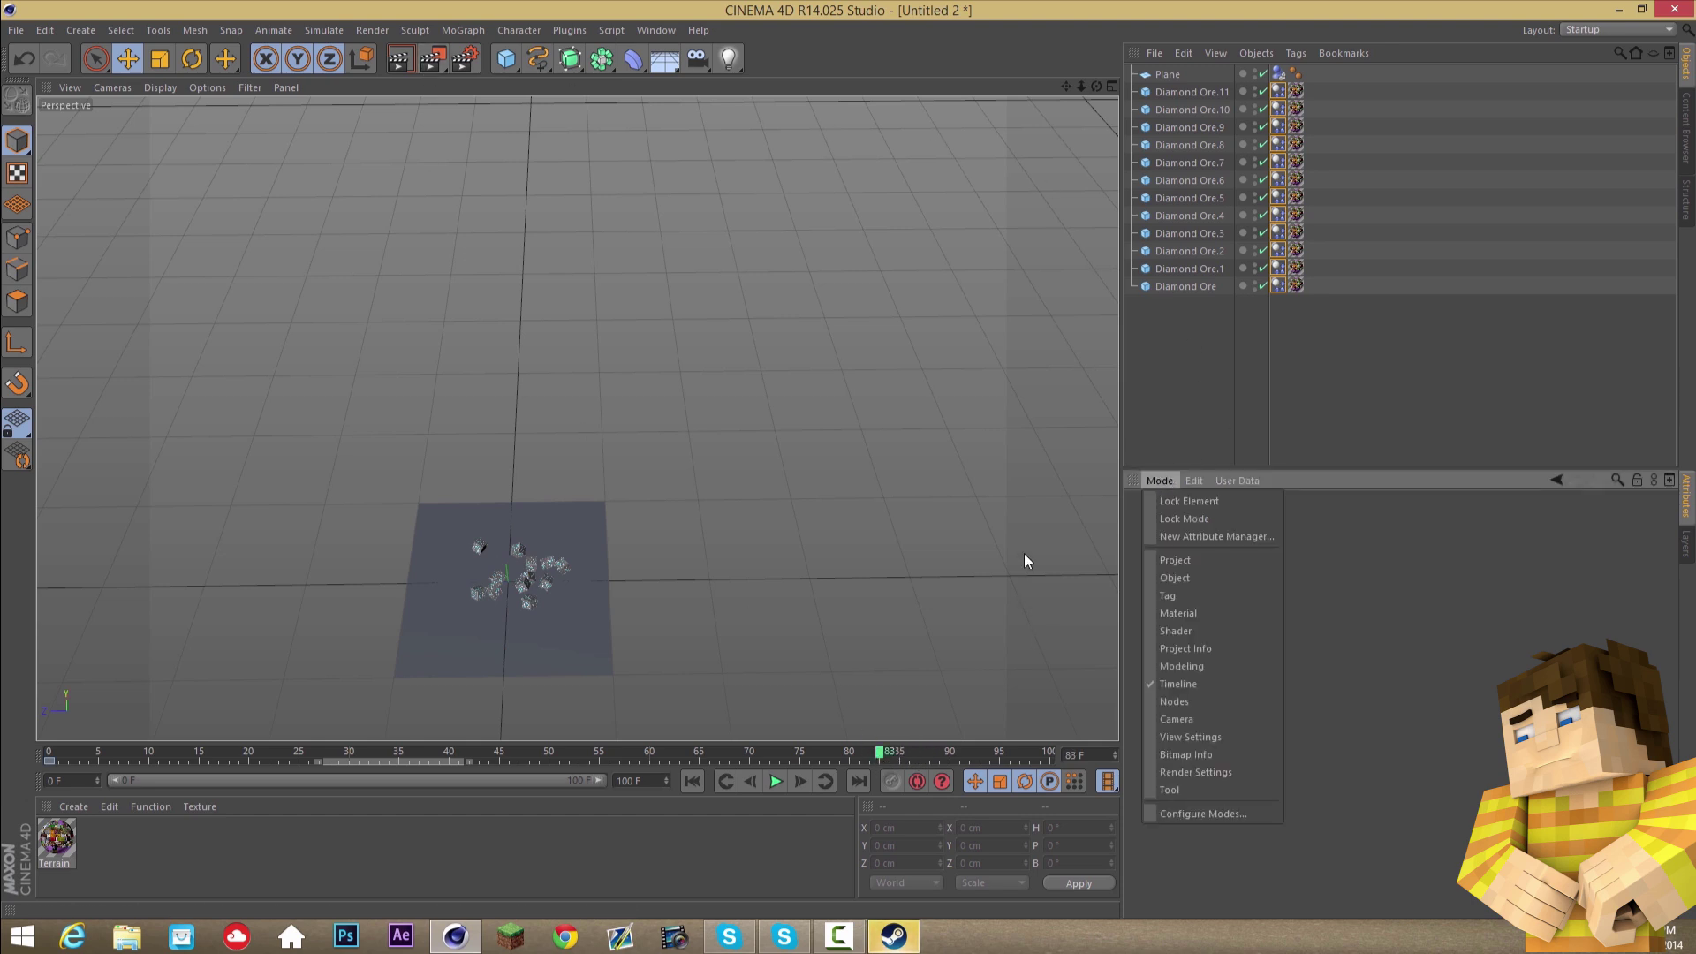
click(1094, 87)
mouse_move(1096, 87)
mouse_down()
mouse_move(853, 463)
mouse_move(1067, 89)
mouse_up()
drag(1082, 87, 1142, 91)
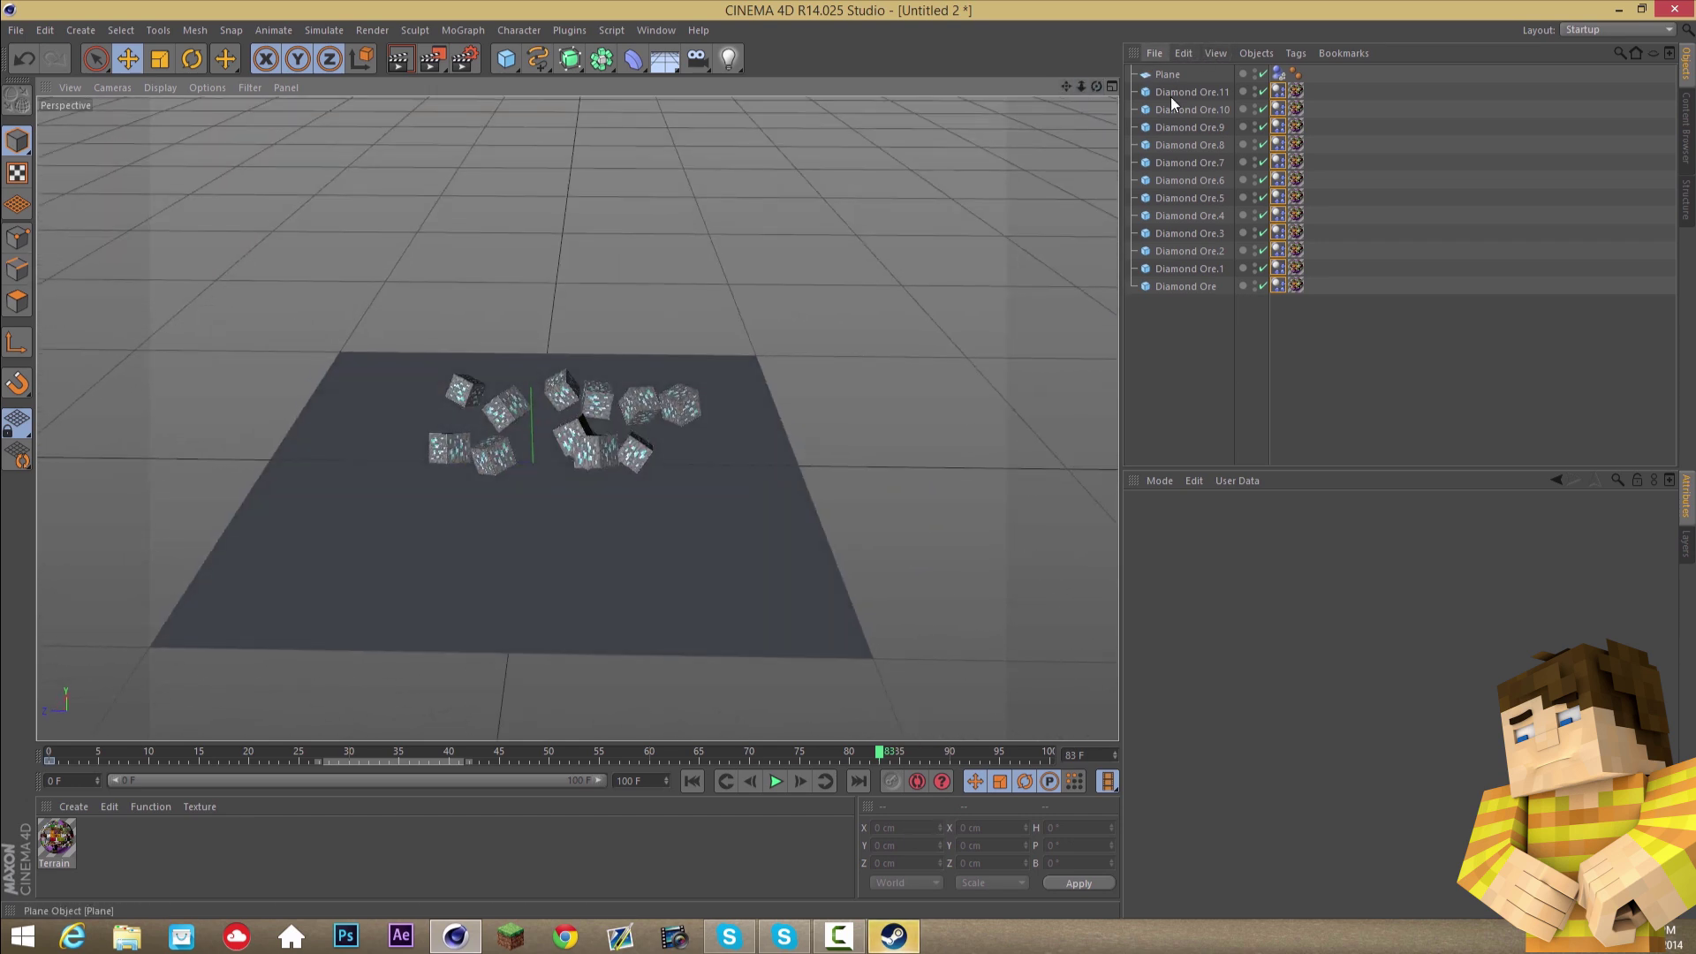
click(1161, 482)
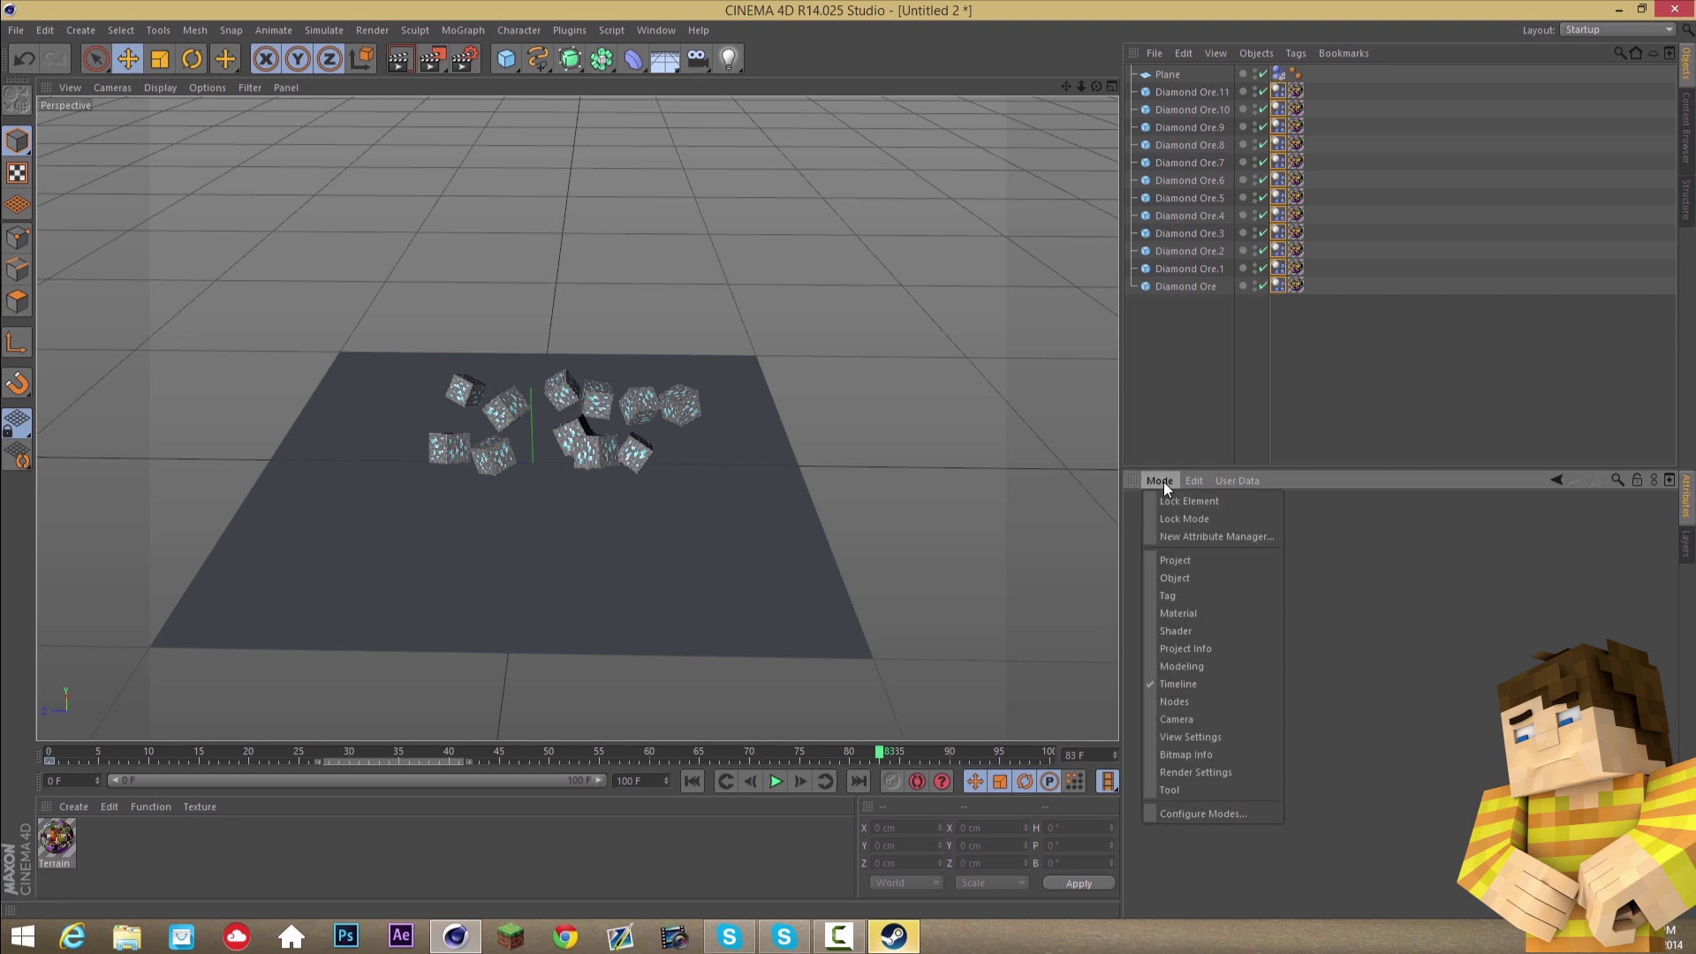
click(1172, 562)
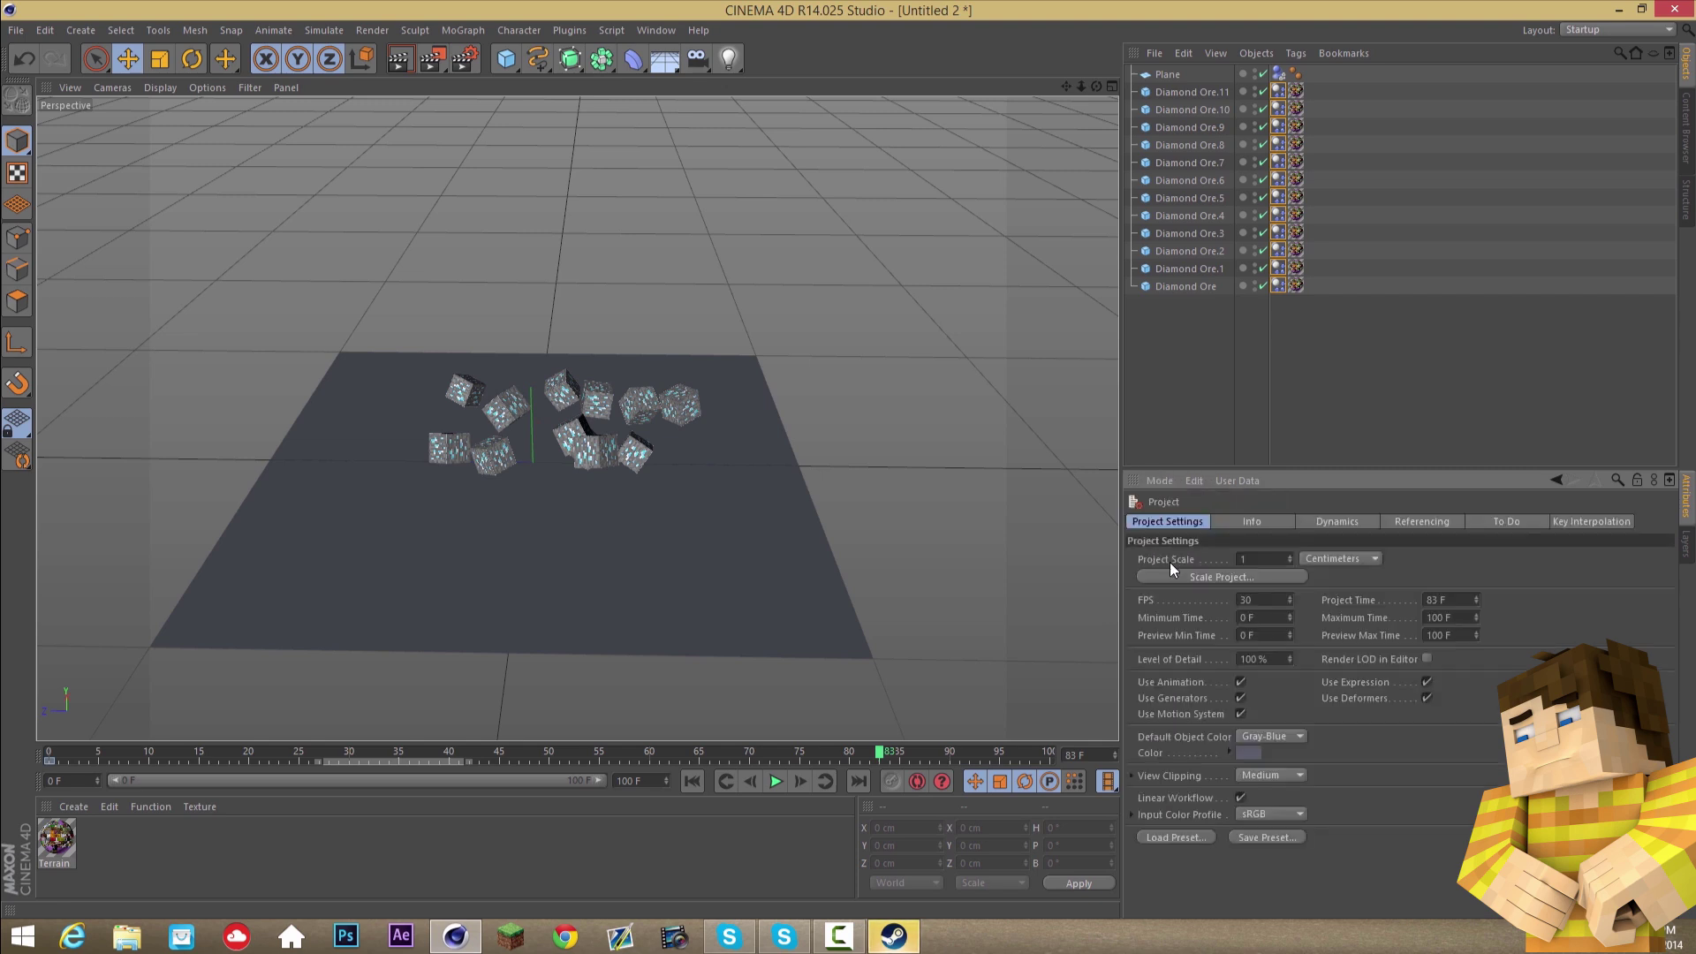
click(1332, 521)
- Replay the drop from frame 0 and scrub around frame 85 to examine how the blocks land on the plane
drag(871, 755, 46, 755)
click(781, 786)
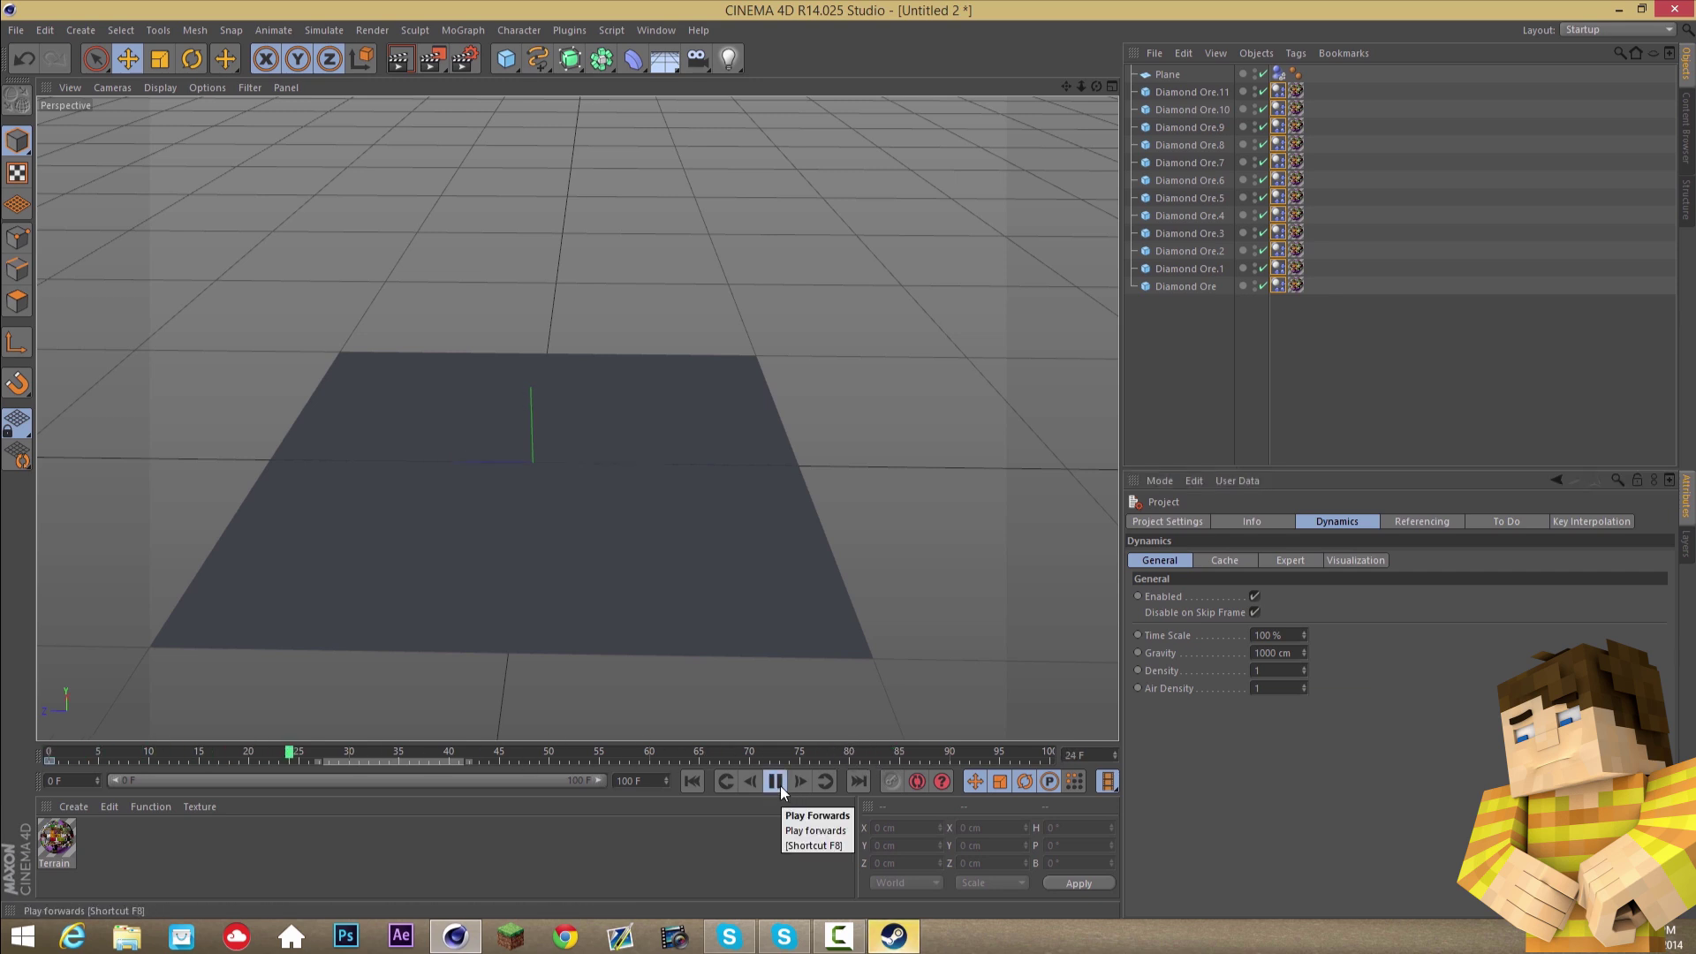
click(781, 786)
click(782, 784)
click(782, 785)
drag(878, 755, 900, 755)
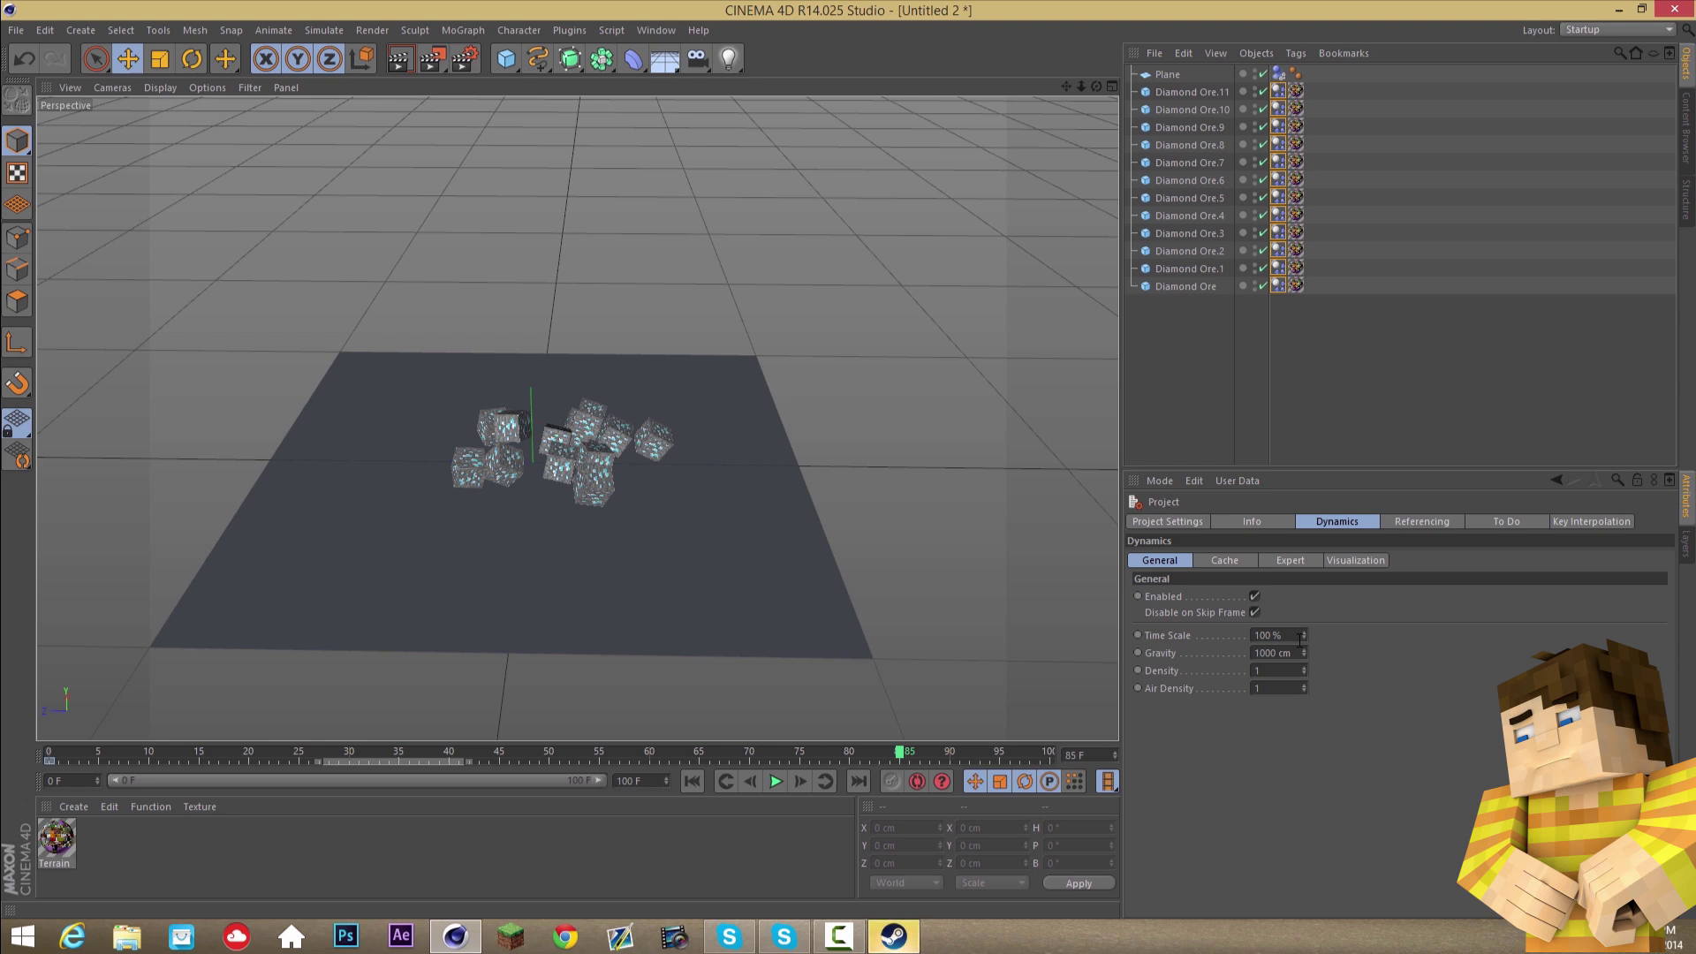
drag(1096, 87, 861, 462)
- Set the project's gravity to 0 cm and play the animation from frame 0
double_click(1256, 654)
text(0)
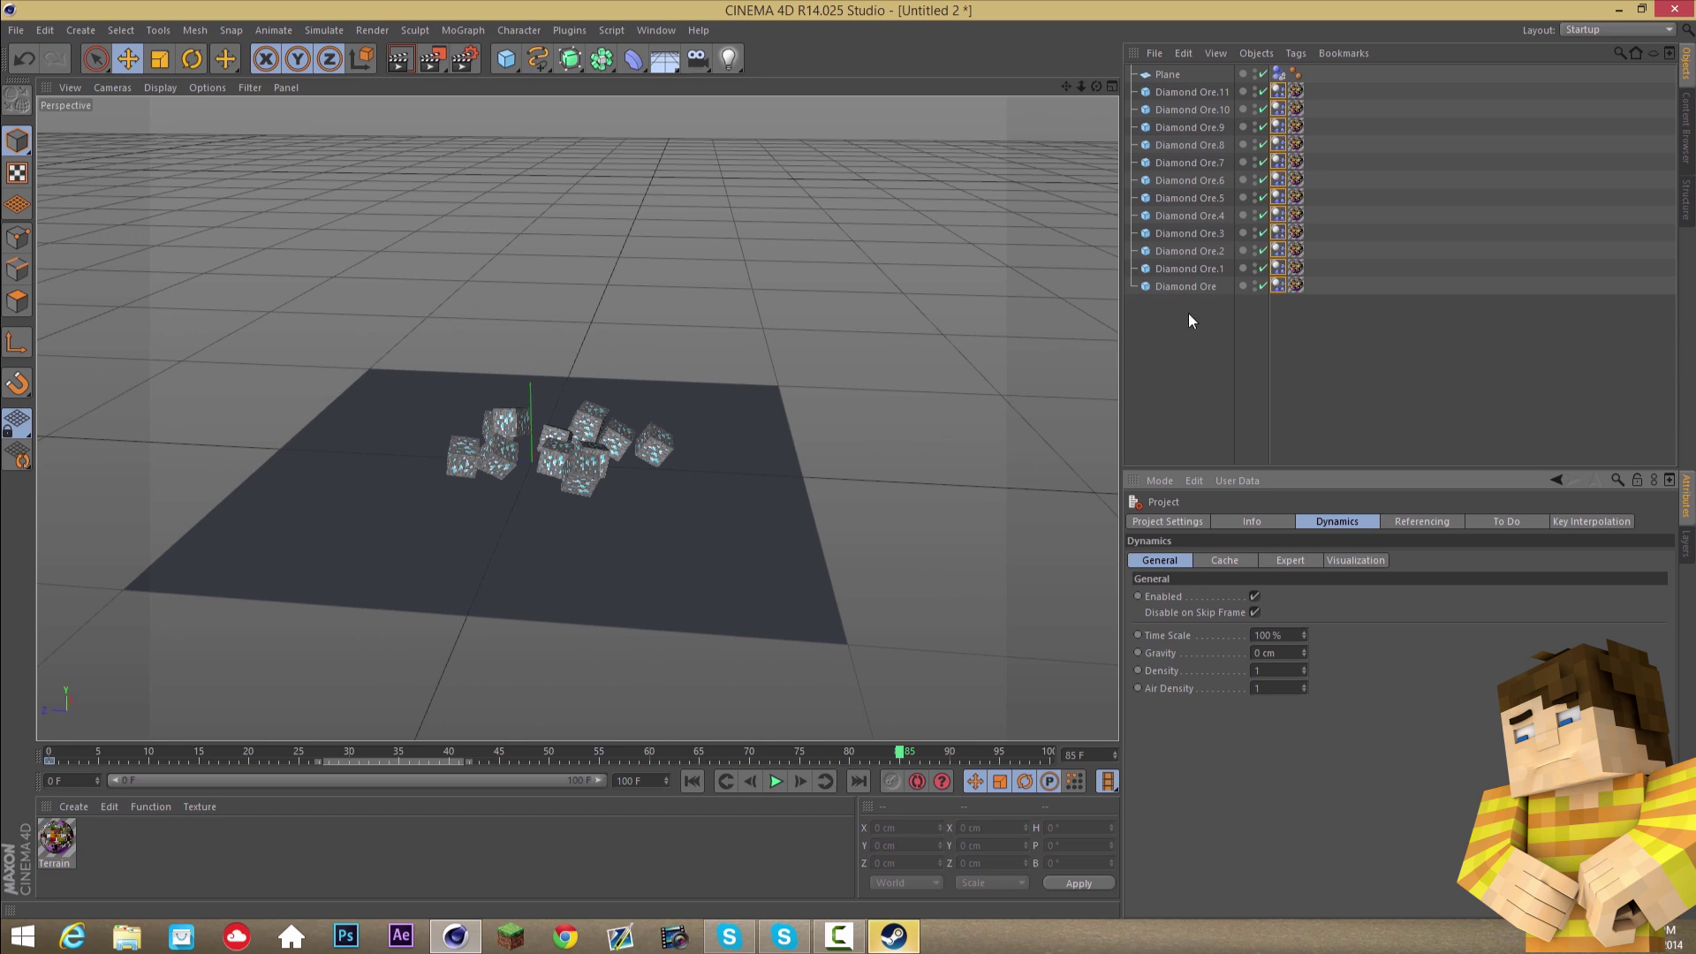
click(57, 753)
drag(1083, 86, 846, 460)
click(777, 781)
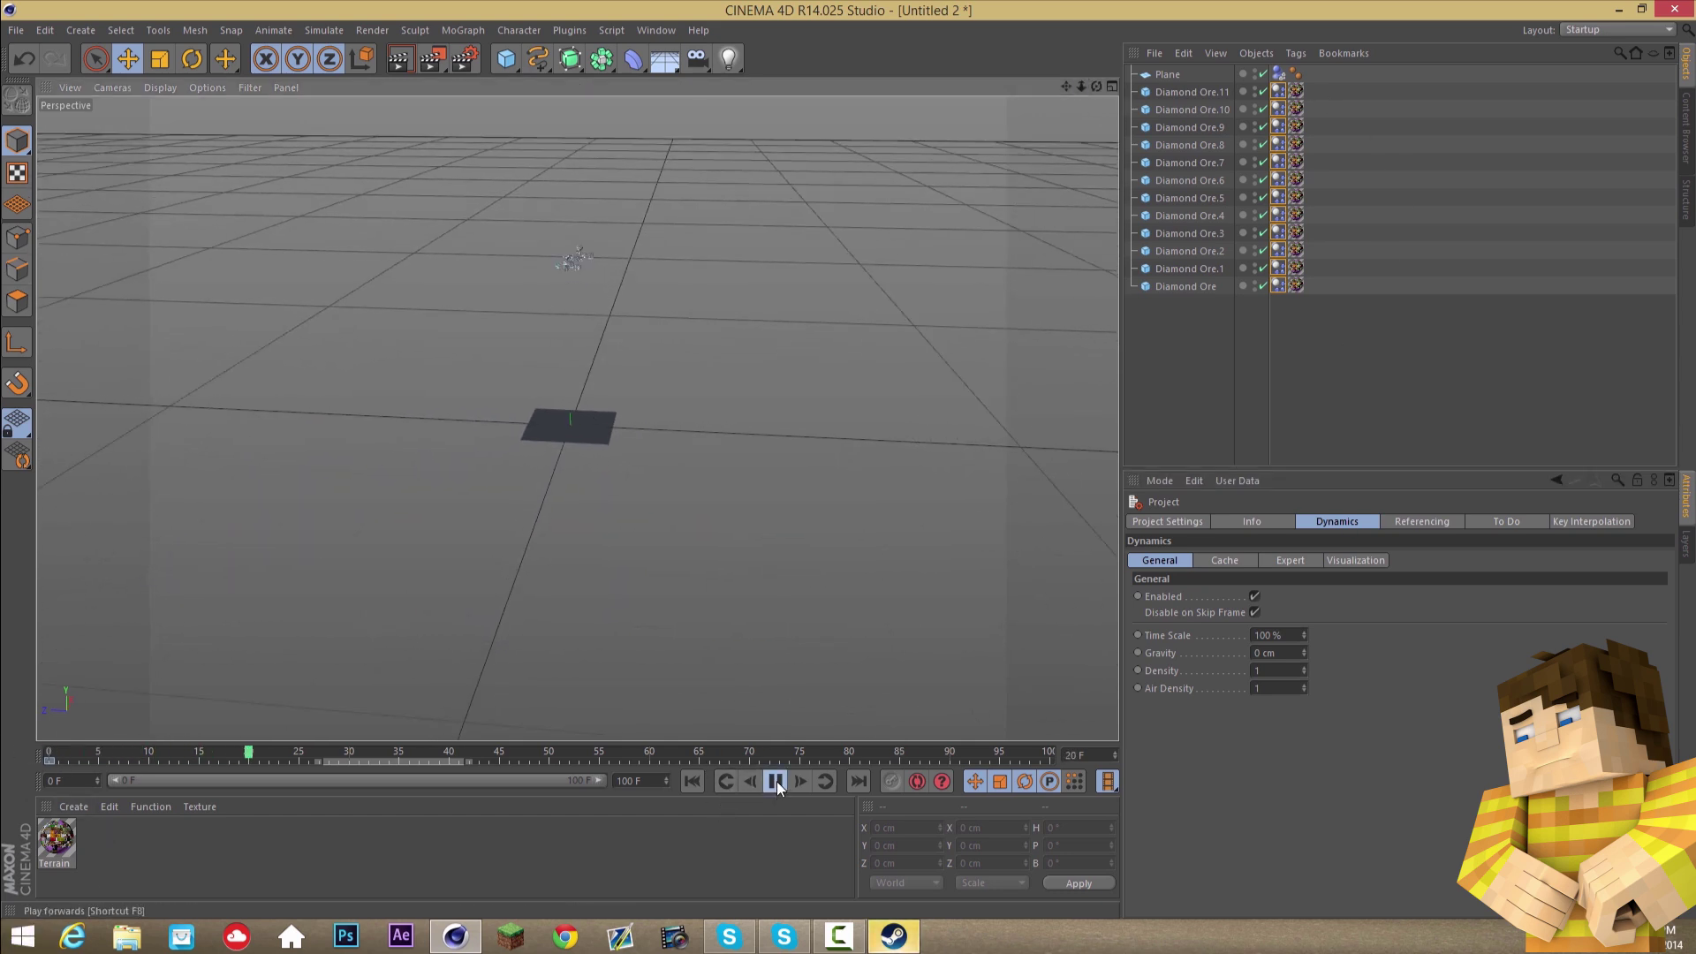
click(776, 781)
- Set the project's gravity to 100 cm and play the animation from frame 0
click(1258, 650)
text(10)
drag(759, 753, 24, 760)
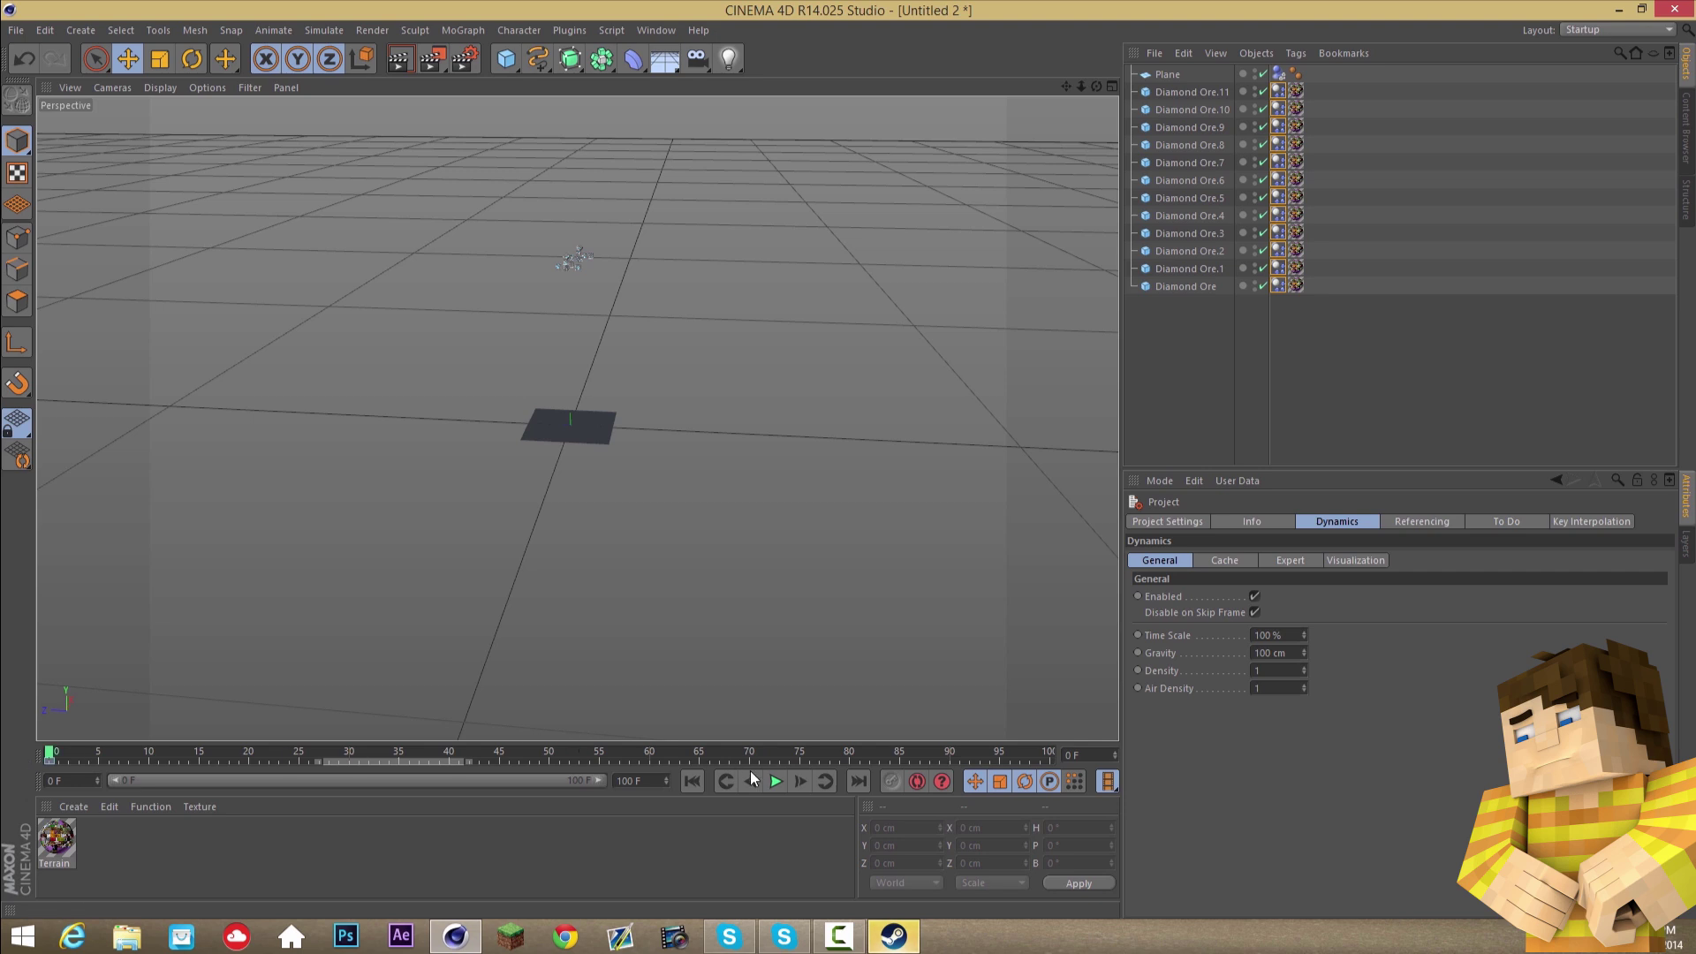
click(778, 781)
click(776, 781)
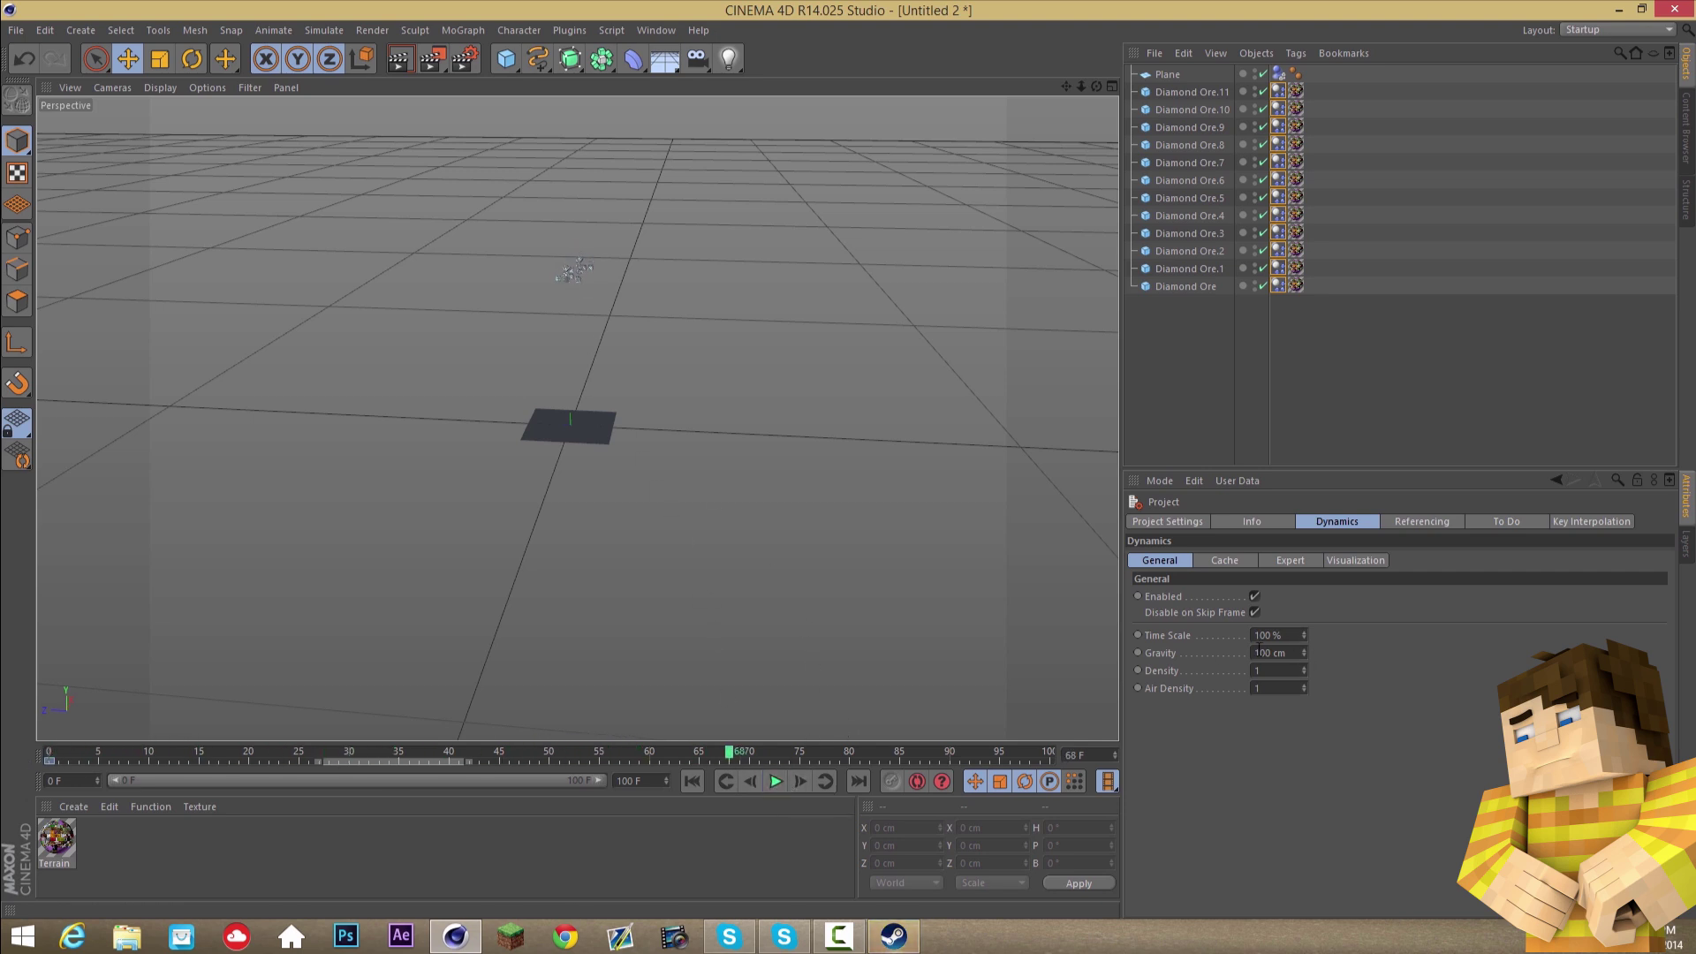
- Set the project's gravity to -100 cm and play the animation from frame 0
click(1256, 653)
text(-)
click(50, 751)
click(776, 782)
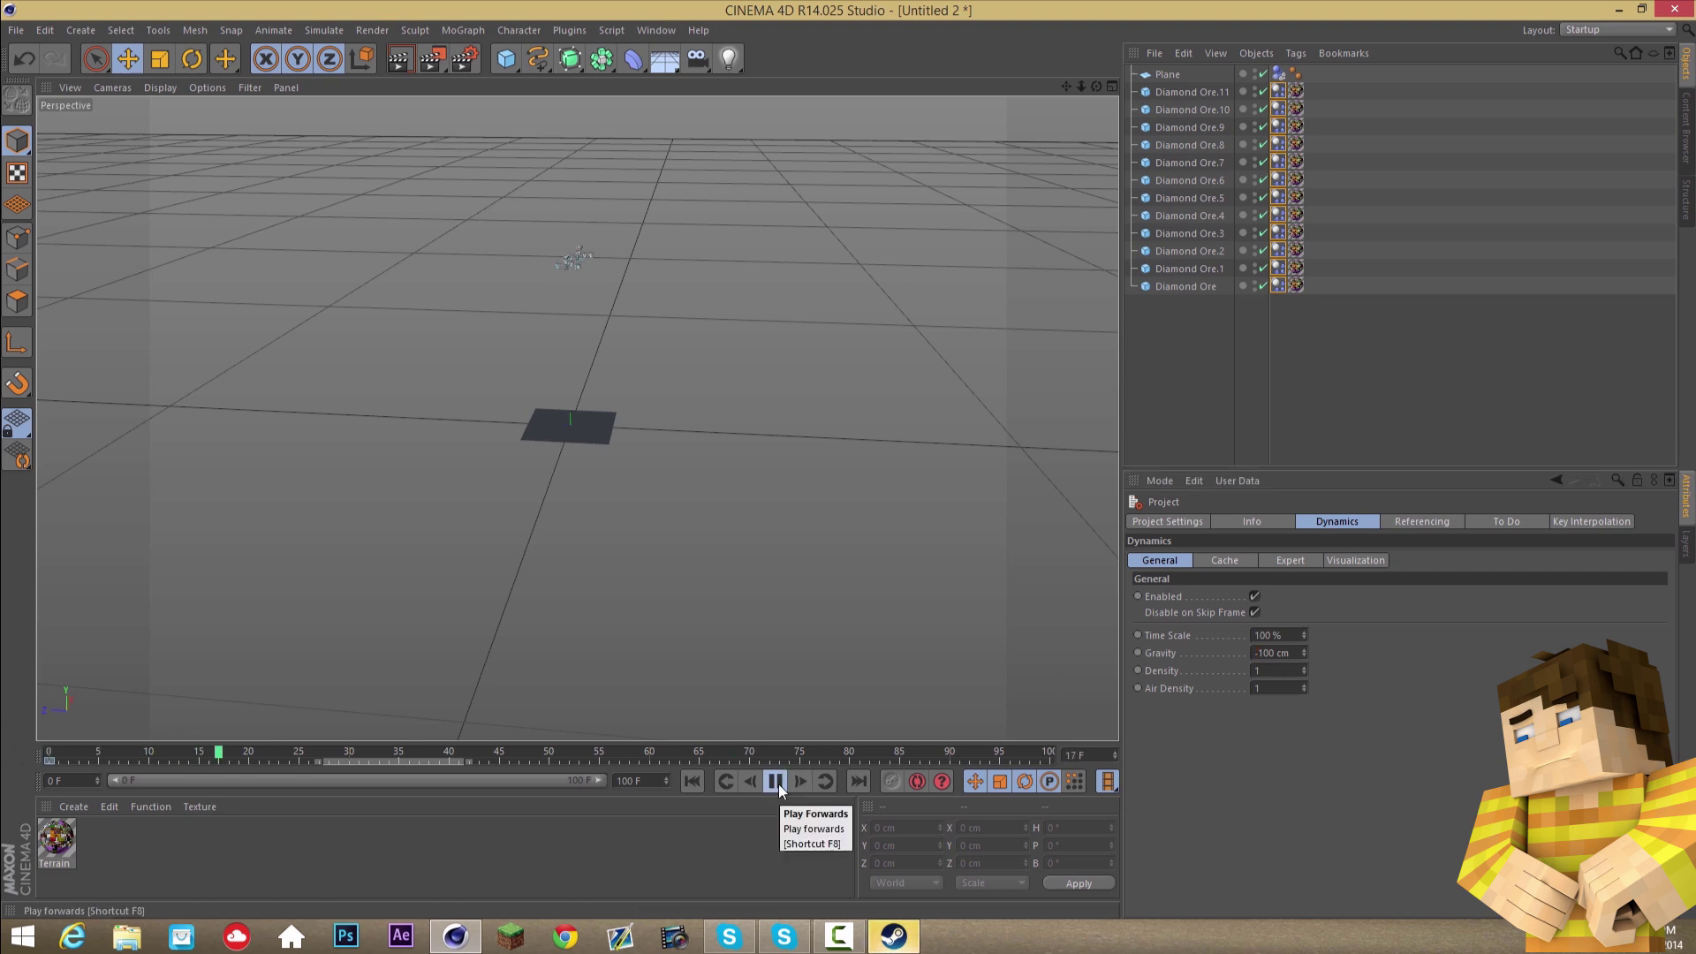
click(776, 781)
- Return the animation to frame 0 and set the project's gravity to 100 cm
click(53, 751)
drag(1082, 87, 1253, 363)
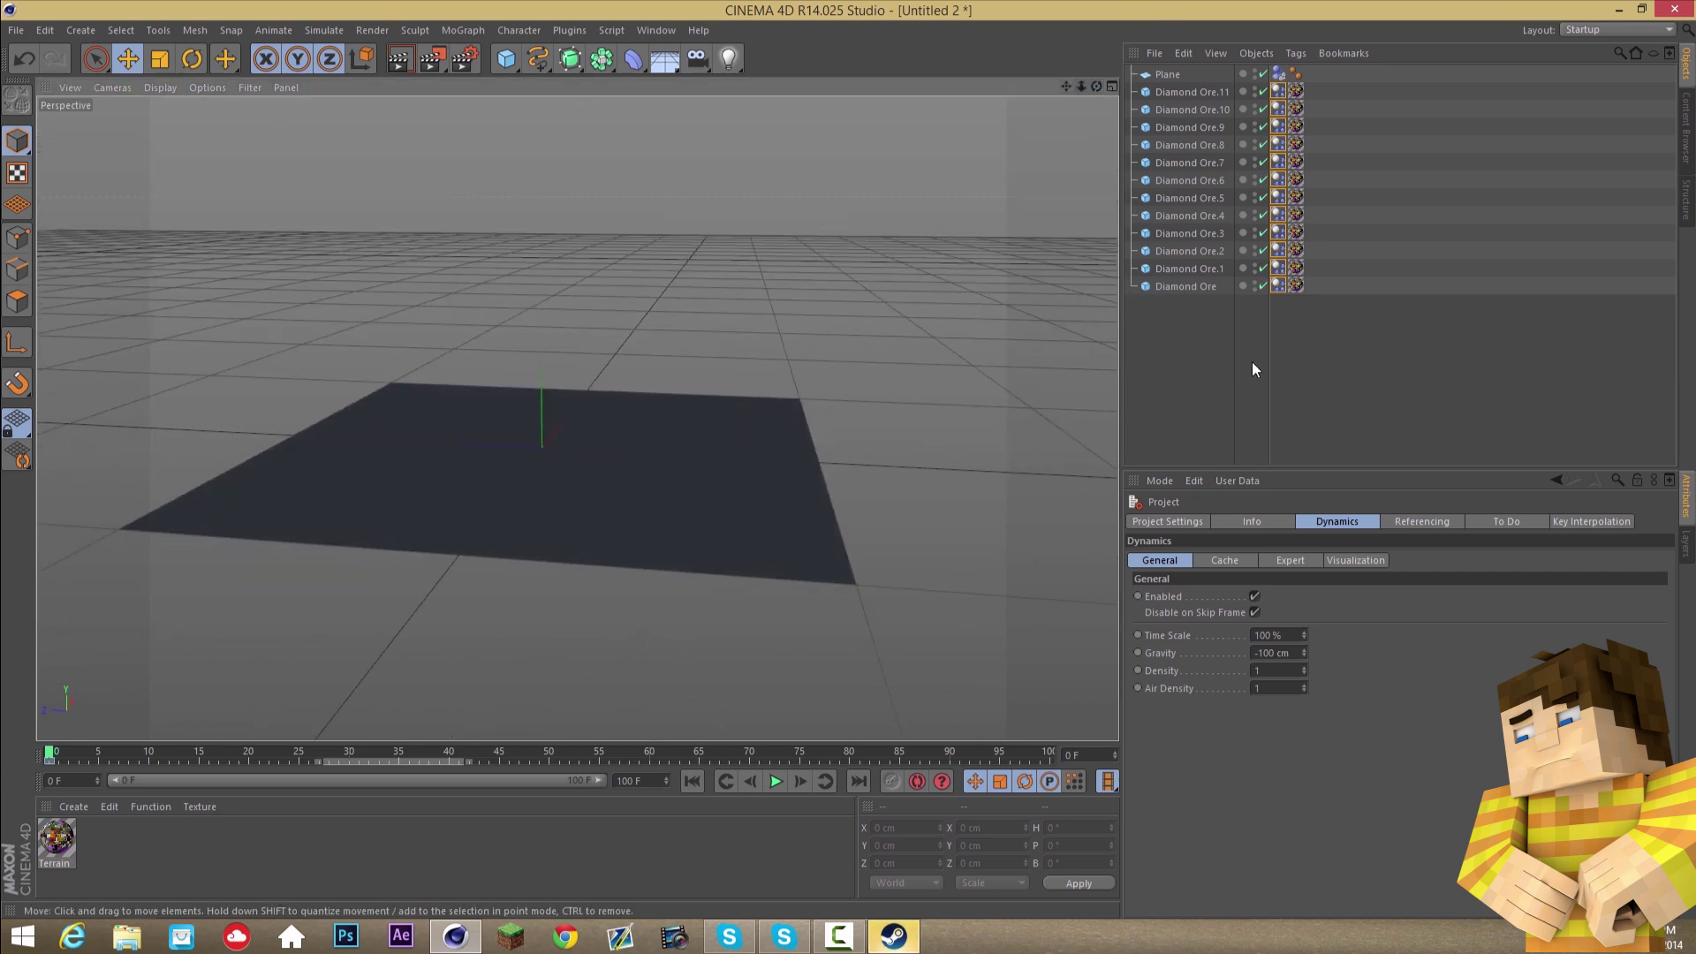
click(1272, 658)
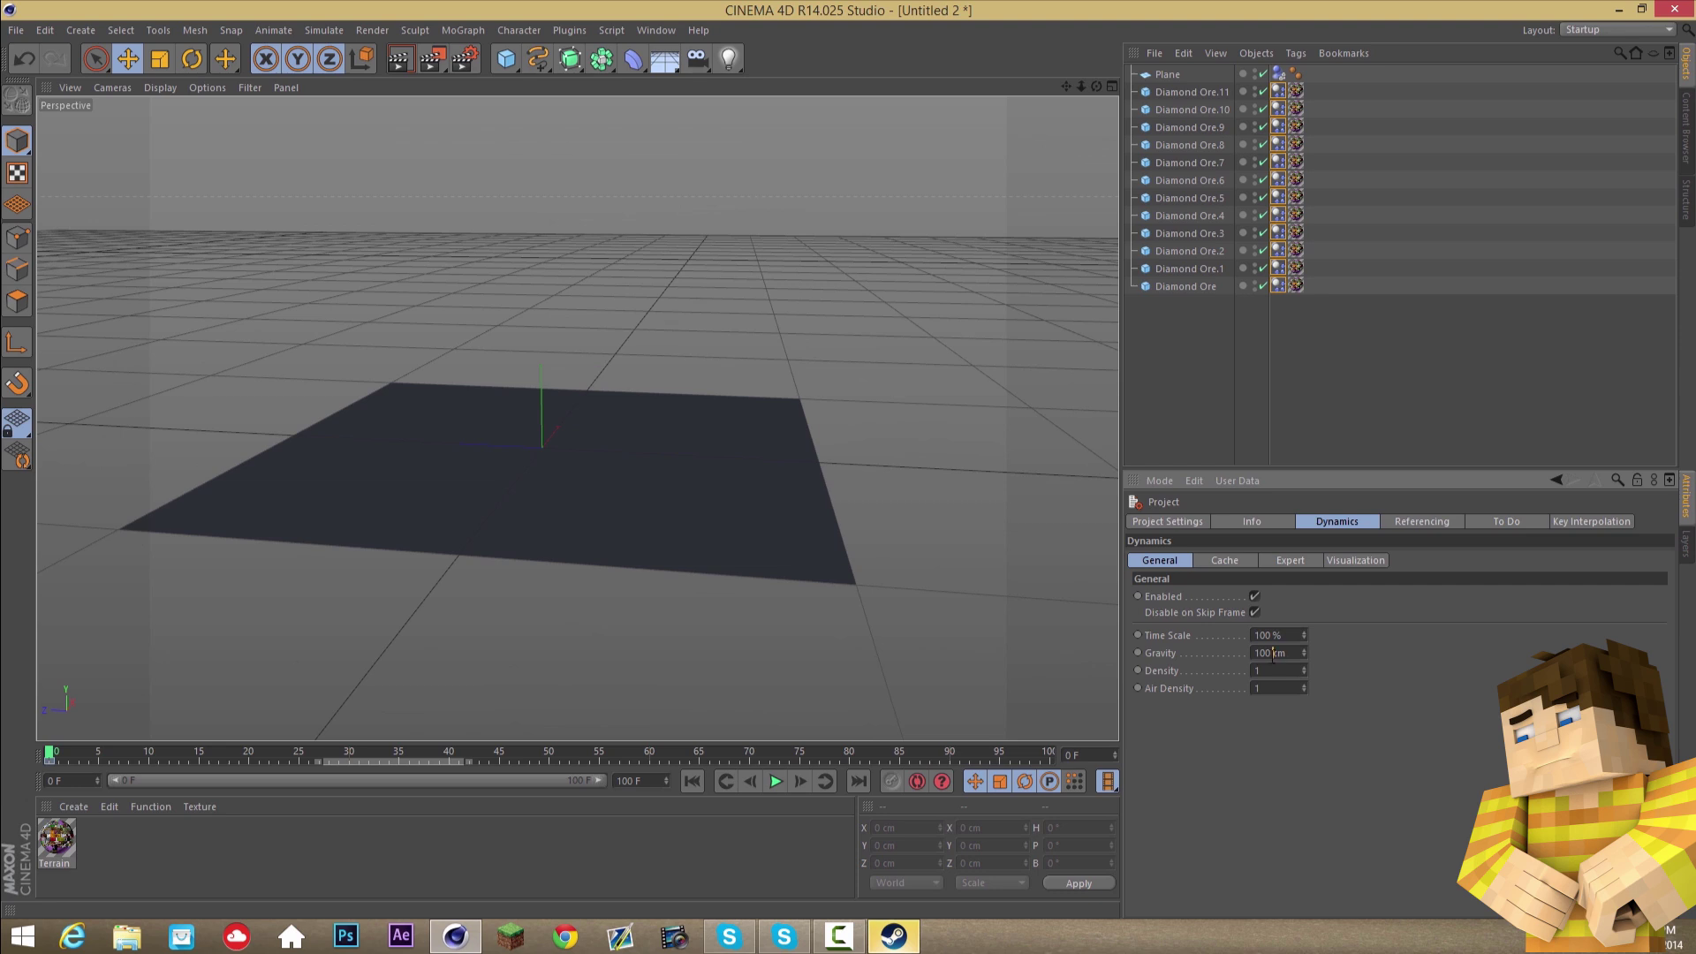